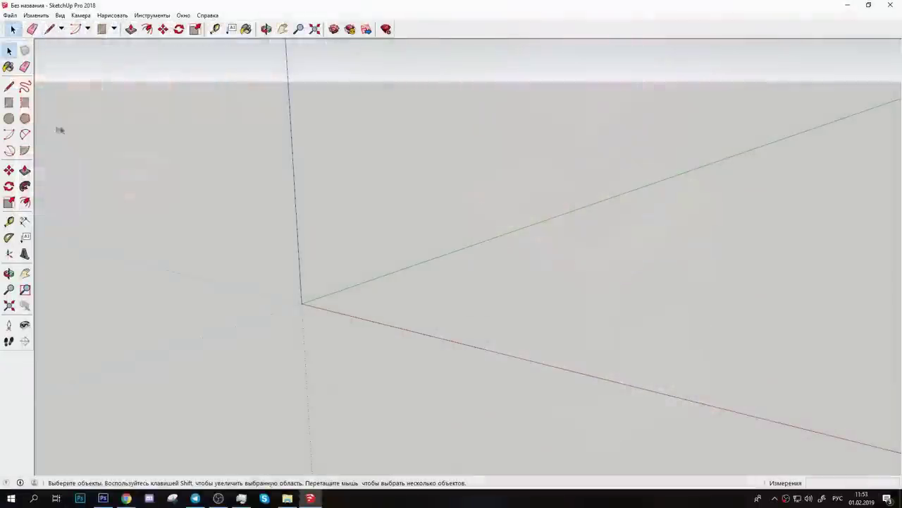
Step: Pick the Rectangle tool and place its first corner on the ground of the new model
key(r)
click(397, 311)
Step: Finish the ground rectangle and offset an inset square inside it
click(501, 305)
drag(501, 306, 580, 413)
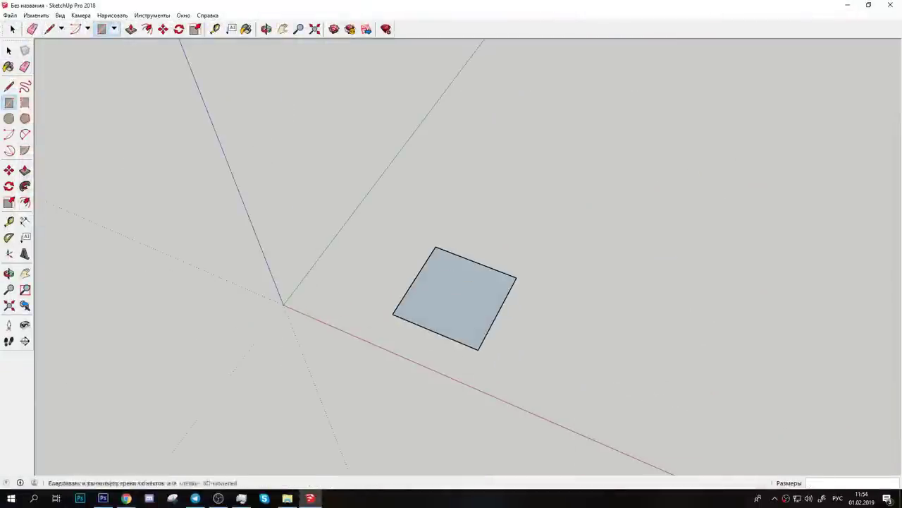
key(s)
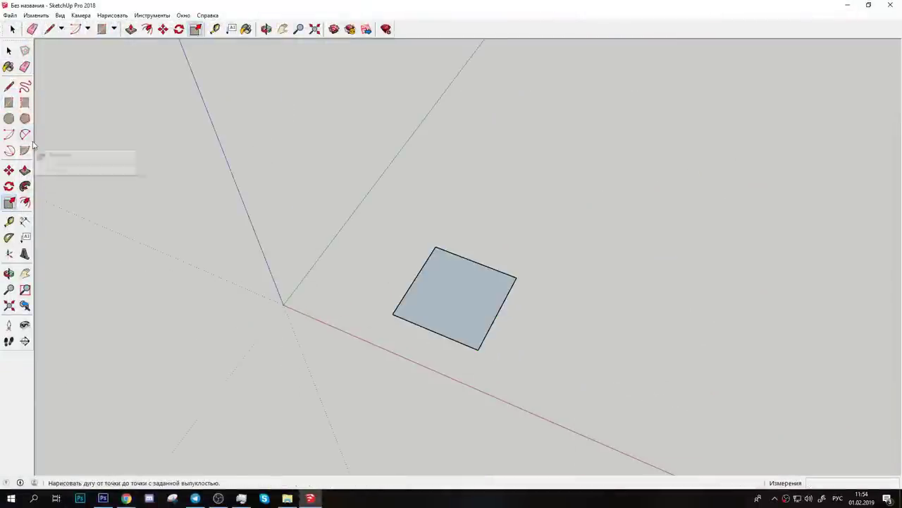
click(25, 202)
click(416, 277)
click(411, 318)
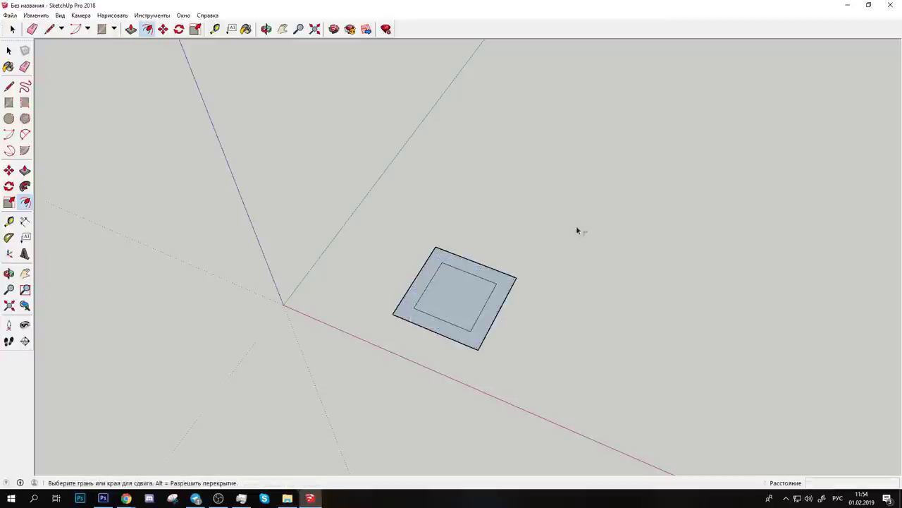
key(s)
Step: Pull the inner square up into a tall column and the outer ring into a thin base slab
key(p)
click(457, 295)
click(461, 222)
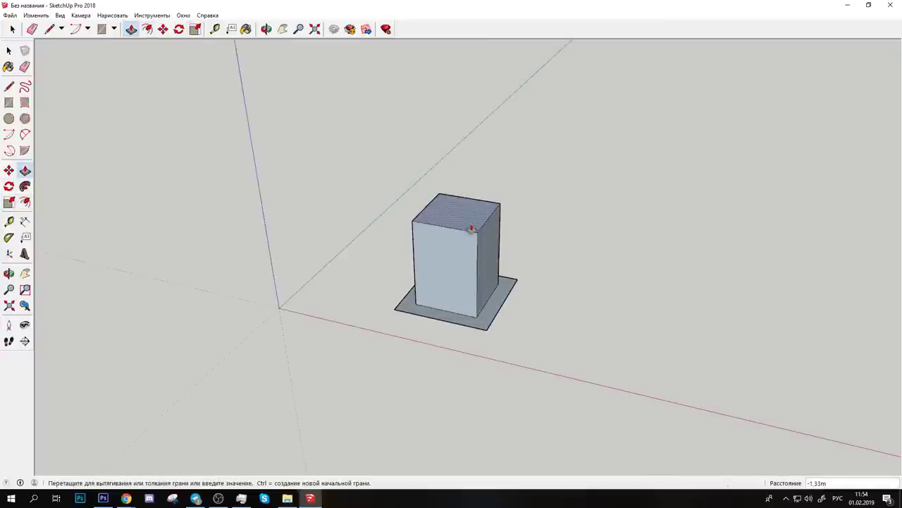
click(485, 323)
click(486, 306)
key(o)
drag(486, 306, 656, 347)
Step: Draw a second rectangle beside the column and push it to a -0.53m block
key(p)
drag(674, 318, 36, 159)
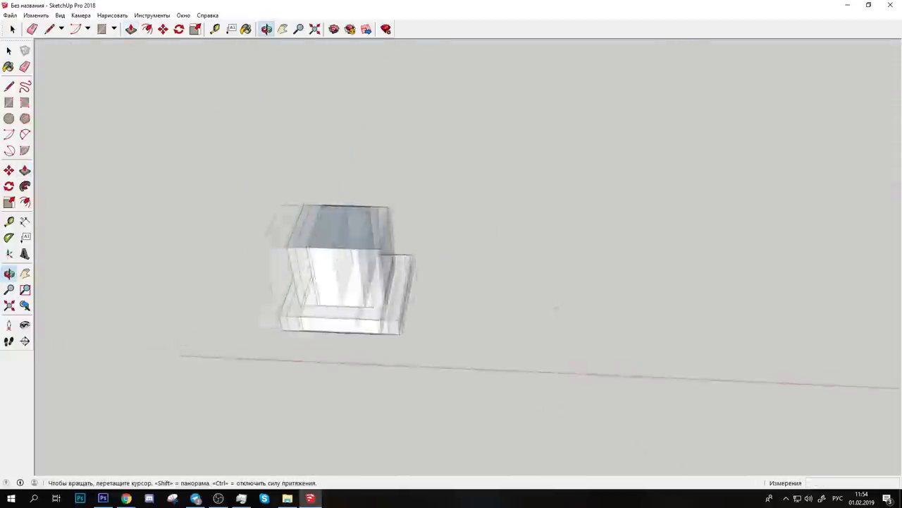
click(10, 104)
click(335, 322)
click(467, 246)
key(p)
click(395, 289)
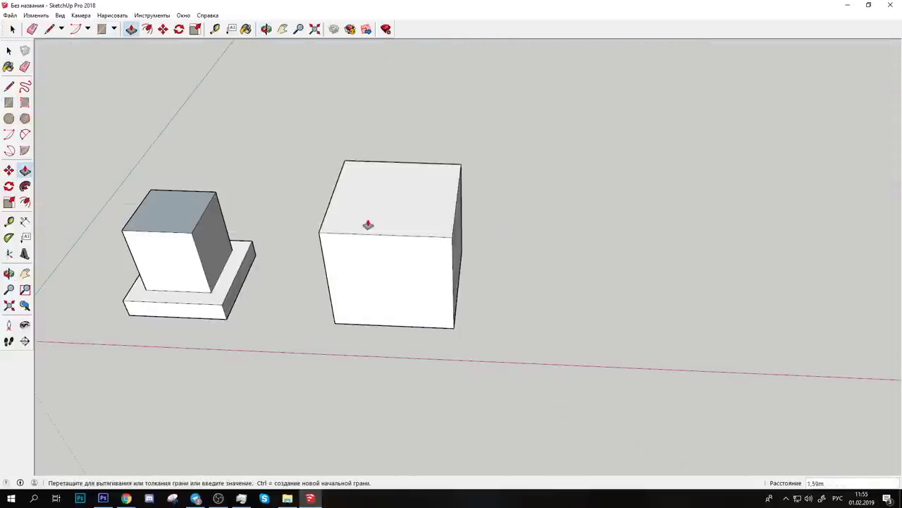
click(387, 358)
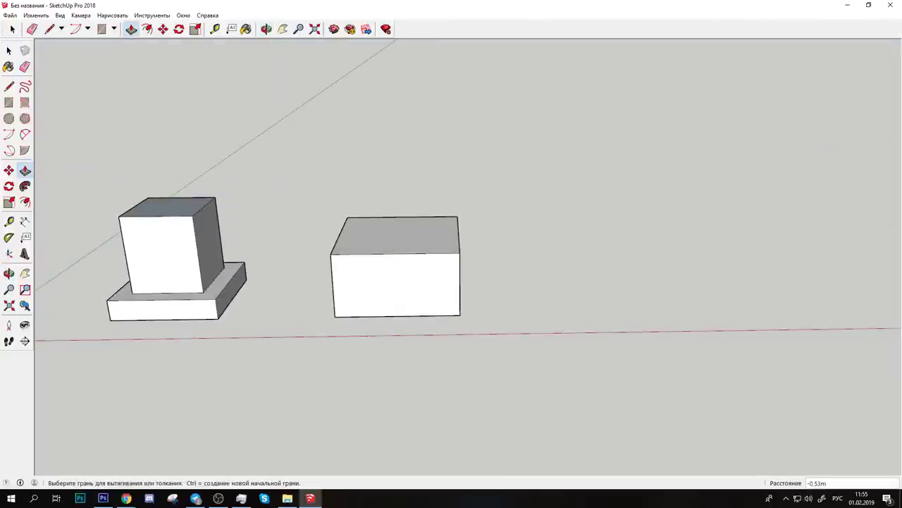
scroll(411, 343, up, 2)
Step: Draw a vertical centre line and a semicircular two-point arc on the block's front
key(l)
click(405, 219)
click(9, 134)
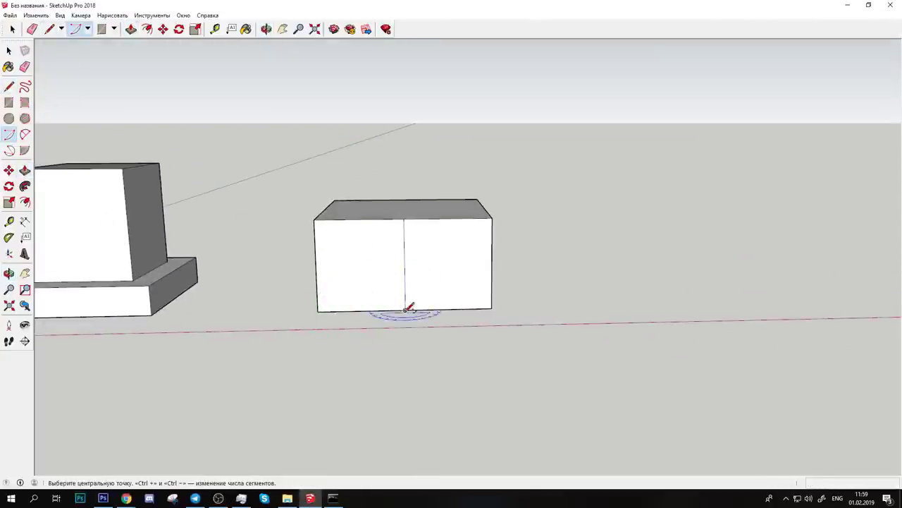
key(a)
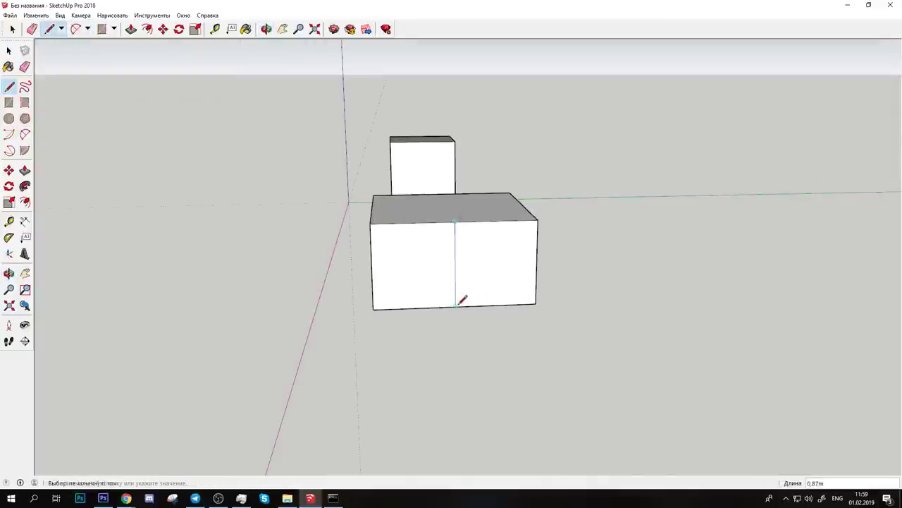
key(a)
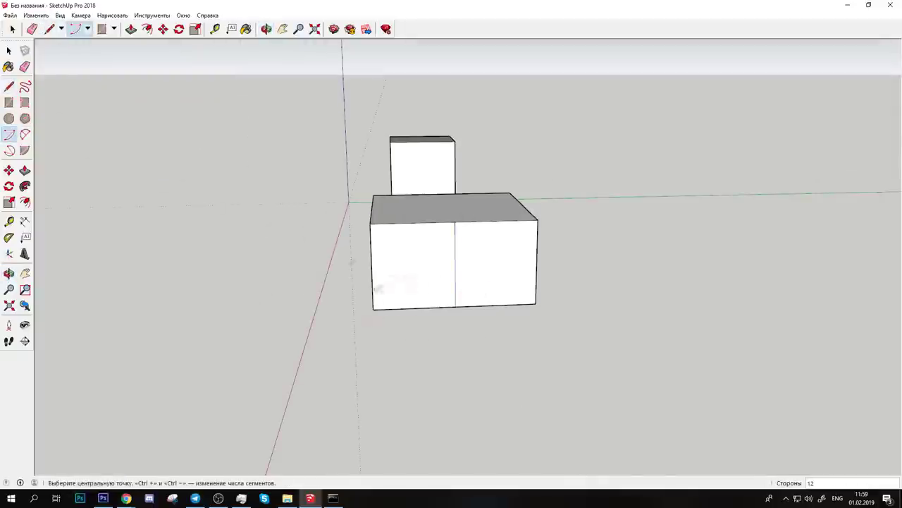
key(a)
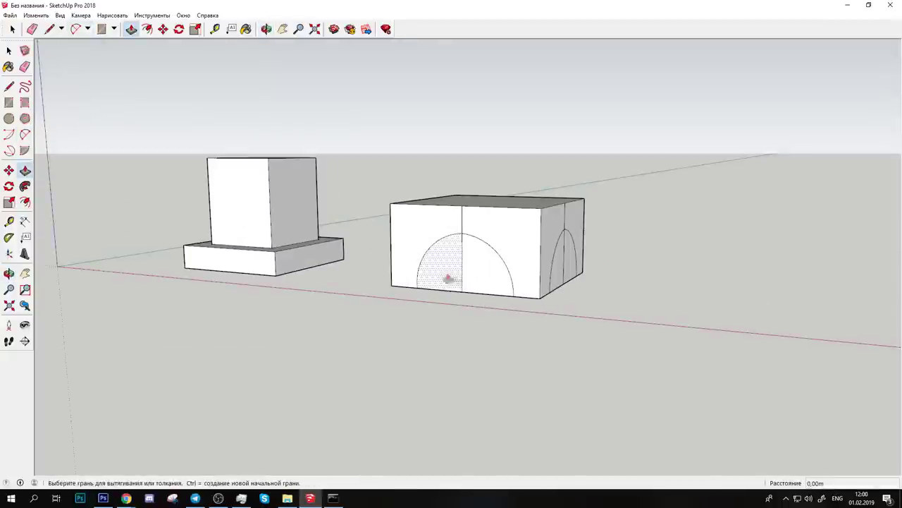
click(451, 264)
Step: Push the arch faces through the block to open arches on its front and side
click(487, 258)
drag(544, 251, 564, 296)
click(564, 296)
click(574, 288)
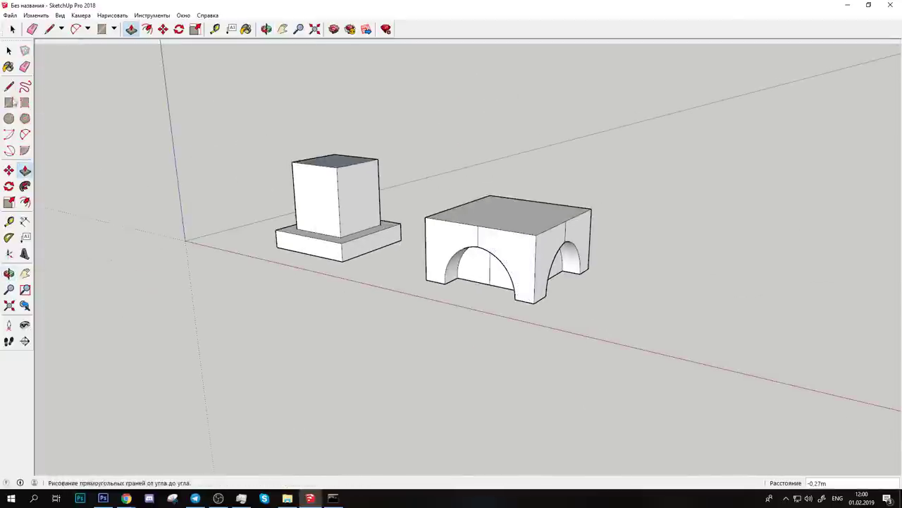
right_click(534, 260)
Step: Group the arched block and move it centred on top of the column
click(584, 346)
key(m)
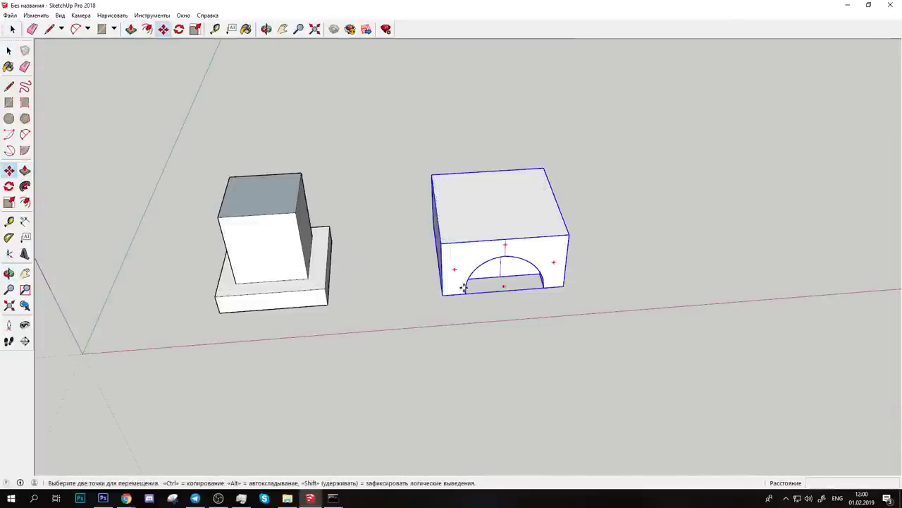
click(464, 287)
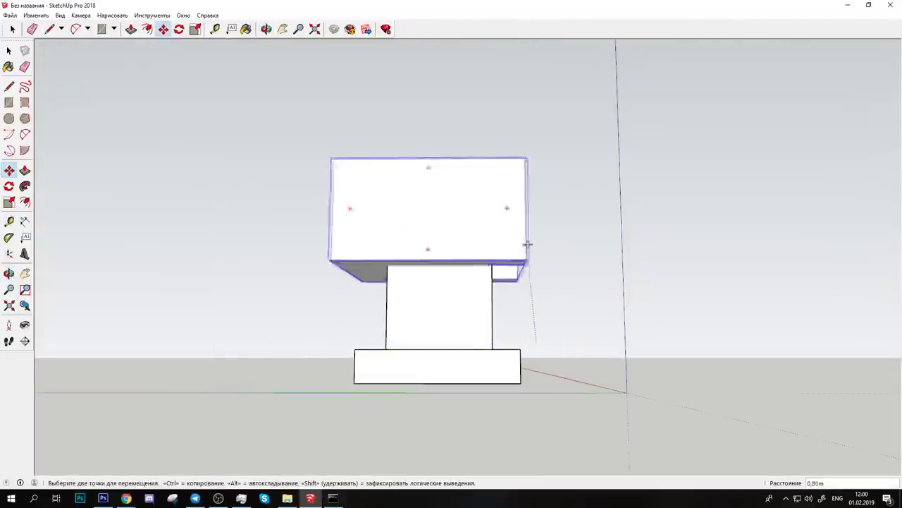
click(528, 247)
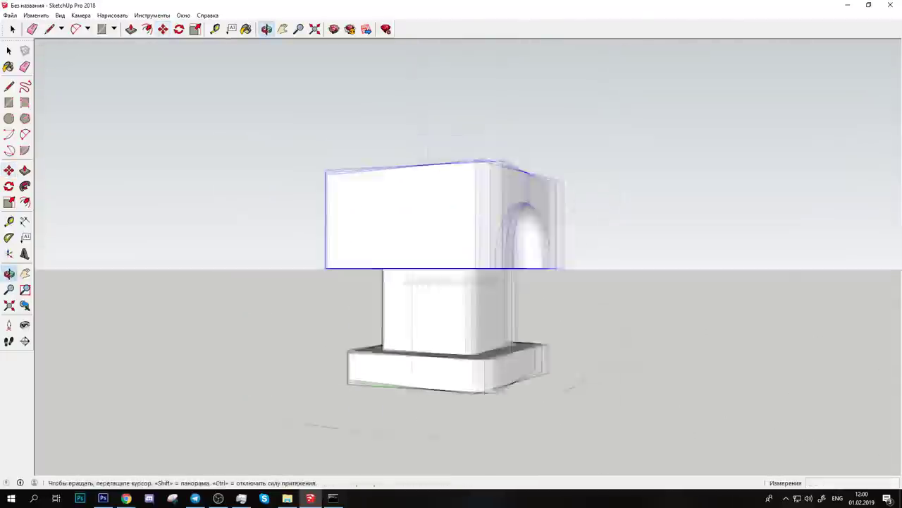
key(s)
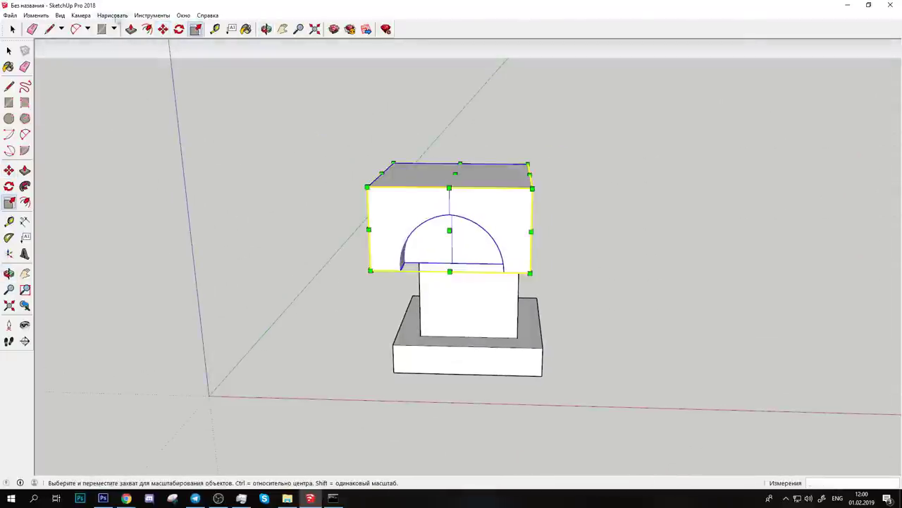
key(m)
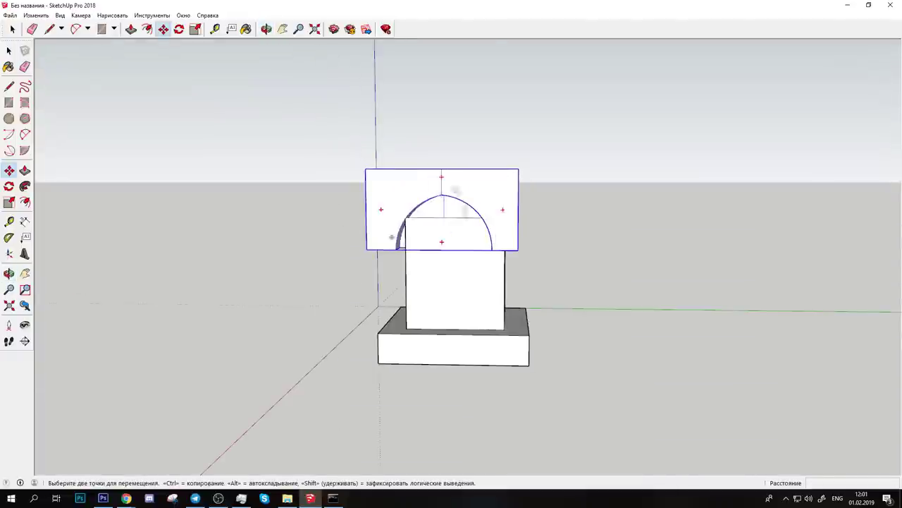
click(456, 190)
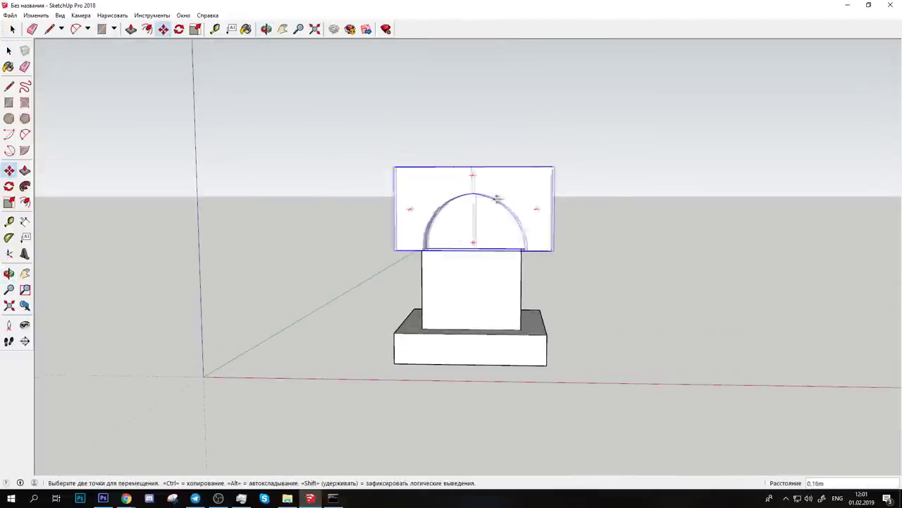
scroll(470, 258, up, 3)
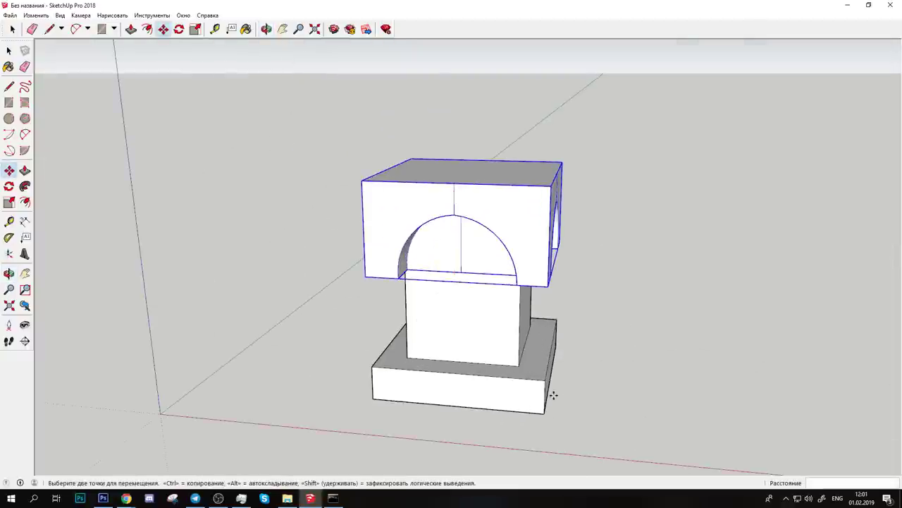
click(8, 273)
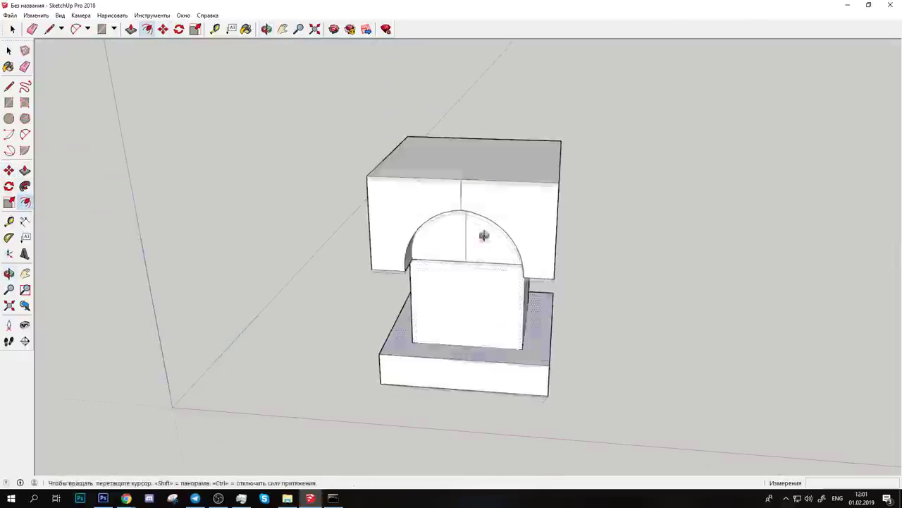
Step: Edit the capital group and sink a square opening into its top
drag(437, 268, 528, 257)
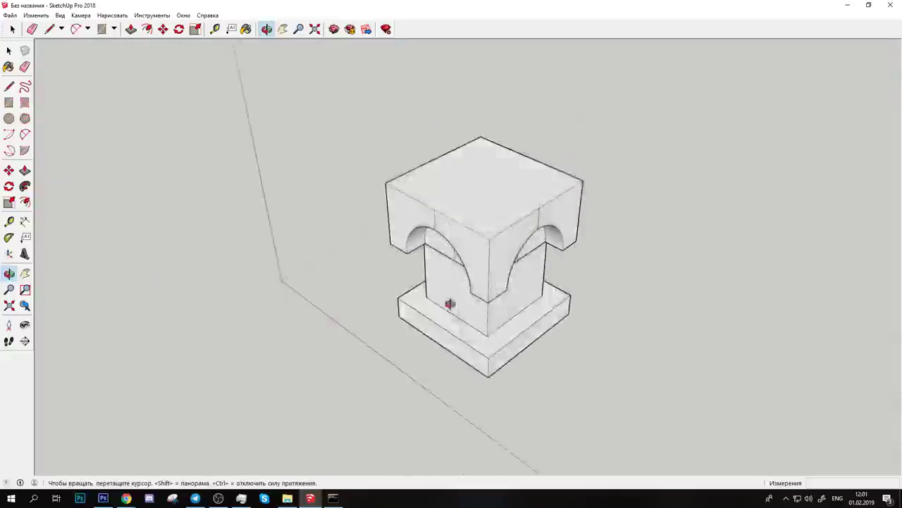
click(475, 231)
double_click(475, 231)
key(p)
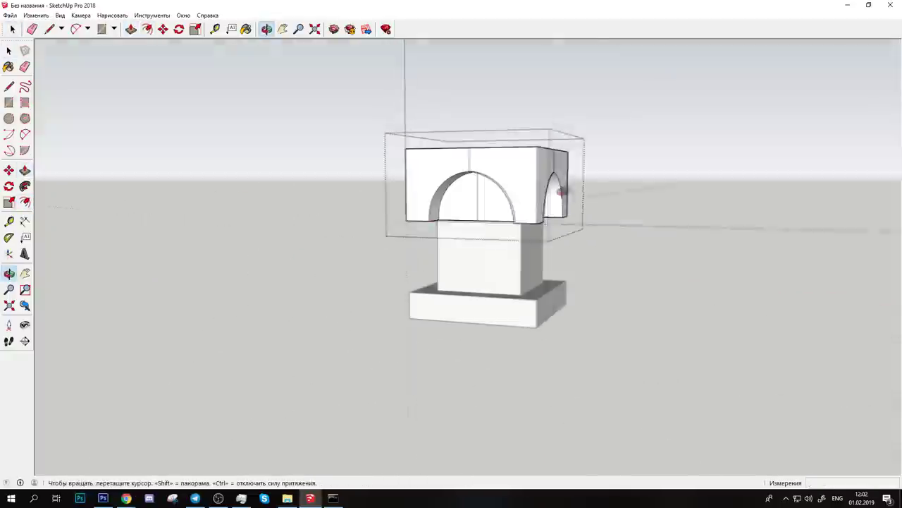
click(9, 86)
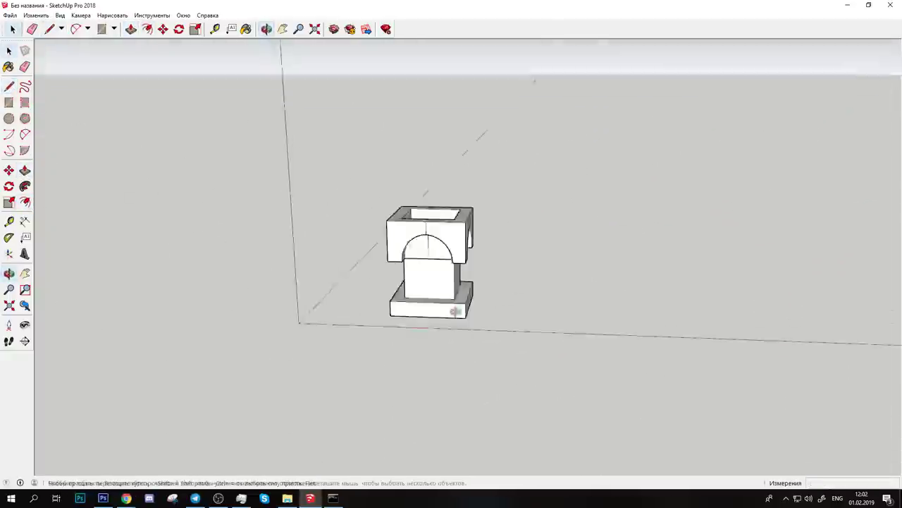
click(8, 102)
click(458, 374)
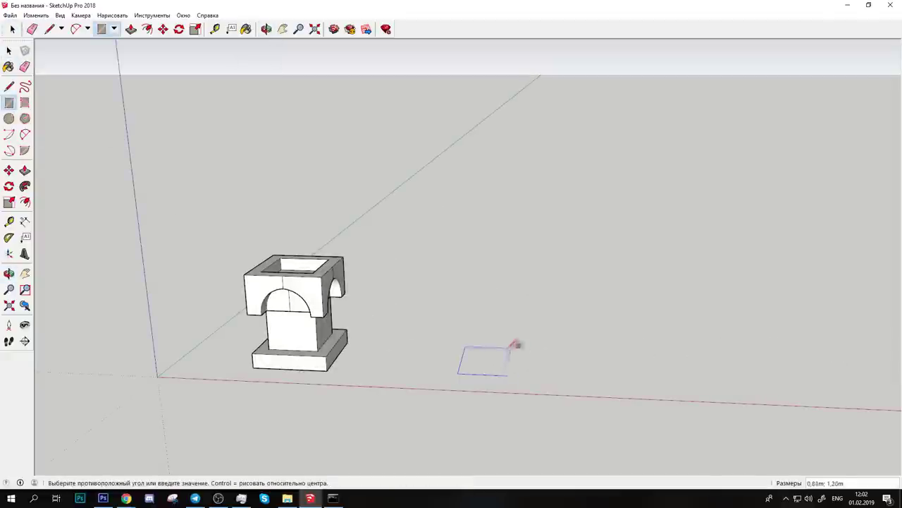
Step: Finish the new rectangle and raise it into a box for the crystal
click(520, 342)
key(p)
key(o)
mouse_move(490, 360)
mouse_down()
mouse_move(494, 310)
mouse_move(521, 374)
mouse_move(633, 337)
mouse_move(508, 331)
mouse_up()
Step: Draw diagonals across the box top and raise their centre into a pyramid peak
key(l)
click(503, 329)
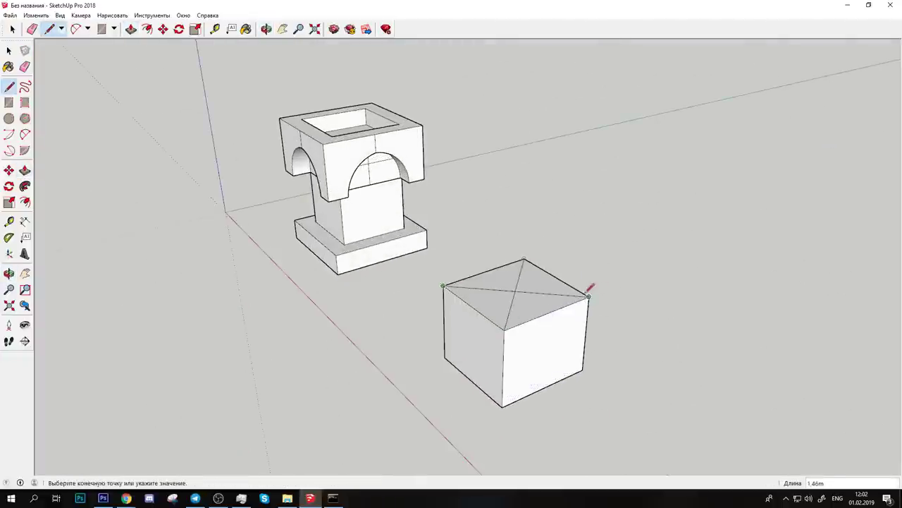
key(m)
click(517, 291)
click(540, 235)
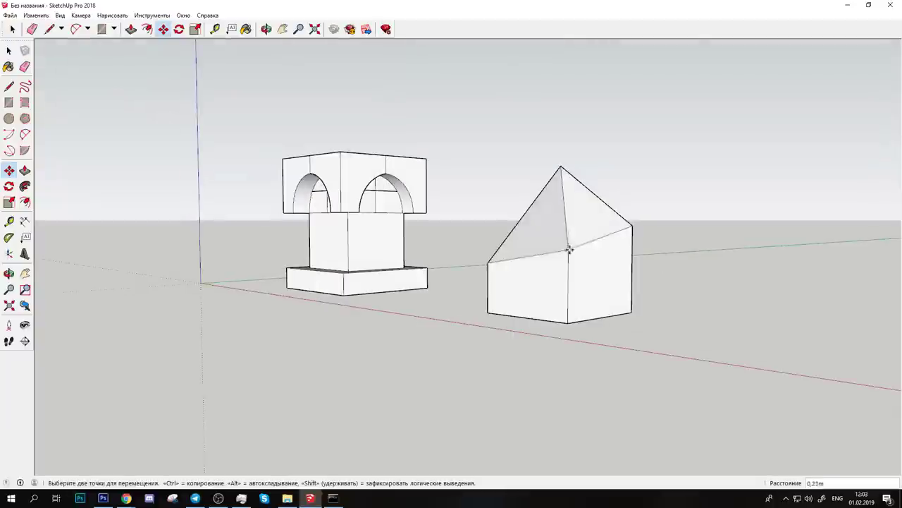
mouse_move(570, 249)
mouse_down()
mouse_move(670, 278)
mouse_move(621, 289)
mouse_move(689, 272)
mouse_move(62, 121)
mouse_up()
Step: Draw diagonals across the box's underside and pull its centre down into a lower point
key(l)
click(9, 170)
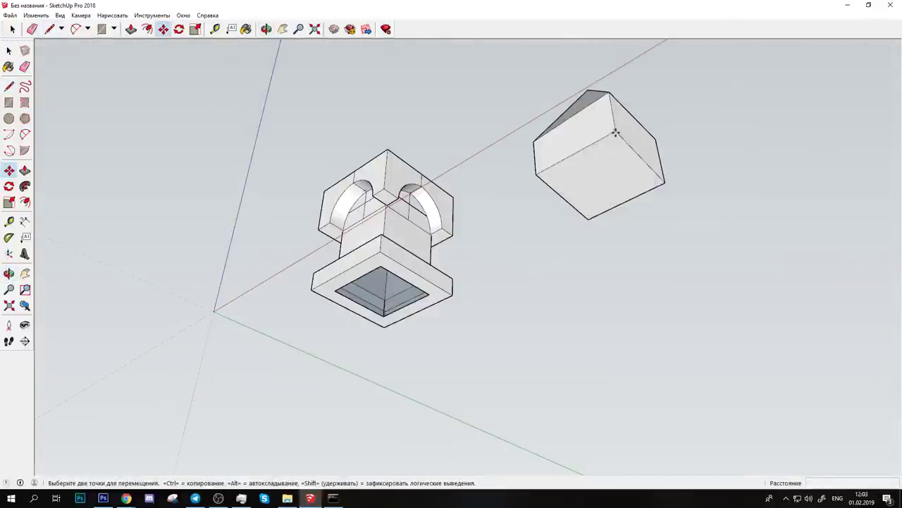
drag(451, 254, 400, 306)
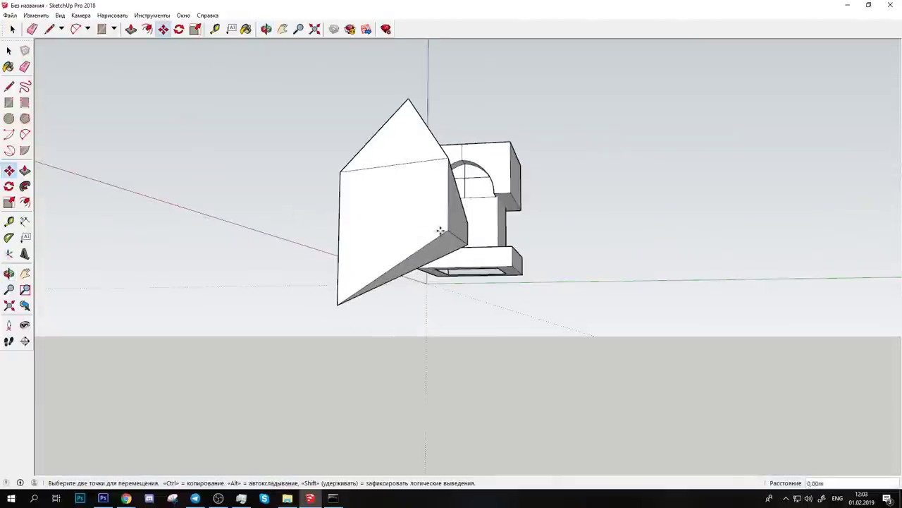
drag(423, 232, 451, 211)
scroll(452, 212, up, 3)
key(l)
click(478, 281)
key(m)
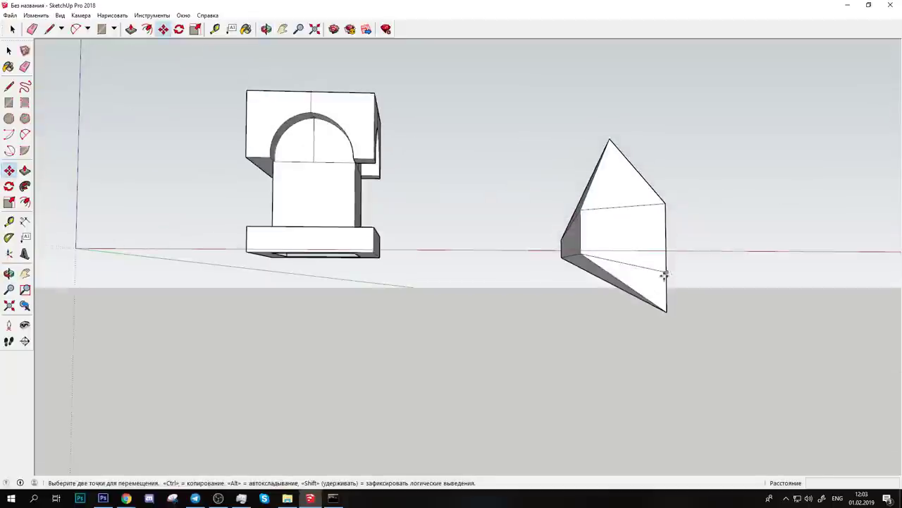
drag(667, 312, 218, 237)
key(m)
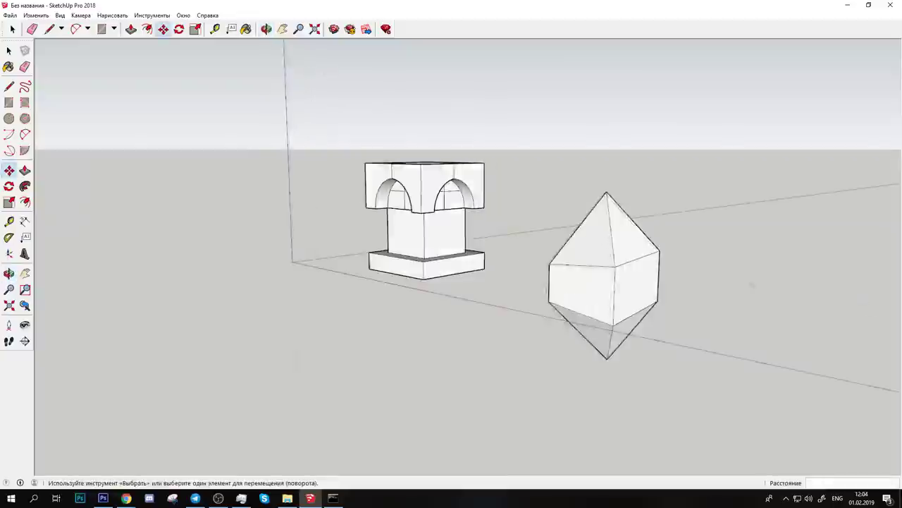
mouse_move(663, 310)
mouse_down()
mouse_move(641, 319)
mouse_move(461, 182)
mouse_up()
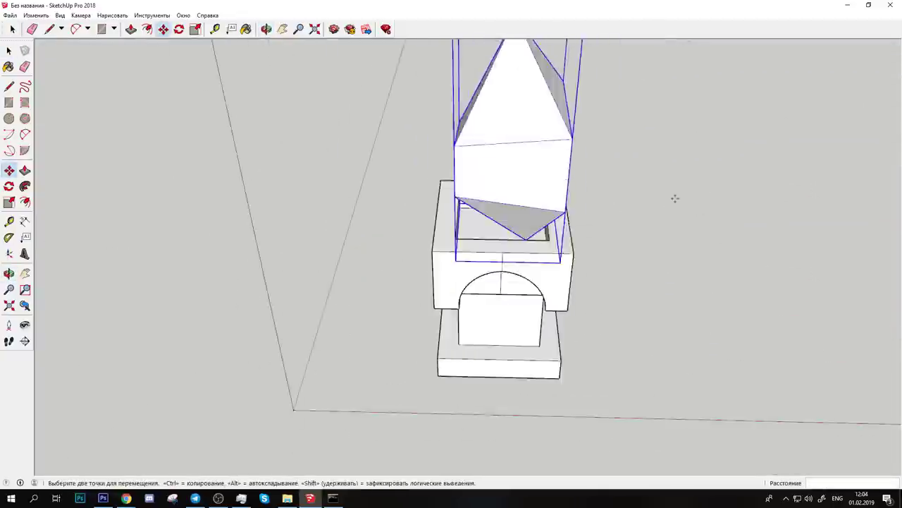
key(s)
drag(518, 96, 446, 219)
key(m)
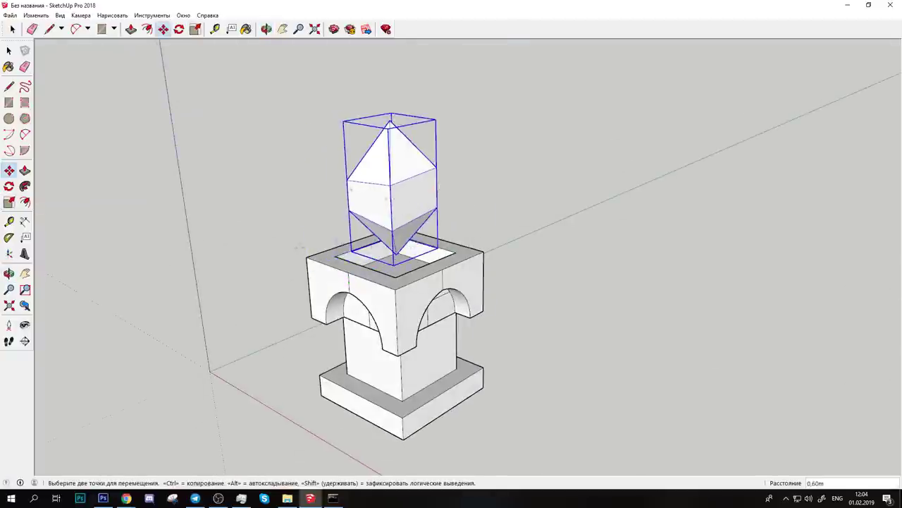
scroll(446, 219, up, 2)
scroll(446, 219, down, 3)
drag(453, 239, 461, 244)
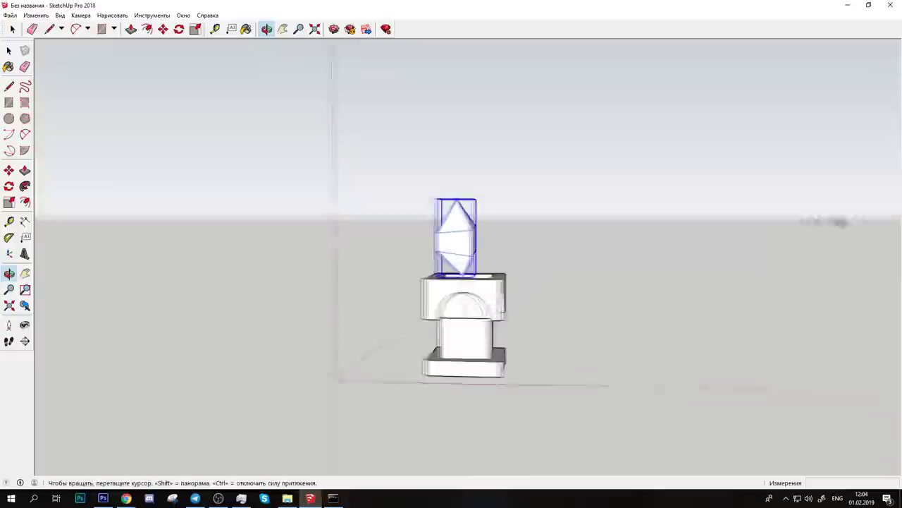
scroll(569, 242, up, 2)
drag(569, 242, 556, 334)
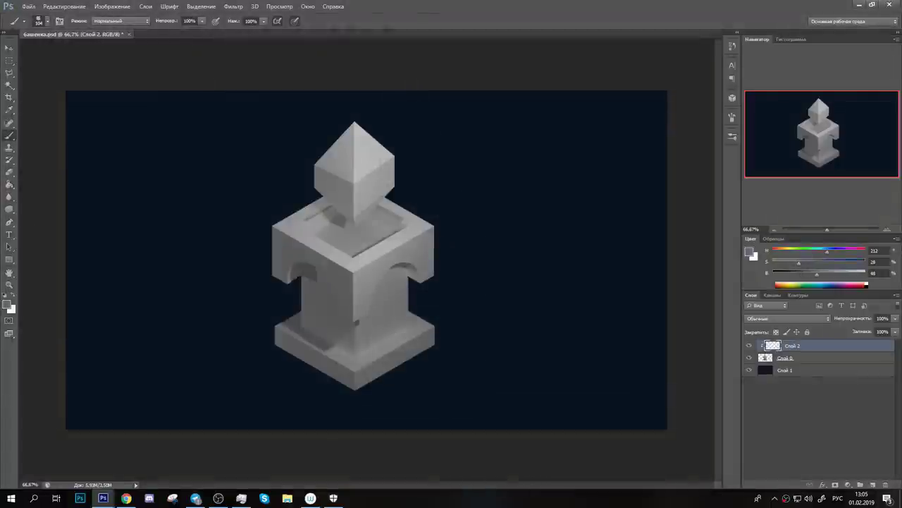
Step: Set Слой 2 to Hard Light and paint blue-grey over the tower top
click(788, 318)
click(765, 208)
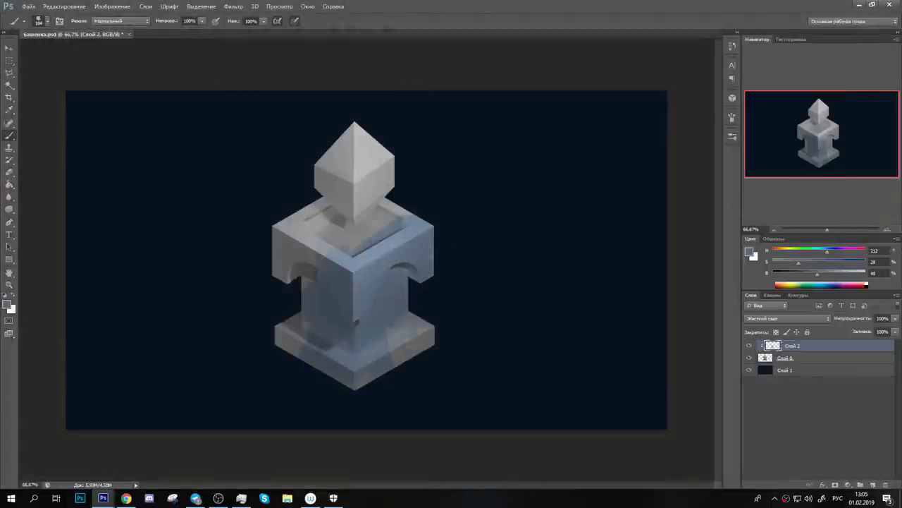
drag(304, 211, 409, 218)
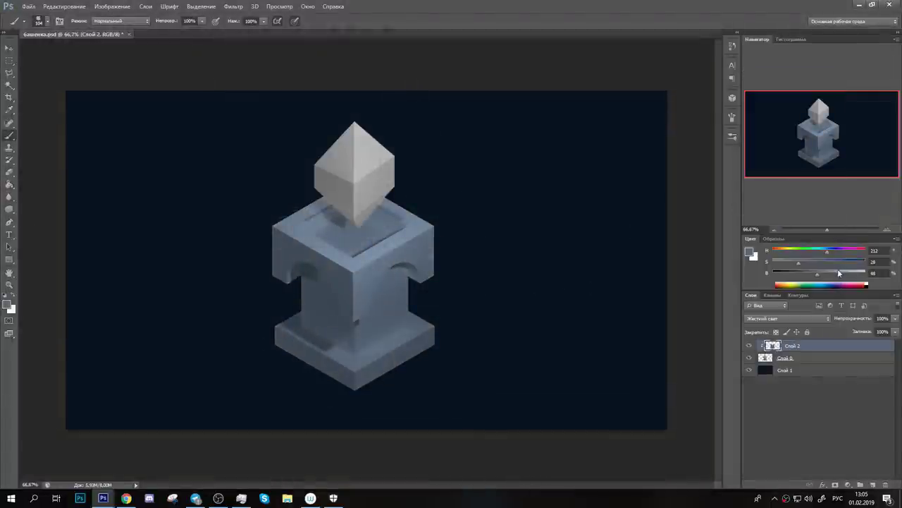
Step: Lasso the crystal from the base tower layer and copy it onto its own top layer
click(749, 345)
click(785, 358)
key(l)
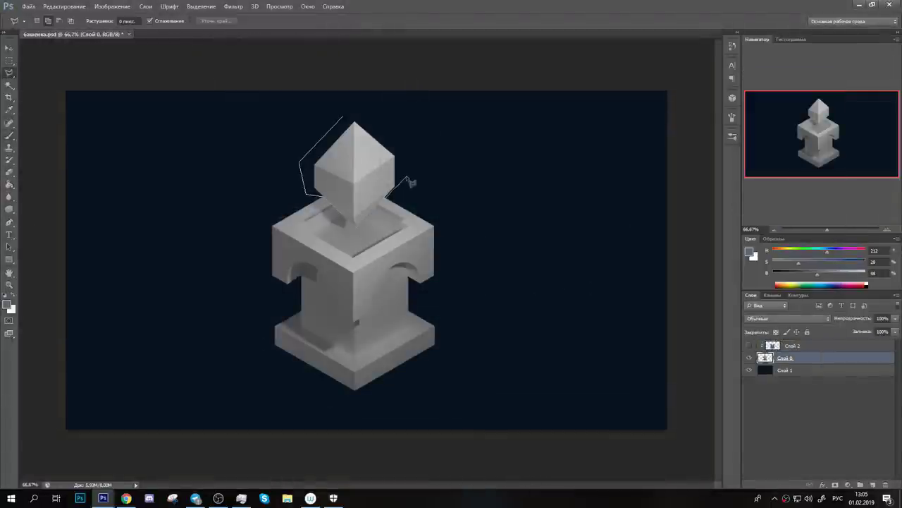
key(ctrl+j)
drag(785, 357, 785, 341)
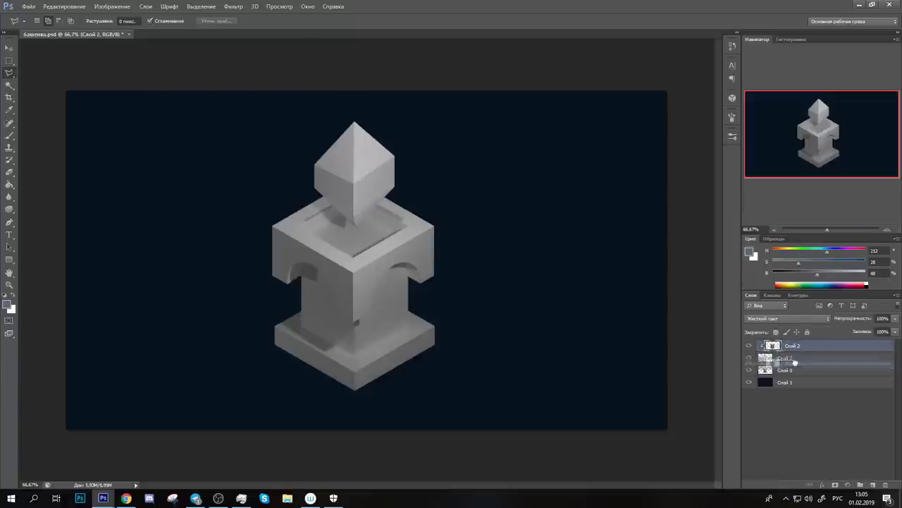
click(748, 357)
Step: Add a clipped Hard Light layer filled pink over the crystal and brush darker magenta shading
key(ctrl+shift+alt+n)
key(ctrl+alt+g)
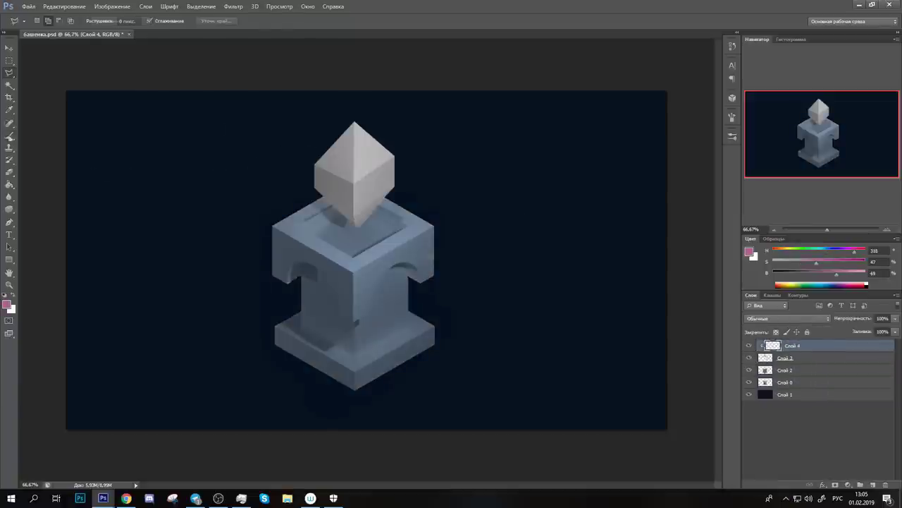
key(alt+BackSpace)
key(b)
click(788, 318)
click(783, 216)
drag(292, 165, 302, 159)
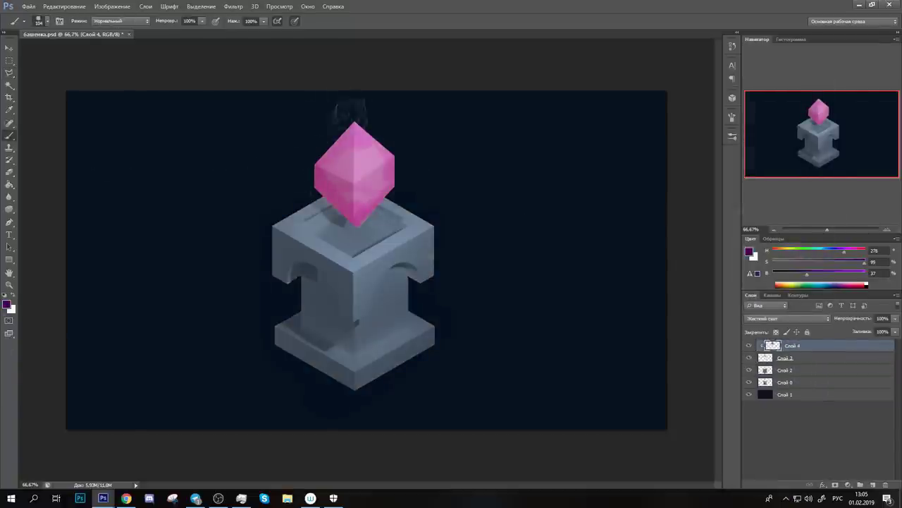
click(39, 21)
key(Return)
mouse_move(363, 127)
mouse_down()
mouse_move(331, 177)
mouse_move(373, 162)
mouse_move(322, 141)
mouse_move(363, 212)
mouse_up()
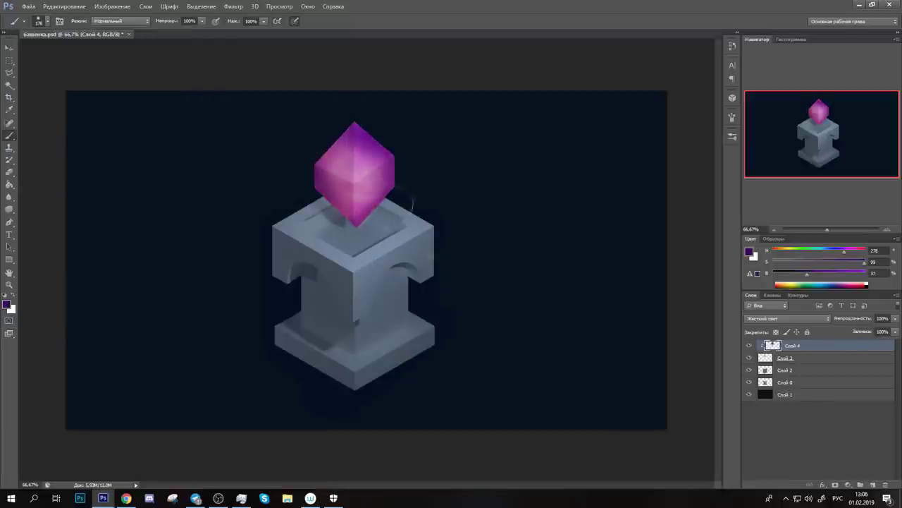
Step: Paint dark bluish shading on the pillar's lower left and a pale pink glow below the crystal
click(784, 370)
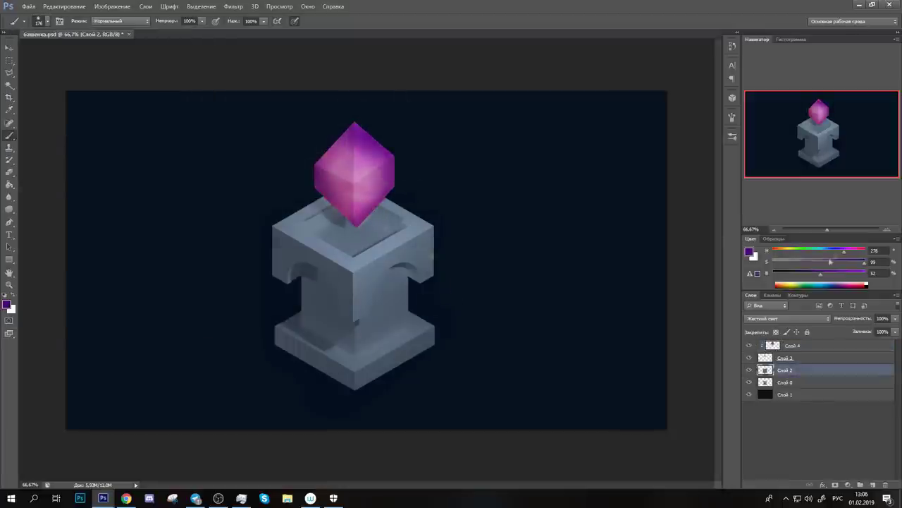
mouse_move(310, 352)
mouse_down()
mouse_move(289, 261)
mouse_move(331, 394)
mouse_up()
click(788, 281)
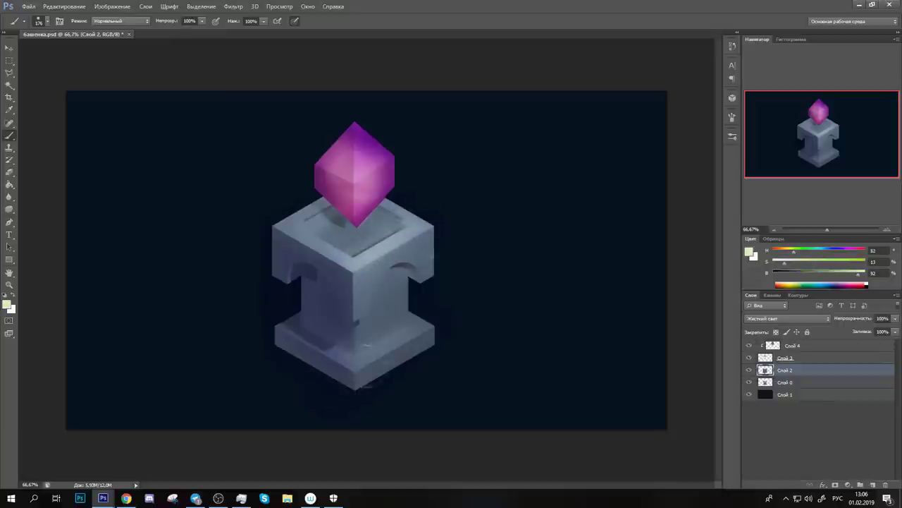
alt+click(352, 205)
drag(342, 229, 363, 240)
Step: Add a Color-mode layer, brush orange over the frame, then add a clipped layer above
click(872, 485)
click(788, 318)
click(768, 299)
click(48, 21)
click(780, 253)
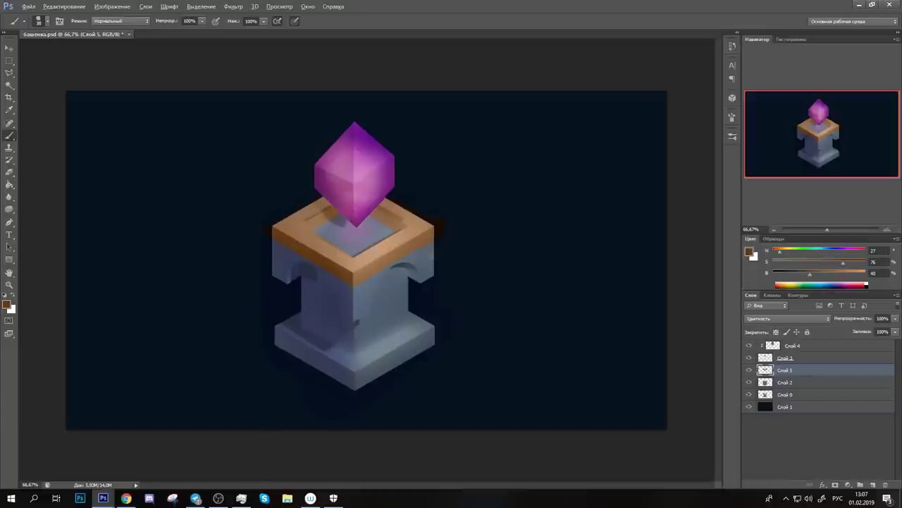
drag(396, 374, 434, 356)
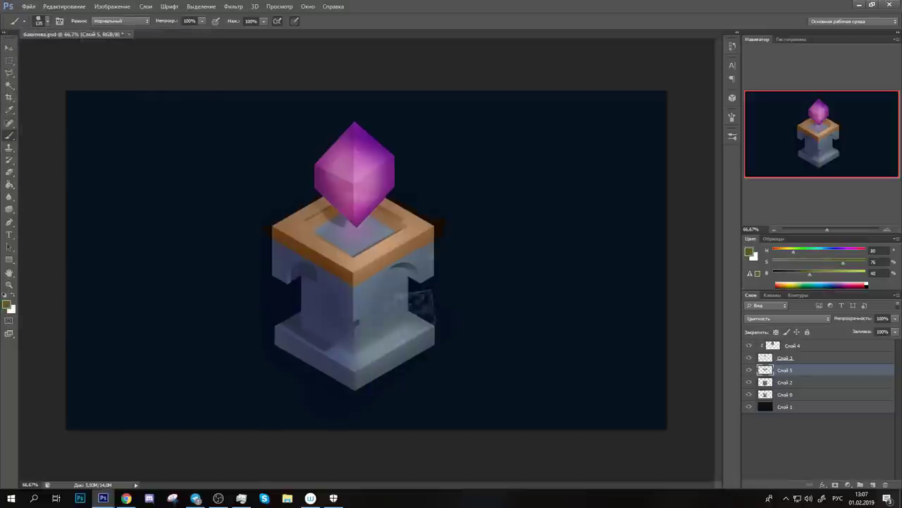
key(bracketleft)
key(bracketleft)
key(bracketleft)
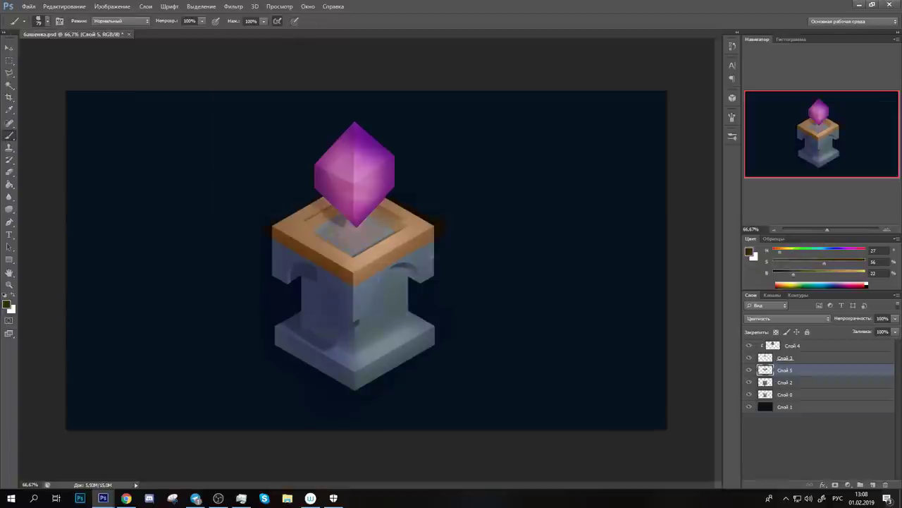
click(873, 485)
key(ctrl+alt+g)
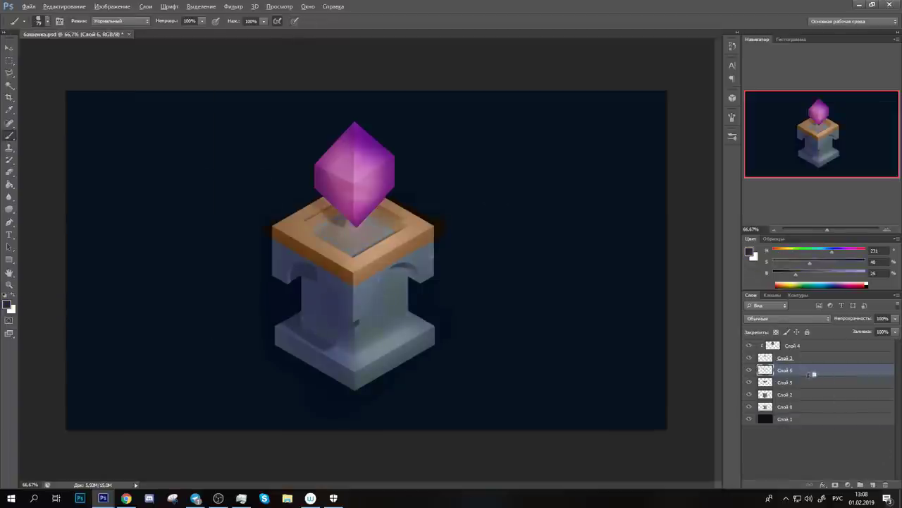
Step: Set the new layer to Soft Light, clip the colour layers, and lighten the pillar and right capital
click(788, 318)
click(775, 205)
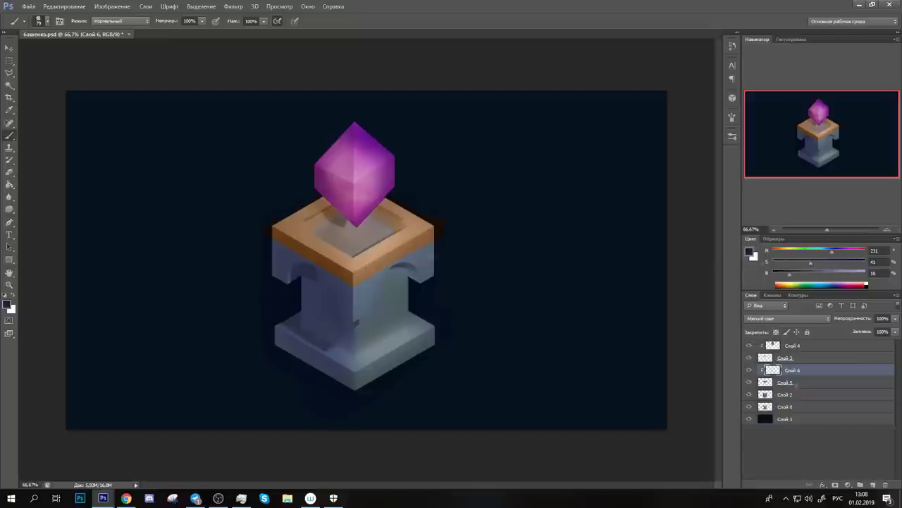
alt+click(793, 387)
alt+click(792, 400)
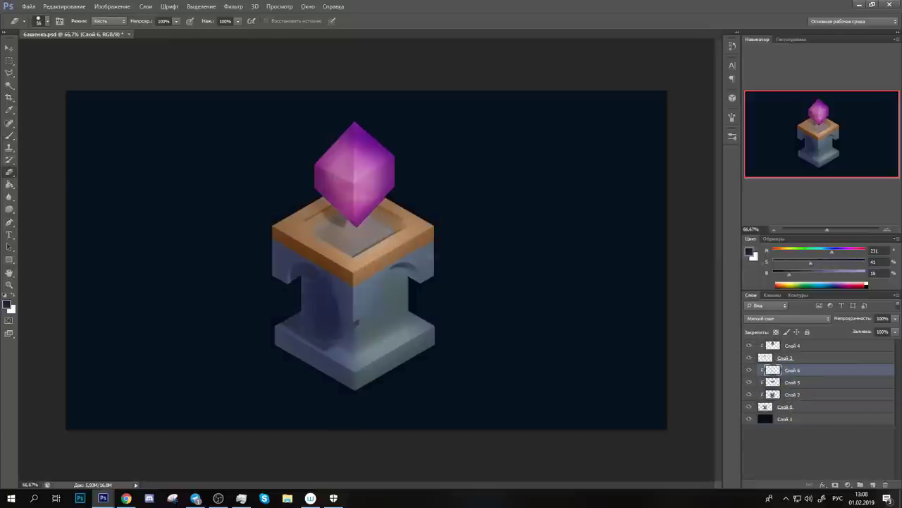
drag(308, 277, 323, 286)
drag(381, 296, 396, 261)
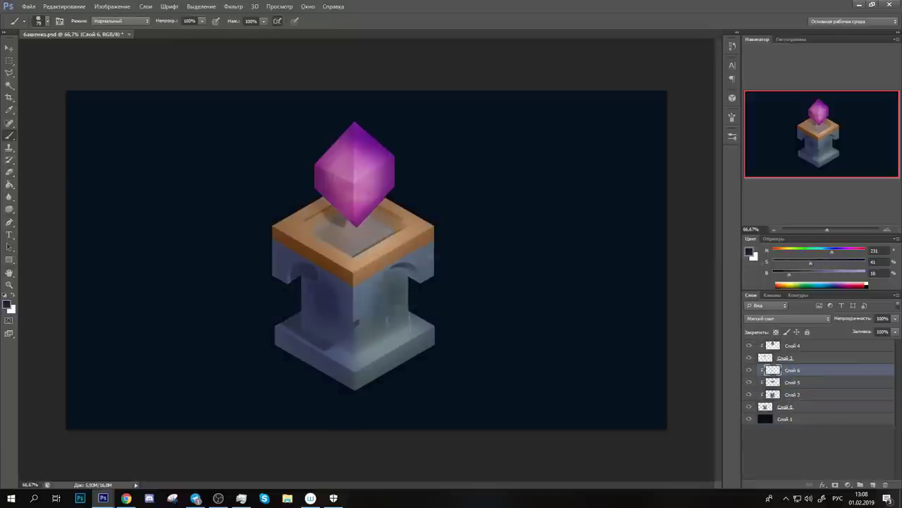
Step: Darken the recesses under the right and left arches inside lasso selections
click(9, 72)
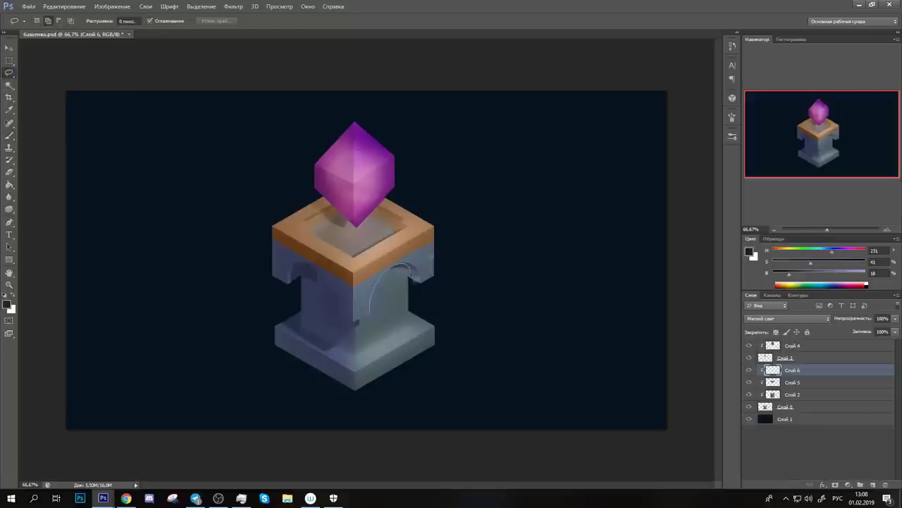
key(b)
drag(388, 272, 373, 331)
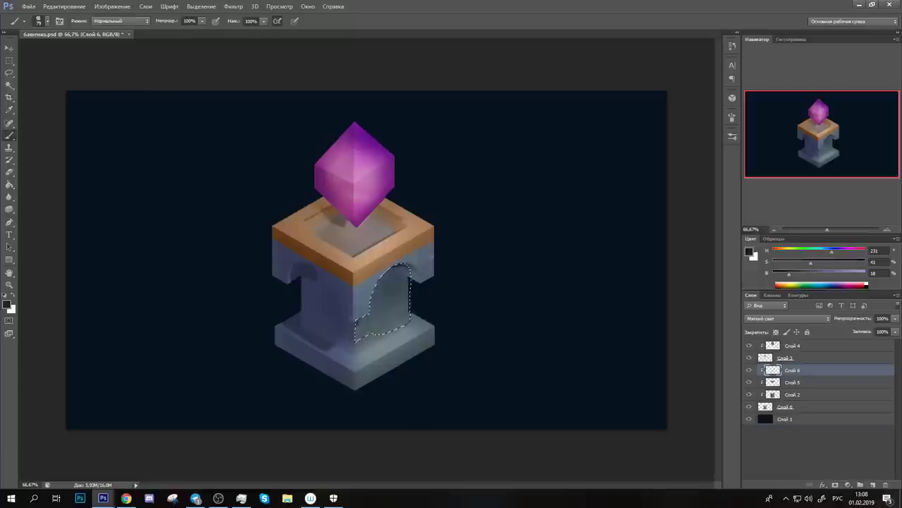
key(l)
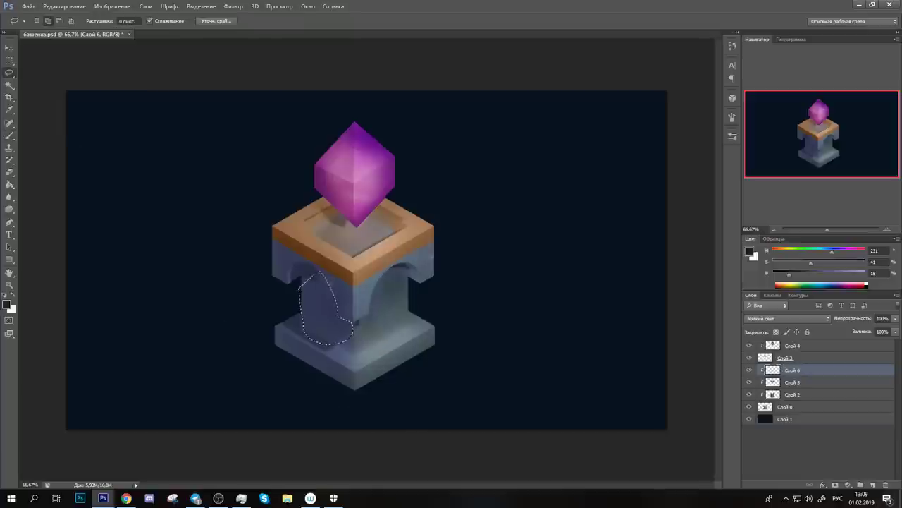
key(b)
drag(314, 275, 325, 324)
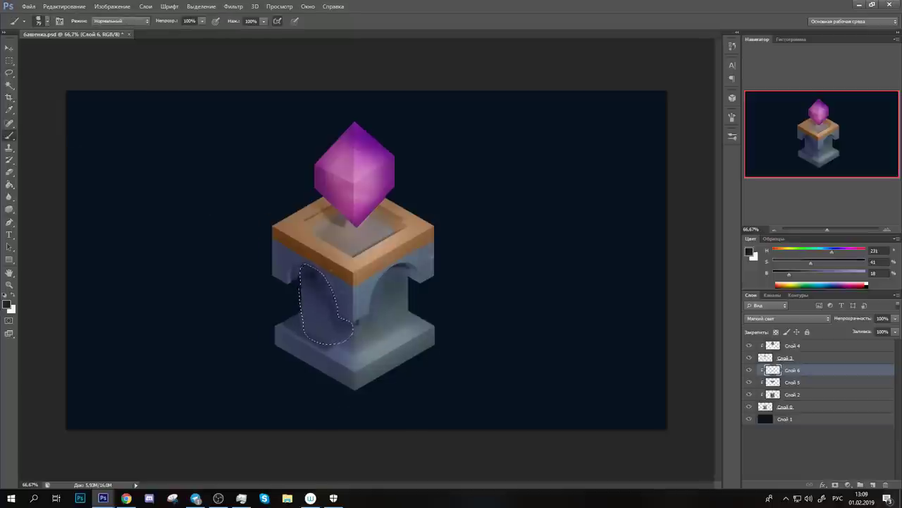
Step: Add a new layer, Слой 7, clipped to the tower for detail painting
click(873, 485)
alt+click(809, 371)
scroll(82, 93, down, 2)
scroll(82, 94, up, 3)
click(42, 20)
Step: With a 15 px brush, lighten the golden frame's top rim and right corner in light brown
double_click(92, 40)
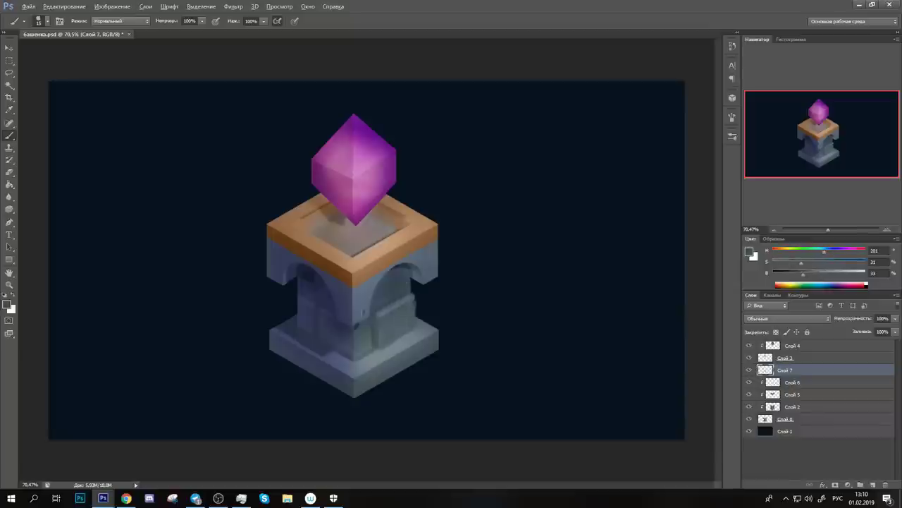
alt+click(441, 226)
alt+click(432, 243)
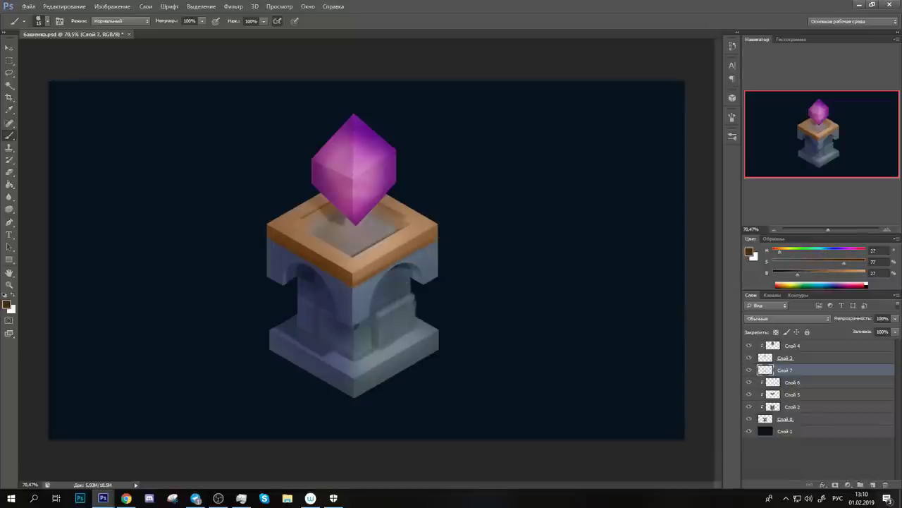
alt+click(267, 230)
alt+click(265, 227)
mouse_move(265, 224)
mouse_down()
mouse_move(353, 190)
mouse_move(439, 225)
mouse_up()
click(438, 225)
Step: Paint a deep brown shadow under the frame's front corner
alt+click(435, 234)
alt+click(348, 278)
click(356, 287)
alt+click(350, 280)
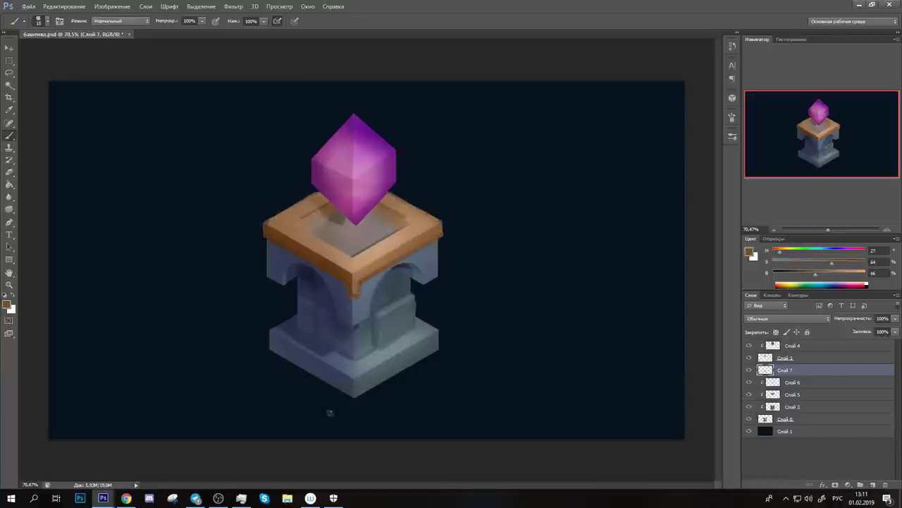
alt+click(303, 310)
alt+click(350, 288)
alt+click(373, 261)
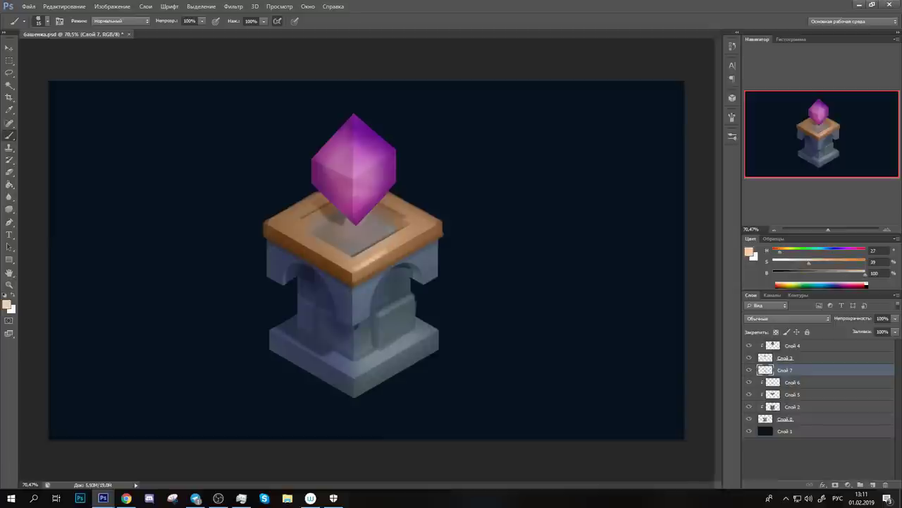
Step: Darken the frame's inner edge with strokes of darker tan
alt+click(322, 203)
drag(296, 223, 321, 214)
alt+click(384, 241)
drag(381, 222, 403, 210)
alt+click(379, 206)
alt+click(339, 212)
Step: Paint a light peach highlight along the frame edge in Linear Dodge mode, then restore Normal
alt+click(374, 254)
click(120, 20)
click(120, 139)
drag(356, 268, 381, 253)
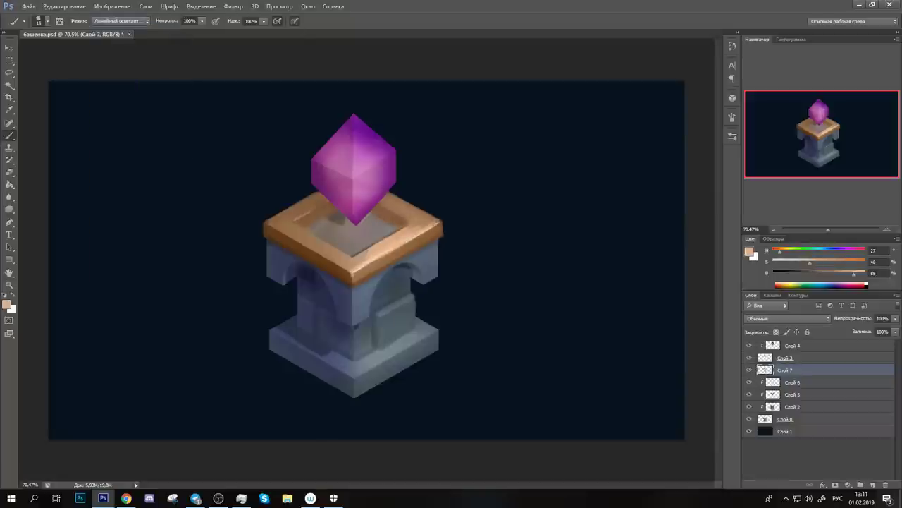
alt+click(423, 272)
click(120, 21)
click(120, 30)
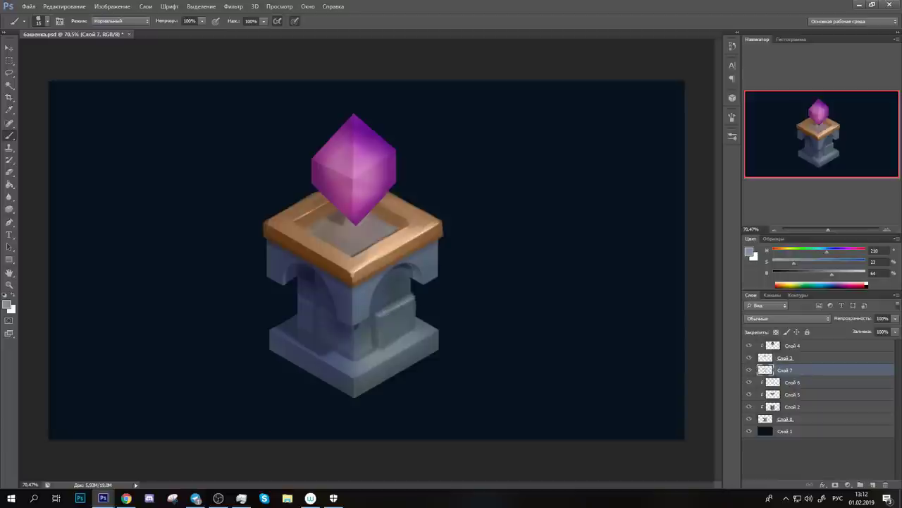
Step: Paint a darker blue-grey panel into the door area of the base
alt+click(373, 315)
drag(380, 346, 416, 328)
alt+click(413, 299)
alt+click(415, 285)
alt+click(405, 264)
alt+click(284, 281)
alt+click(427, 273)
drag(422, 286, 423, 316)
key(ctrl+z)
Step: Try bronze bracket strokes on both arches with a larger brush, then undo them
click(38, 20)
drag(346, 328, 349, 357)
drag(417, 282, 423, 323)
drag(291, 282, 286, 332)
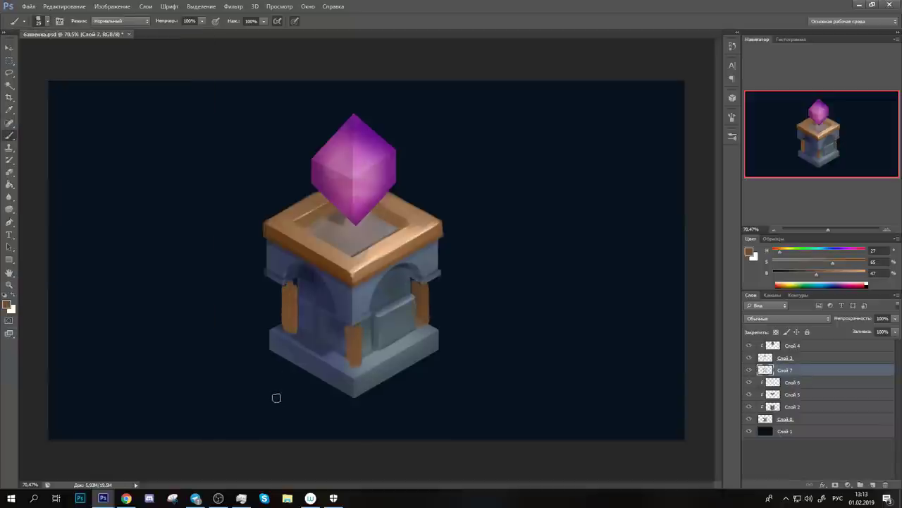
key(ctrl+alt+z)
key(ctrl+alt+z)
key(ctrl+alt+z)
Step: Paint a dark crack on the tower's right face with a size 10 brush
alt+click(355, 338)
click(39, 20)
key(Return)
alt+click(295, 293)
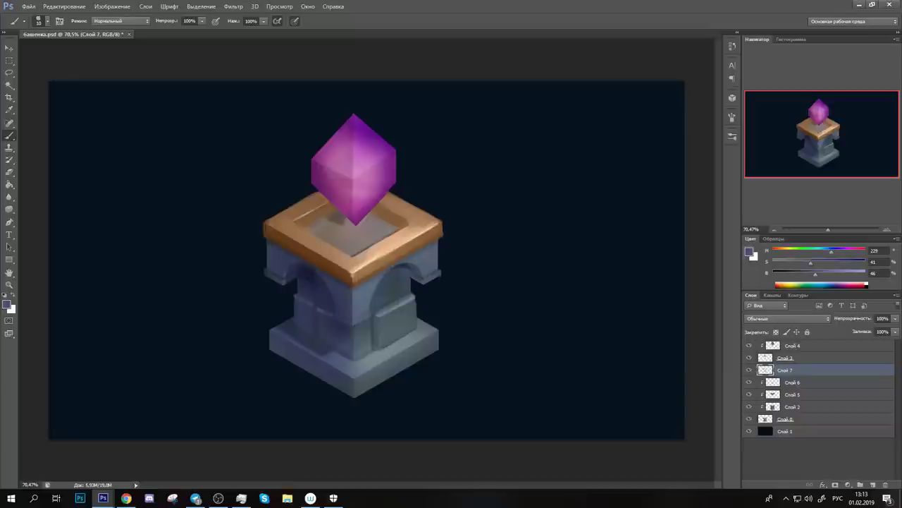
alt+click(381, 330)
drag(373, 333, 392, 324)
Step: Add a dark navy crack to the stone base
alt+click(385, 327)
alt+click(382, 306)
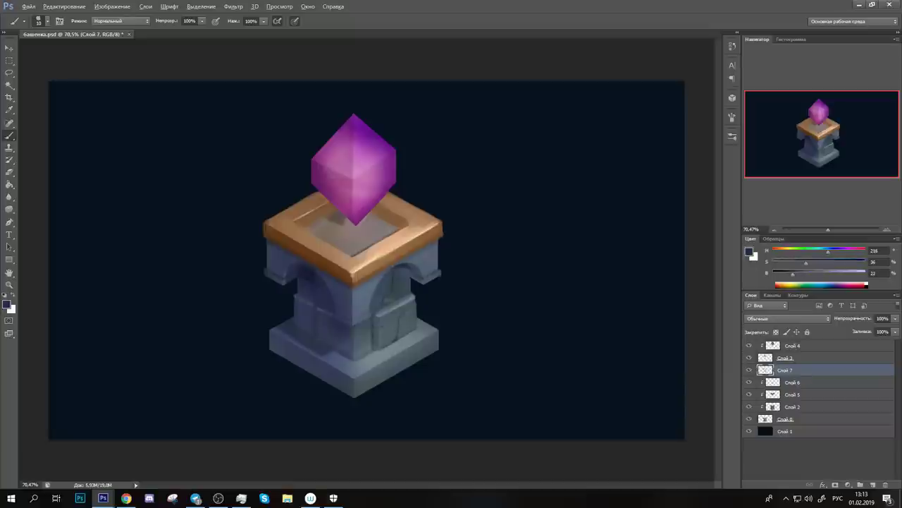
alt+click(383, 303)
alt+click(377, 347)
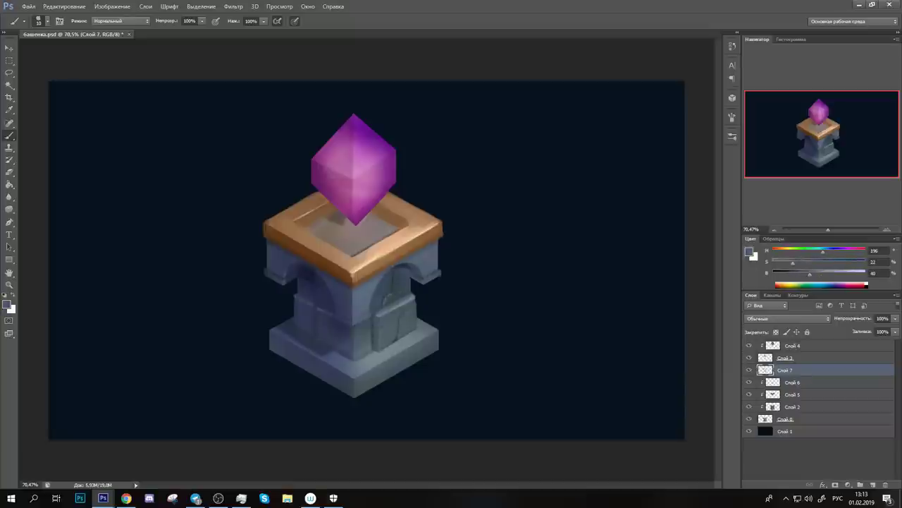
alt+click(416, 341)
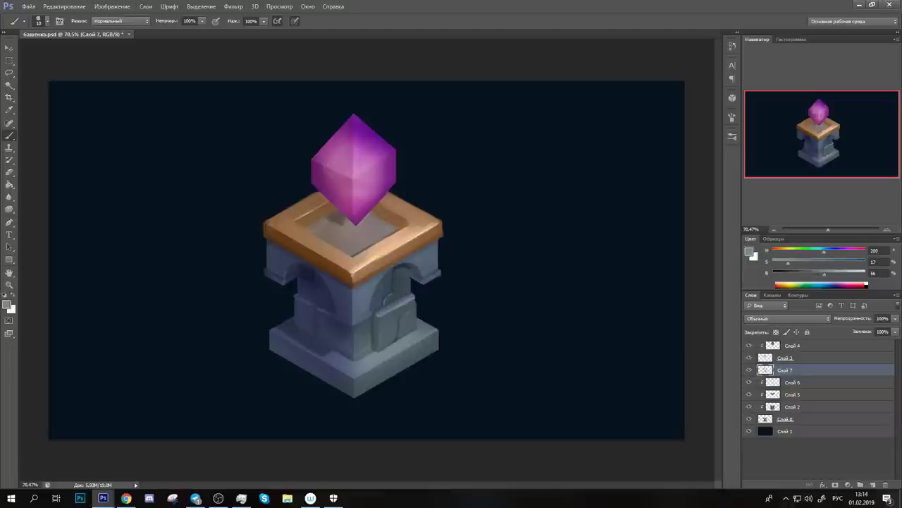
alt+click(451, 349)
drag(394, 348, 387, 354)
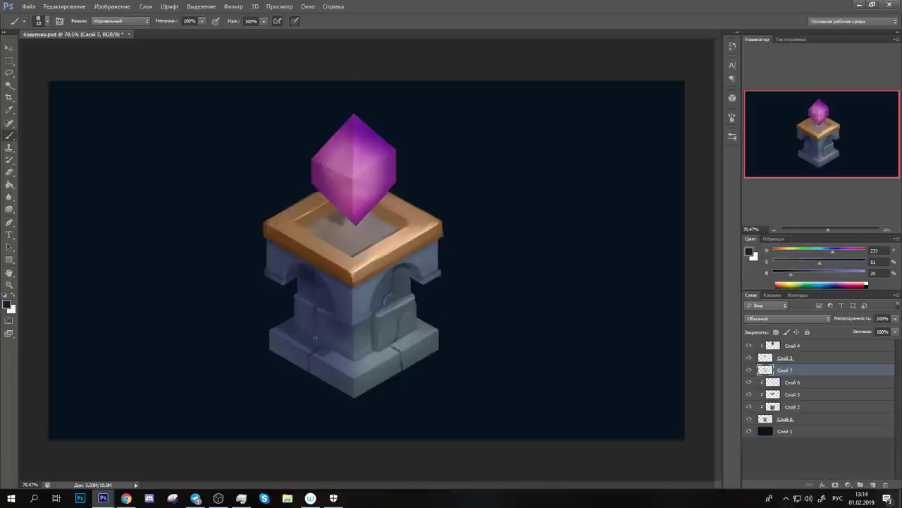
Step: Sample grey-blue and navy stone shades, ending on a pale beige for the rim
alt+click(376, 363)
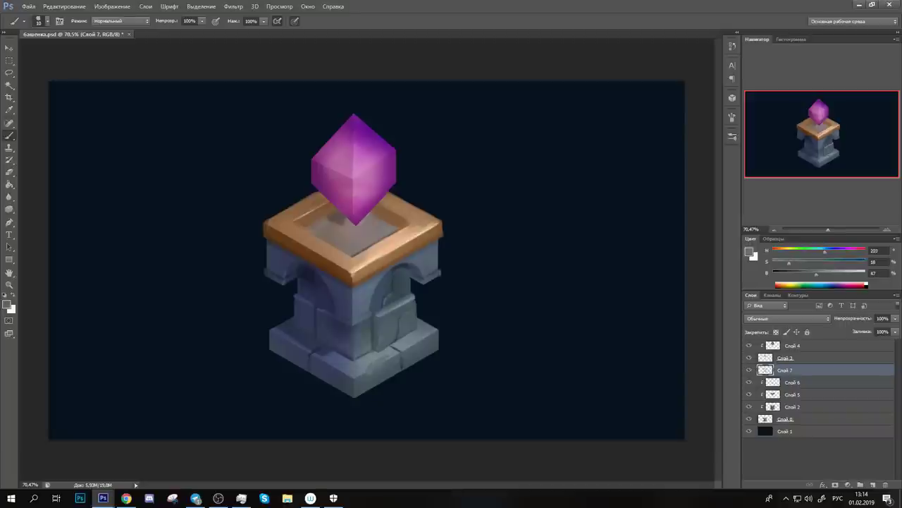
alt+click(440, 326)
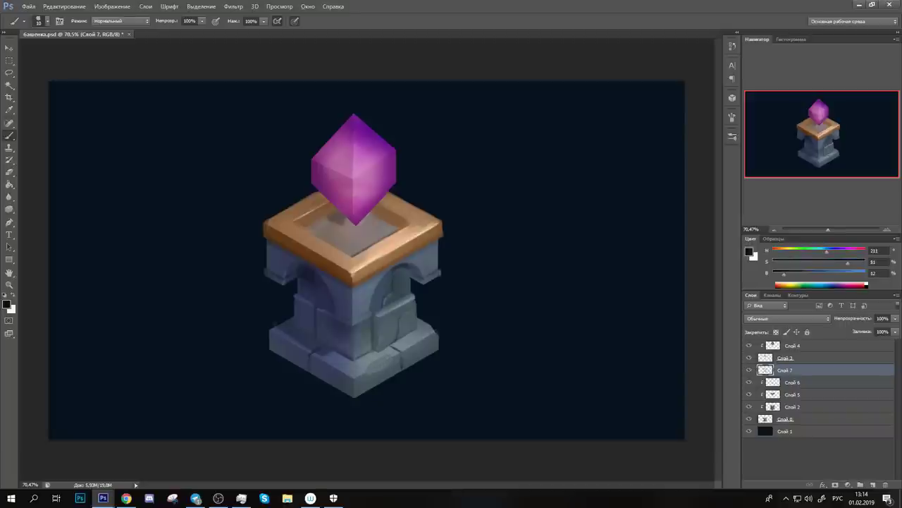
alt+click(423, 278)
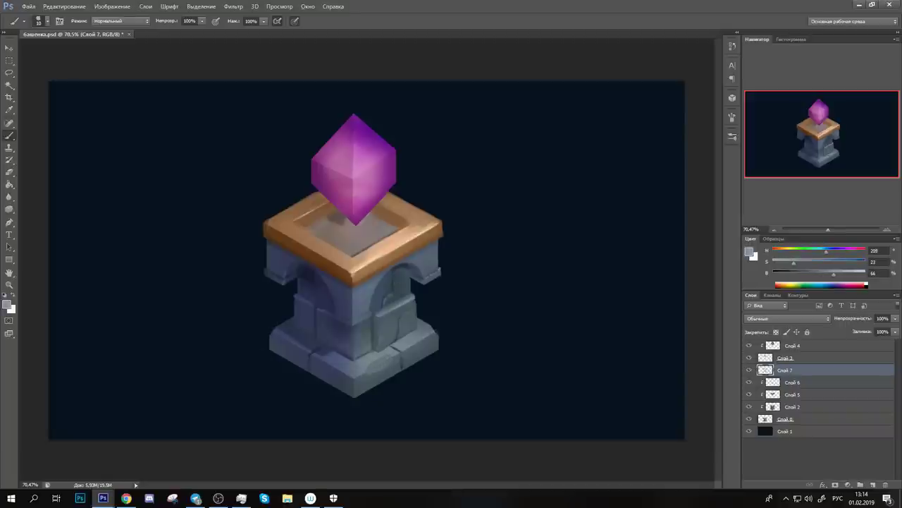
alt+click(423, 225)
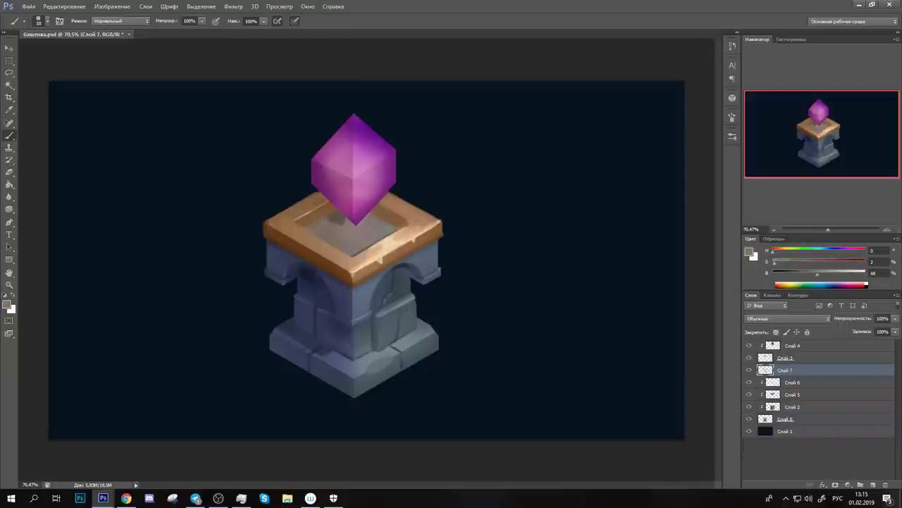
Step: Cover the inner platform in dark brown with a large brush, then lighter brown strokes
drag(784, 252, 777, 261)
click(43, 21)
mouse_move(321, 218)
mouse_down()
mouse_move(353, 236)
mouse_move(380, 222)
mouse_move(392, 247)
mouse_up()
alt+click(352, 232)
drag(325, 218, 388, 248)
Step: Shrink the brush and darken the plank area with sampled browns
click(43, 21)
alt+click(352, 233)
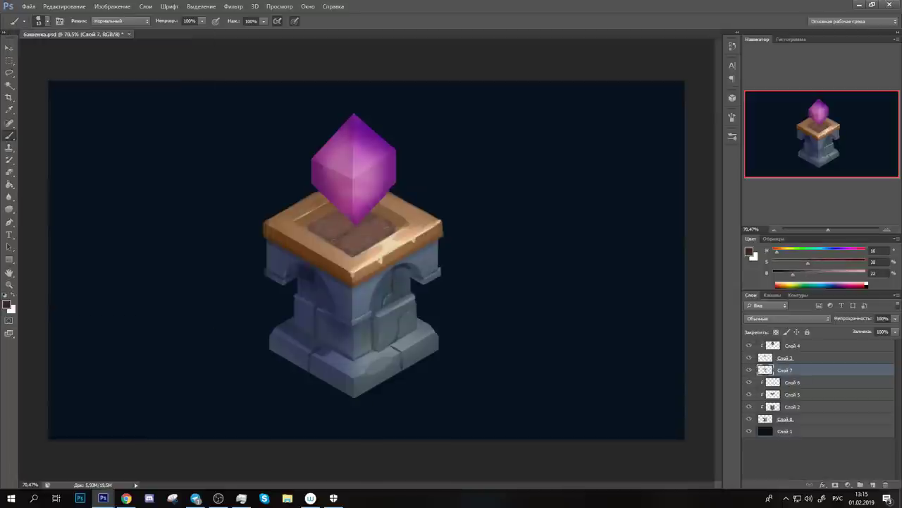
alt+click(353, 233)
alt+click(353, 233)
alt+click(352, 233)
alt+click(308, 226)
alt+click(352, 237)
alt+click(332, 234)
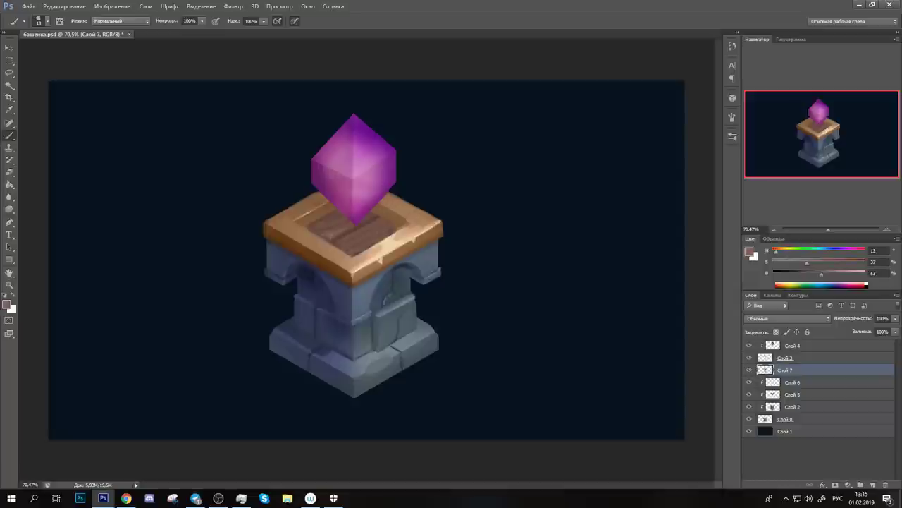
Step: Dab small lighter-brown marks onto the planks
alt+click(375, 215)
alt+click(375, 214)
click(374, 213)
alt+click(375, 215)
click(375, 215)
Step: Paint small light tan chips on the frame's rim
alt+click(347, 244)
alt+click(348, 244)
alt+click(347, 244)
alt+click(348, 244)
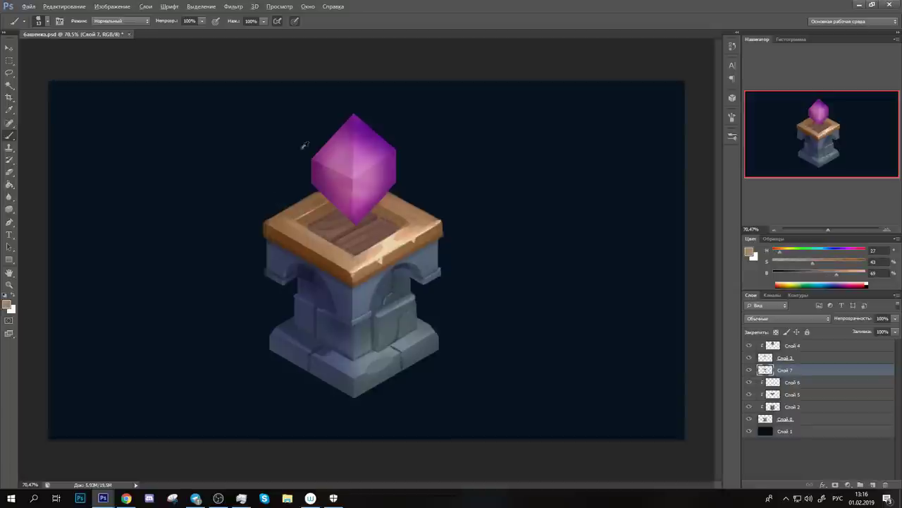
alt+click(323, 256)
click(322, 255)
alt+click(322, 257)
click(323, 256)
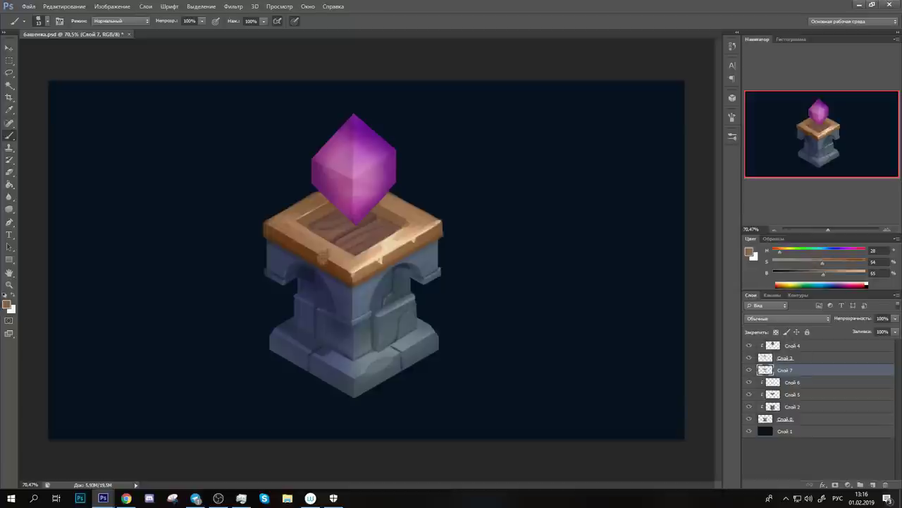
Step: Add dark wear marks under the frame's left rim and touch them up with tan
alt+click(323, 251)
alt+click(324, 250)
alt+click(321, 272)
click(320, 262)
alt+click(321, 272)
alt+click(320, 261)
alt+click(321, 262)
alt+click(331, 257)
alt+click(328, 259)
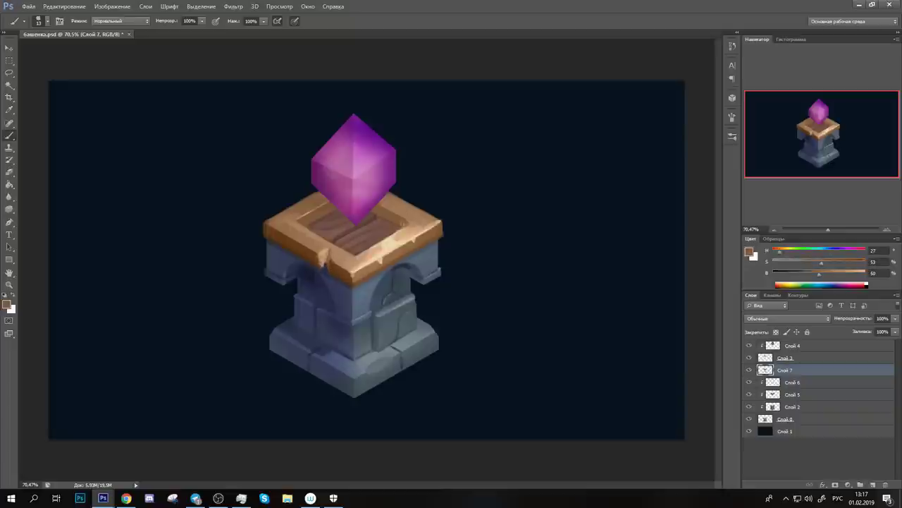
alt+click(304, 359)
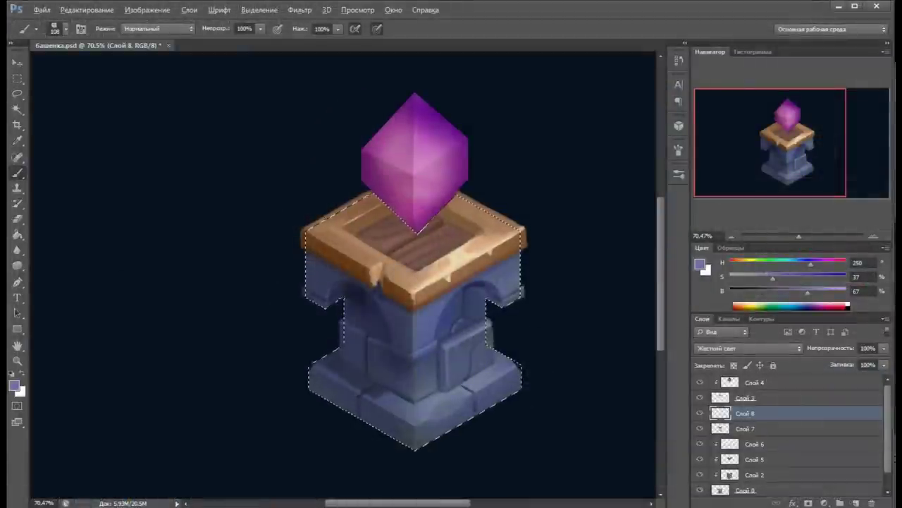
Step: Tint the tower's lower walls and base with a muted red
alt+click(324, 345)
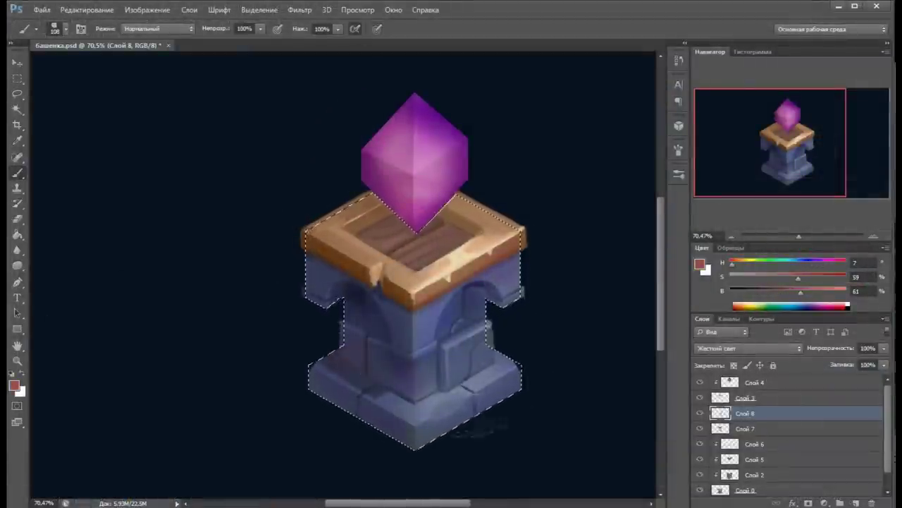
drag(483, 343, 504, 368)
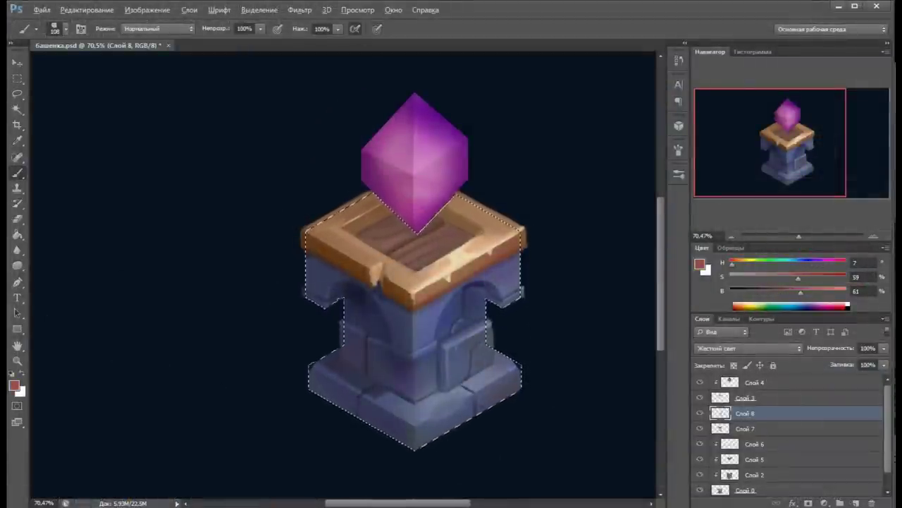
alt+click(503, 365)
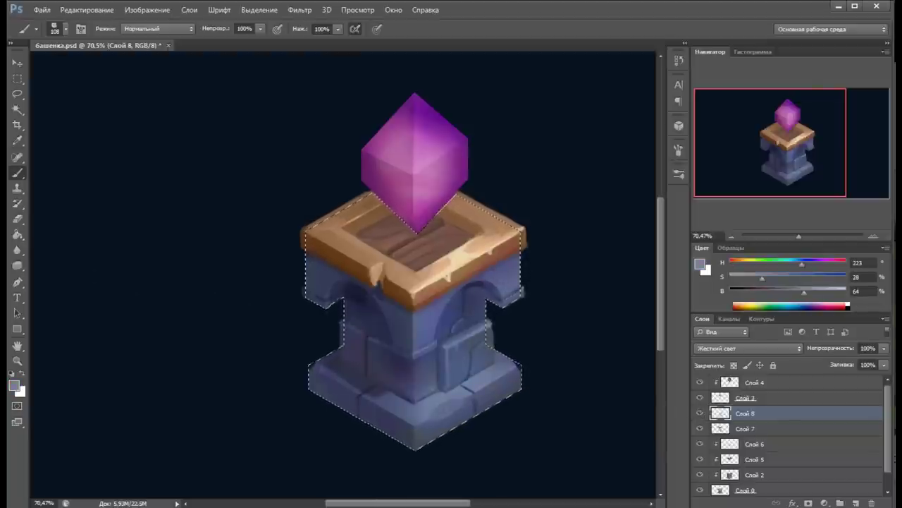
alt+click(458, 262)
click(63, 29)
alt+click(451, 205)
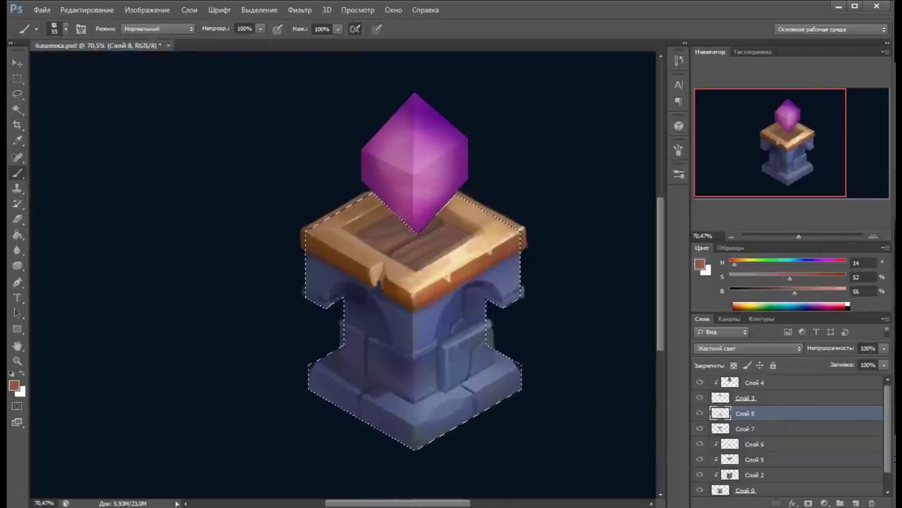
Step: Deselect, darken the pillar under the cap's left edge in dark blue, and add a new layer
key(ctrl+d)
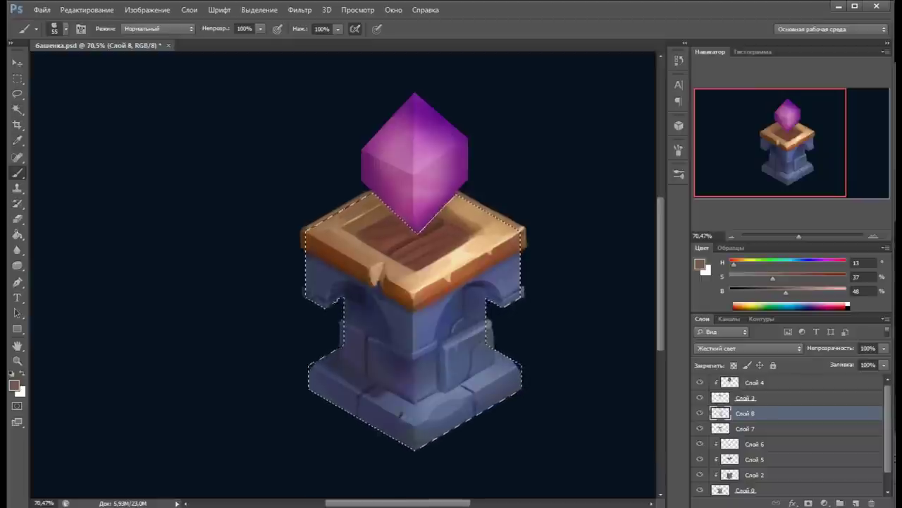
alt+click(319, 385)
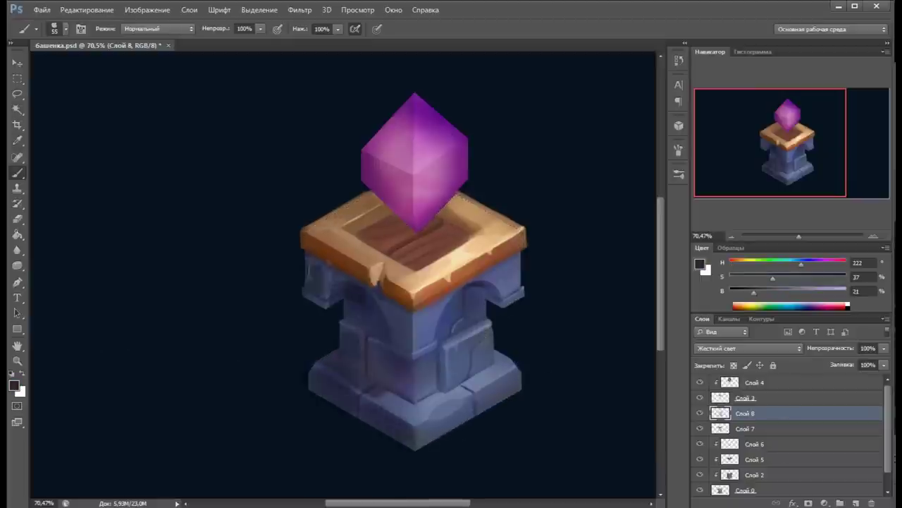
drag(357, 309, 315, 273)
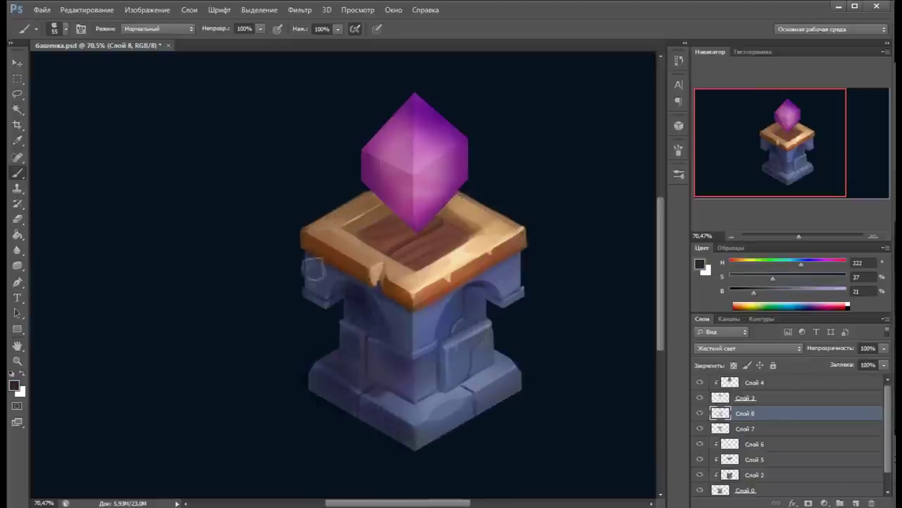
click(856, 502)
click(64, 28)
alt+click(515, 365)
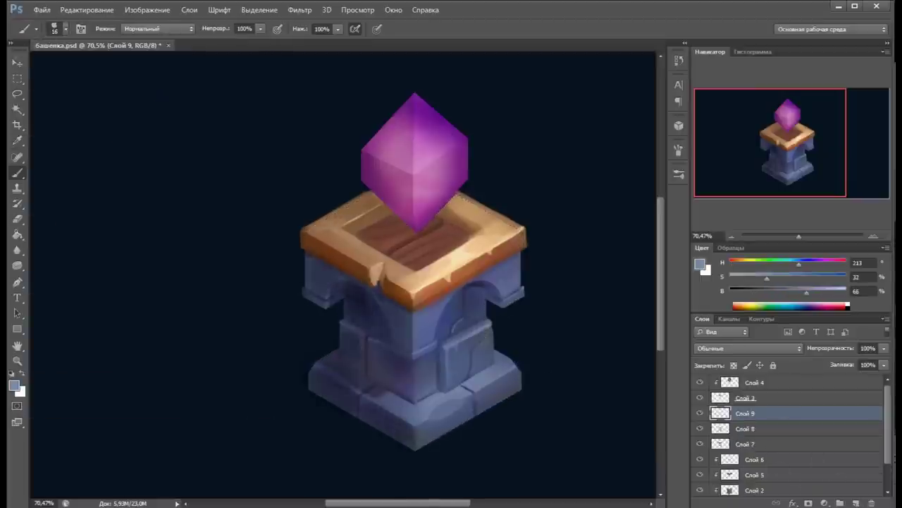
Step: Paint light blue-grey strokes on the pillar's right side using colours sampled from the stone
drag(514, 364, 488, 387)
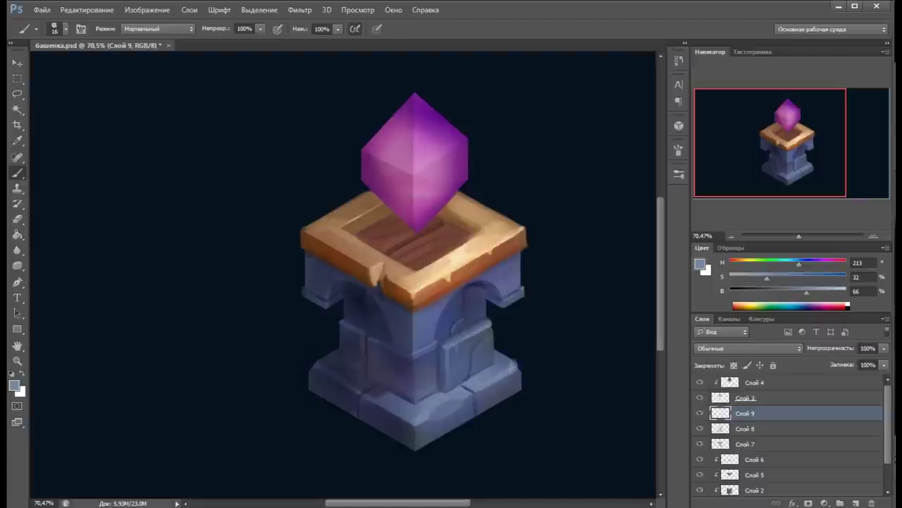
alt+click(486, 386)
alt+click(478, 398)
drag(804, 293, 843, 293)
alt+click(476, 394)
alt+click(476, 395)
alt+click(487, 402)
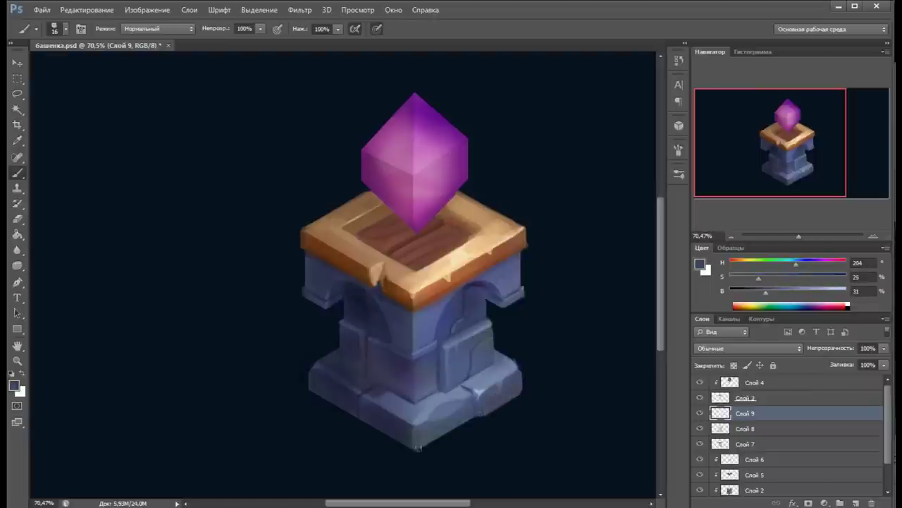
alt+click(486, 402)
alt+click(430, 327)
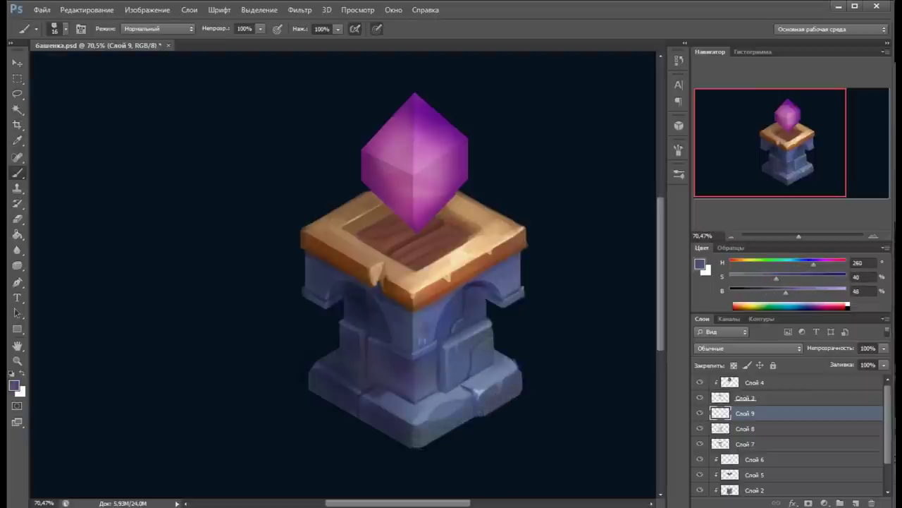
mouse_move(458, 310)
mouse_down()
mouse_move(472, 291)
mouse_move(497, 346)
mouse_up()
alt+click(493, 331)
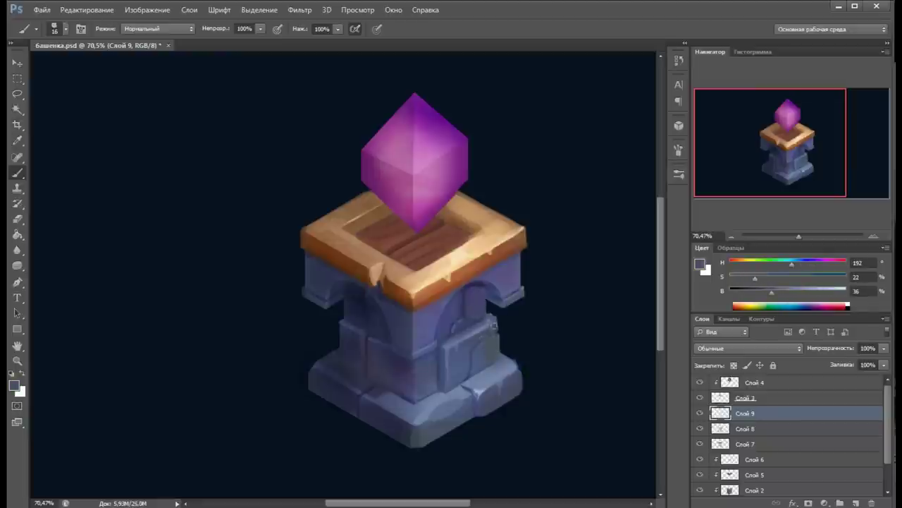
Step: Dab a dark blue-violet mark and add light blue highlights on the pillar's right side
alt+click(479, 352)
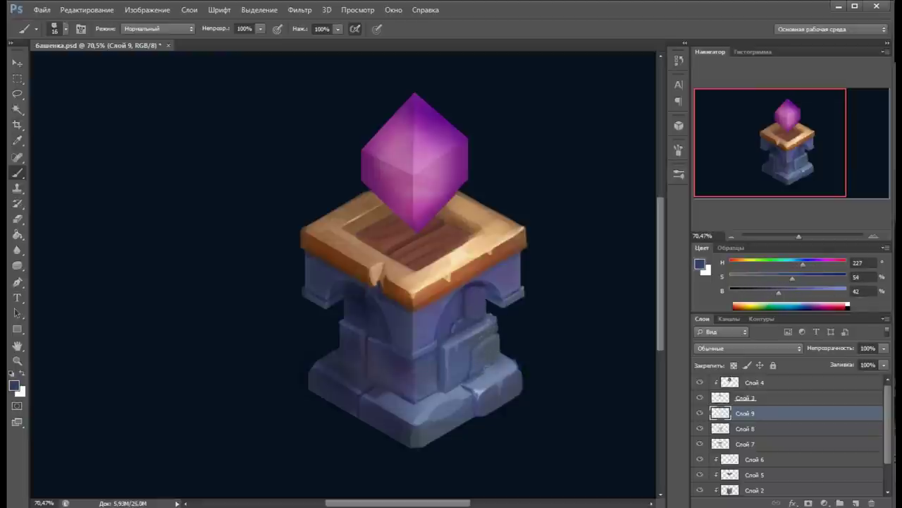
alt+click(397, 437)
alt+click(503, 272)
click(502, 272)
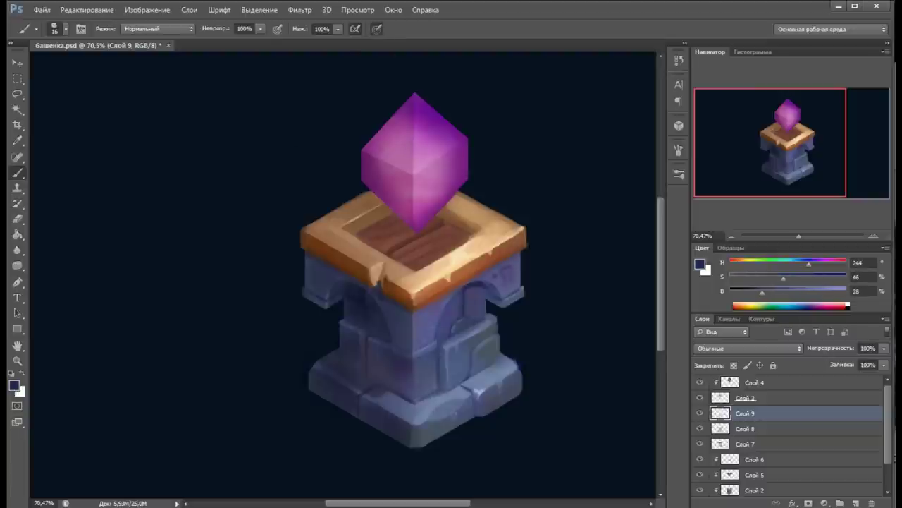
alt+click(486, 386)
drag(487, 324, 479, 347)
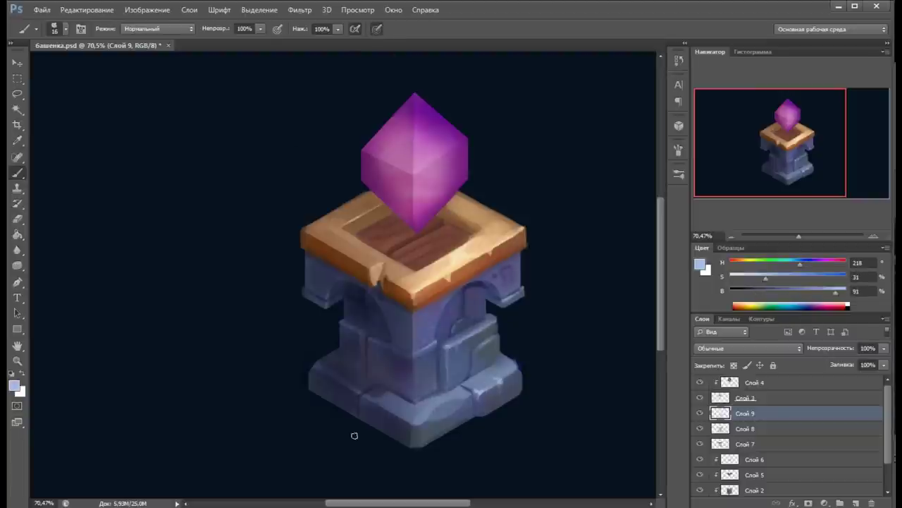
Step: Sample a range of dark, mid and muted blue-grey shades from the tower
alt+click(327, 362)
alt+click(315, 363)
alt+click(361, 301)
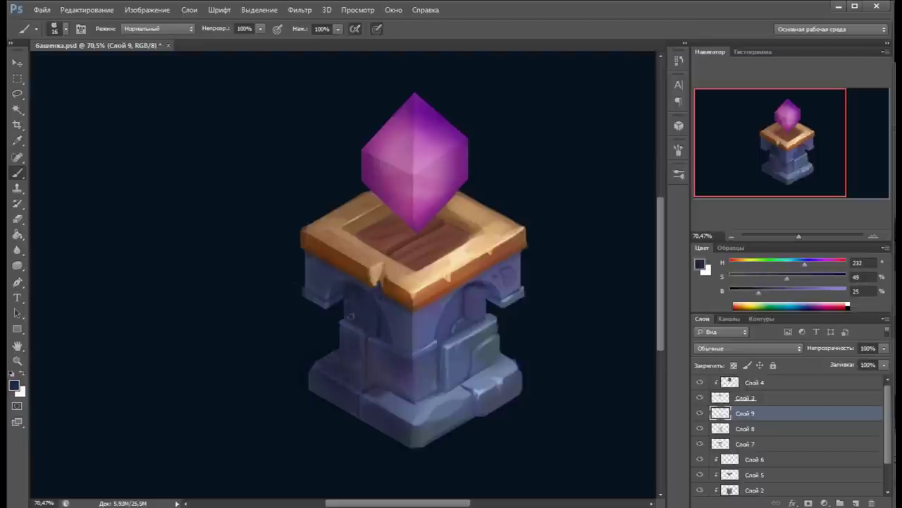
alt+click(369, 333)
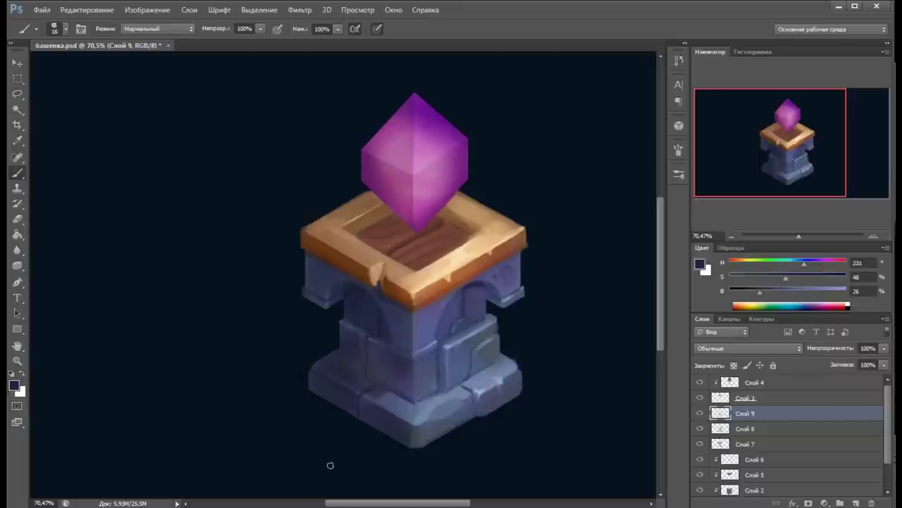
alt+click(308, 295)
alt+click(395, 351)
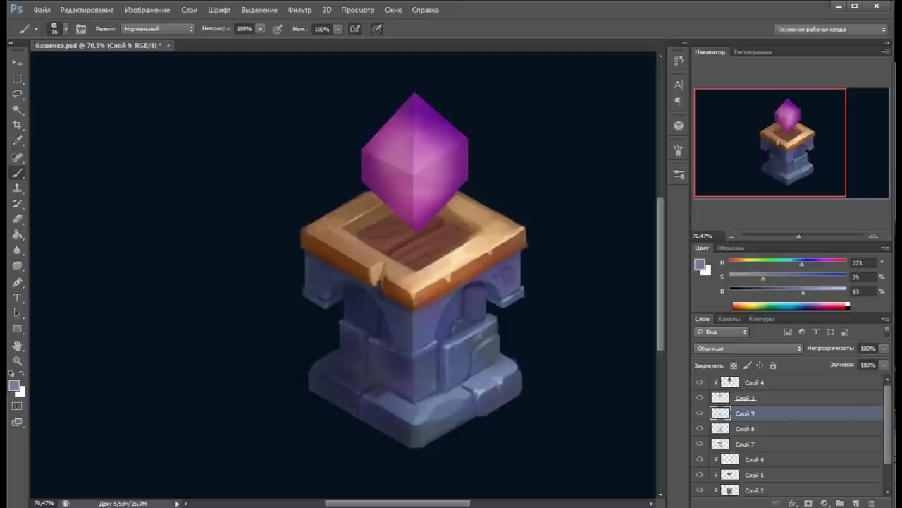
Step: Sample brown, reddish-brown and orange-brown tones, then lighten the colour to pale peach
alt+click(385, 407)
alt+click(400, 422)
alt+click(437, 232)
alt+click(477, 230)
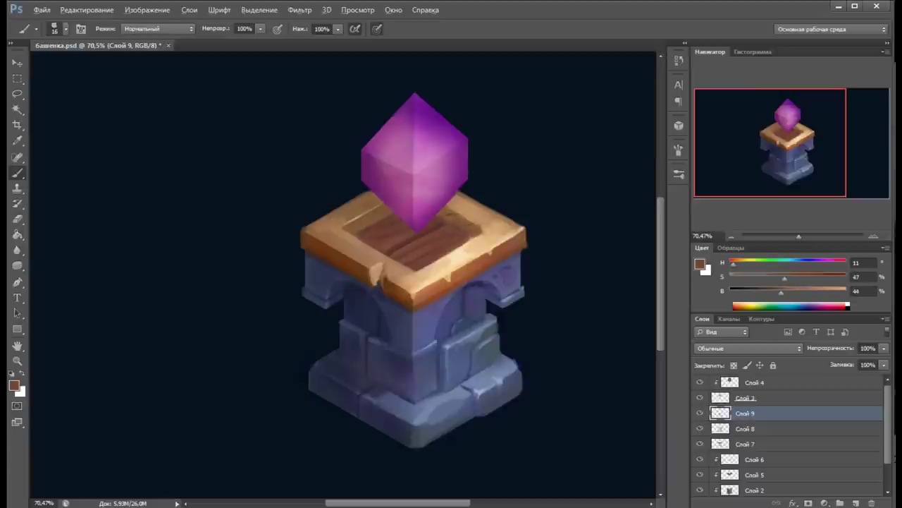
alt+click(457, 228)
alt+click(437, 236)
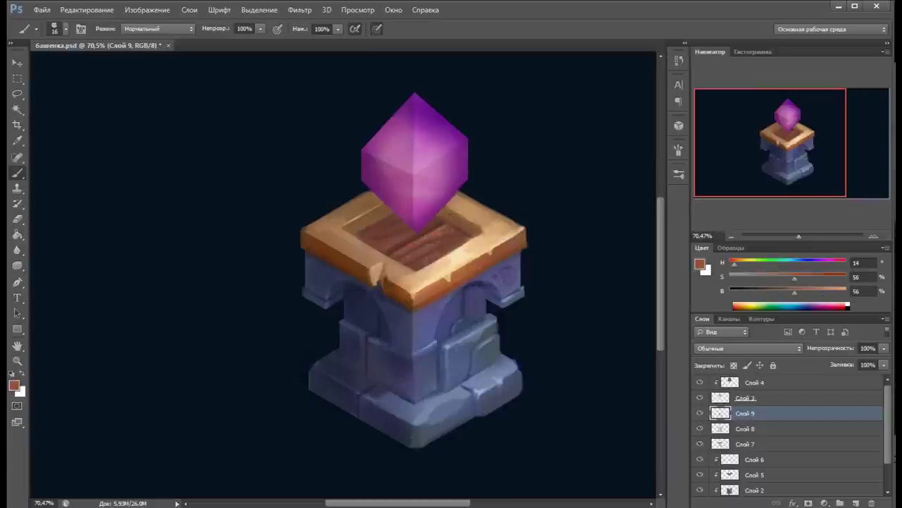
alt+click(509, 222)
alt+click(434, 296)
alt+click(314, 238)
alt+click(398, 289)
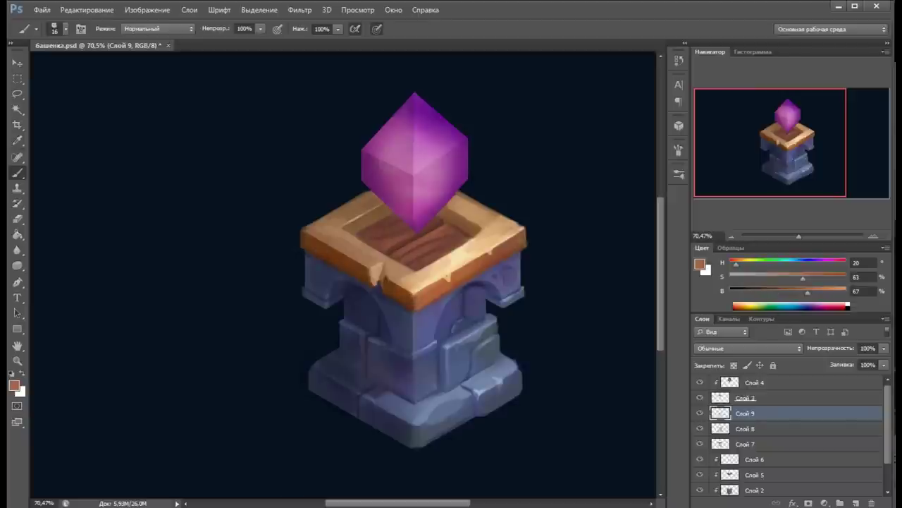
alt+click(403, 235)
alt+click(409, 256)
alt+click(412, 264)
drag(744, 279, 766, 279)
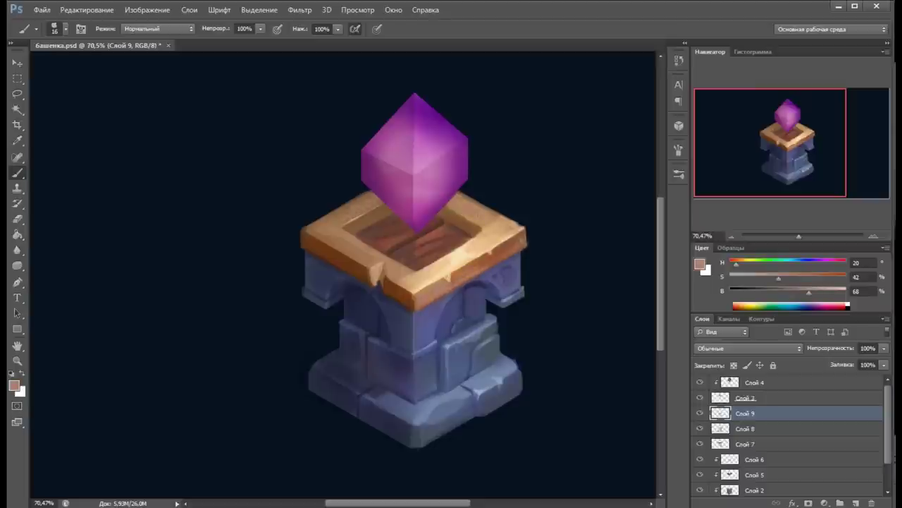
Step: Sample dark navy from a crevice and shade under the wooden top and arch
scroll(319, 238, down, 2)
scroll(211, 239, up, 3)
alt+click(412, 382)
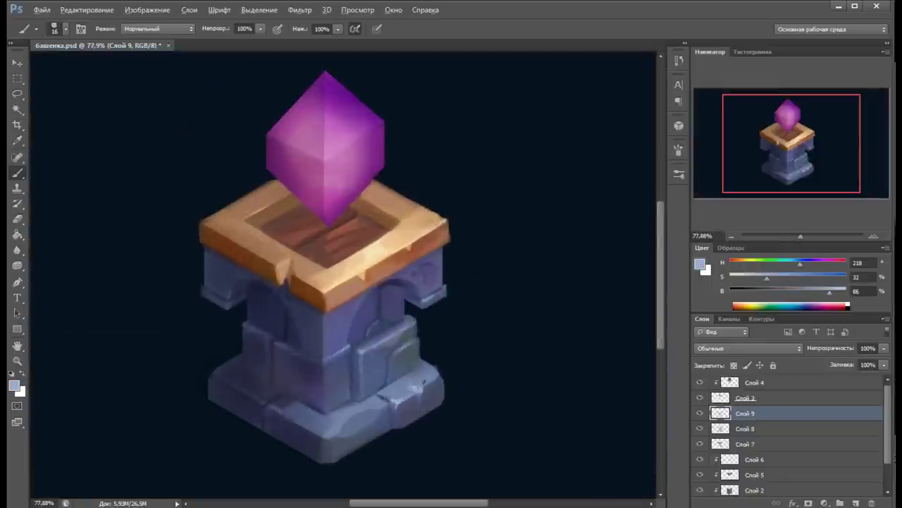
alt+click(282, 305)
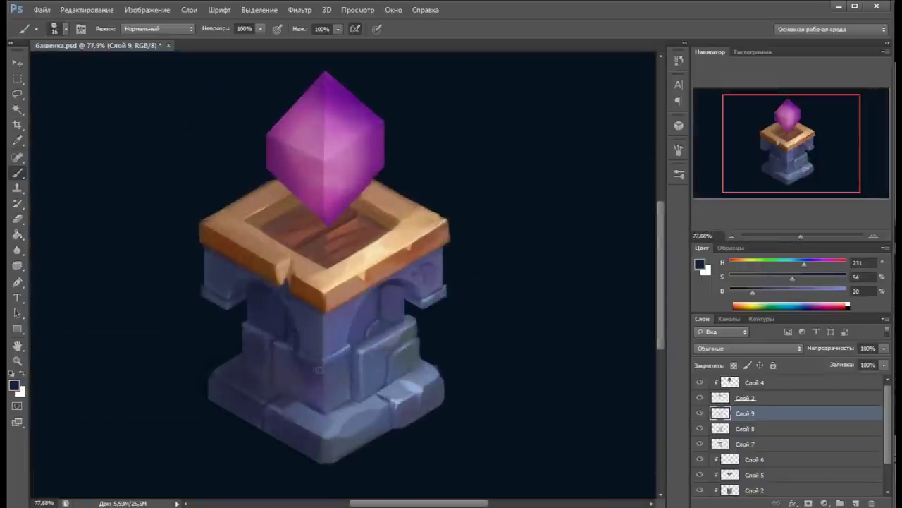
alt+click(318, 381)
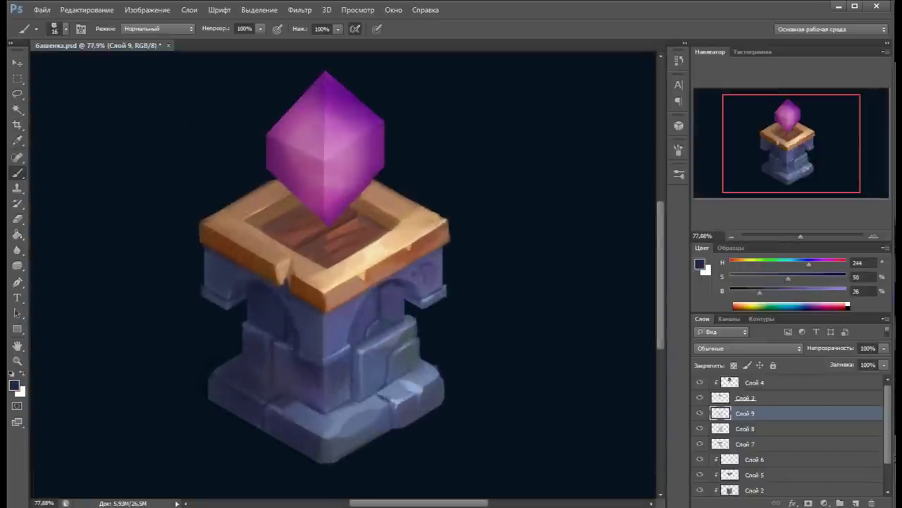
drag(431, 268, 403, 293)
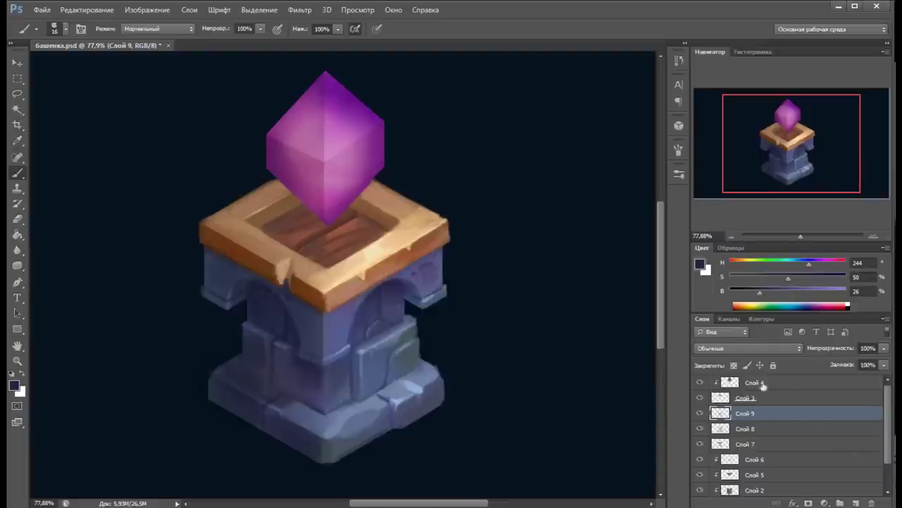
Step: Add a new layer above Слой 4 and paint a light highlight on the crystal
click(754, 382)
key(ctrl+shift+alt+n)
drag(323, 138, 321, 151)
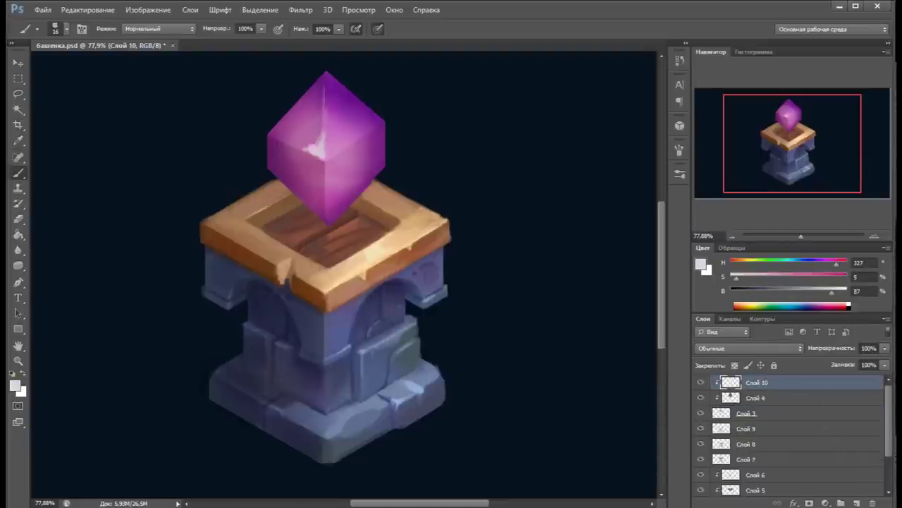
Step: Select the crystal's upper-right face, clip Слой 10 to the crystal, and paint light highlights inside
key(ctrl+alt+z)
key(ctrl+alt+z)
key(ctrl+alt+z)
key(l)
key(shift+l)
click(267, 134)
click(326, 73)
click(326, 161)
click(386, 120)
click(326, 72)
key(b)
key(ctrl+alt+g)
mouse_move(367, 141)
mouse_down()
mouse_move(338, 92)
mouse_move(331, 152)
mouse_up()
drag(370, 124, 331, 148)
mouse_move(381, 95)
mouse_down()
mouse_move(349, 81)
mouse_move(370, 106)
mouse_move(332, 148)
mouse_move(331, 137)
mouse_up()
Step: Paint blue, lilac, dark purple and mid purple strokes on the crystal's left face
mouse_move(331, 91)
mouse_down()
mouse_move(351, 65)
mouse_move(384, 120)
mouse_up()
alt+click(377, 106)
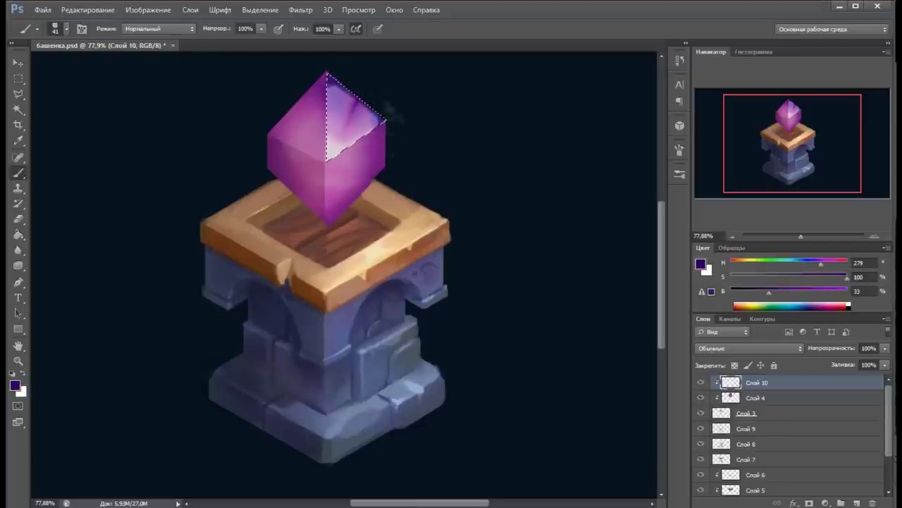
key(l)
key(b)
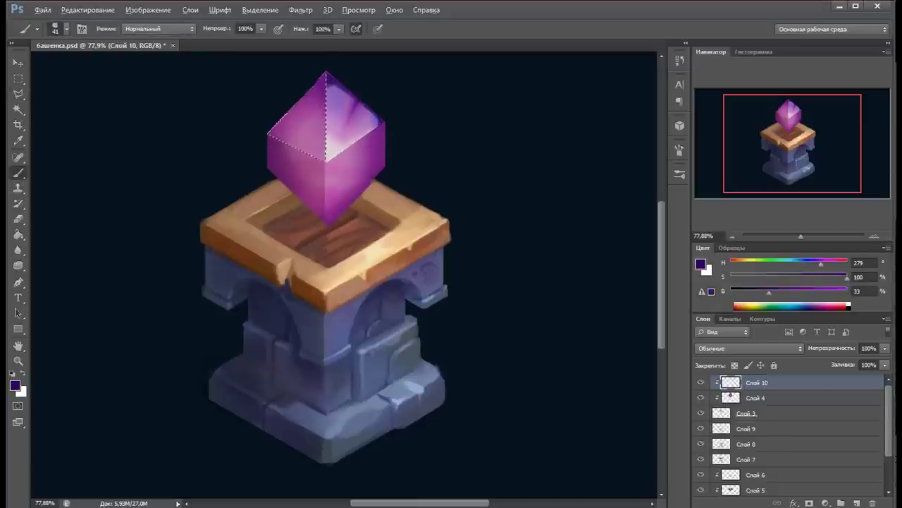
drag(279, 130, 310, 106)
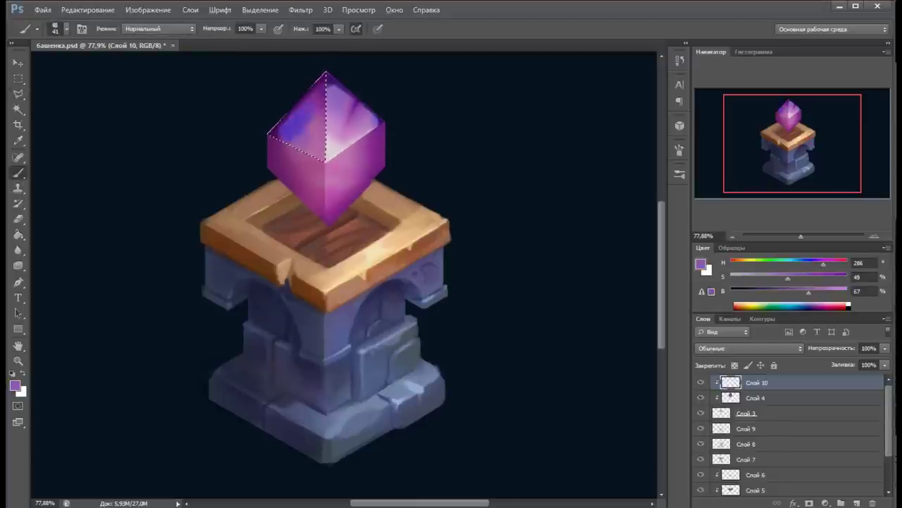
alt+click(304, 120)
drag(275, 130, 313, 85)
alt+click(278, 151)
drag(268, 138, 311, 92)
alt+click(297, 127)
alt+click(289, 120)
drag(271, 137, 313, 84)
Step: Outline the left face, paint it dark purple with a pale pink highlight, then deselect
key(l)
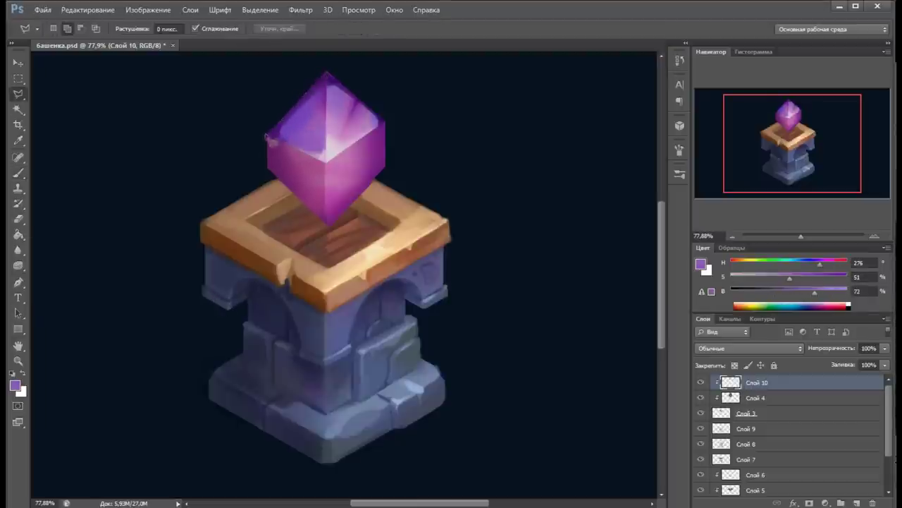
click(268, 133)
key(b)
alt+click(296, 162)
drag(275, 141, 321, 205)
alt+click(326, 145)
drag(275, 141, 321, 201)
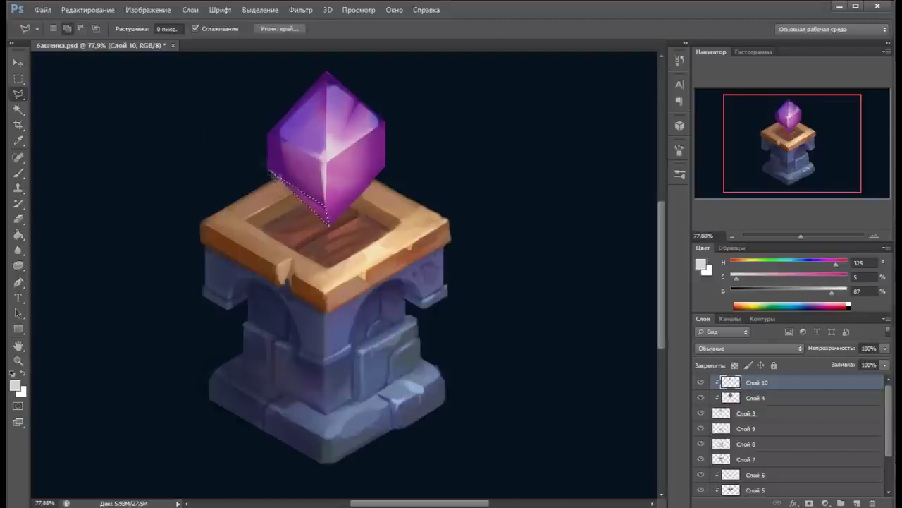
alt+click(299, 198)
key(ctrl+d)
Step: Select the crystal's right face with the Polygonal Lasso
alt+click(315, 267)
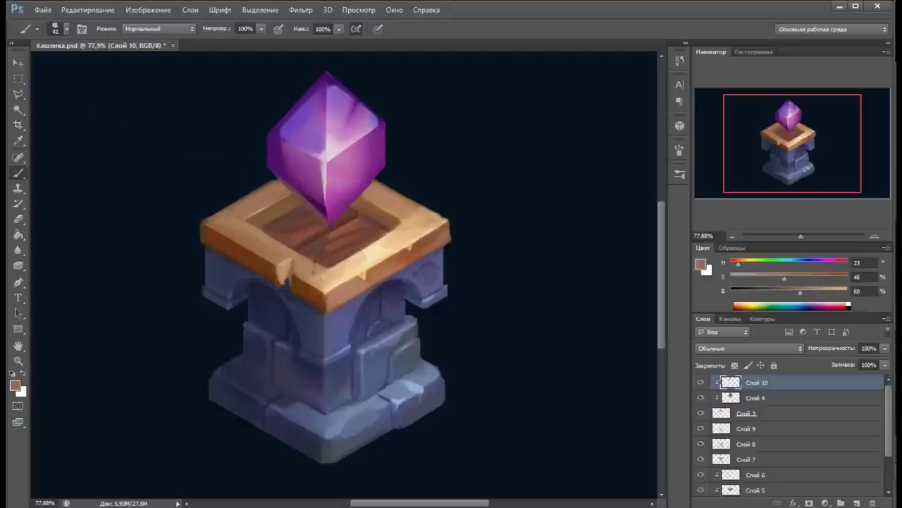
key(l)
key(b)
alt+click(386, 167)
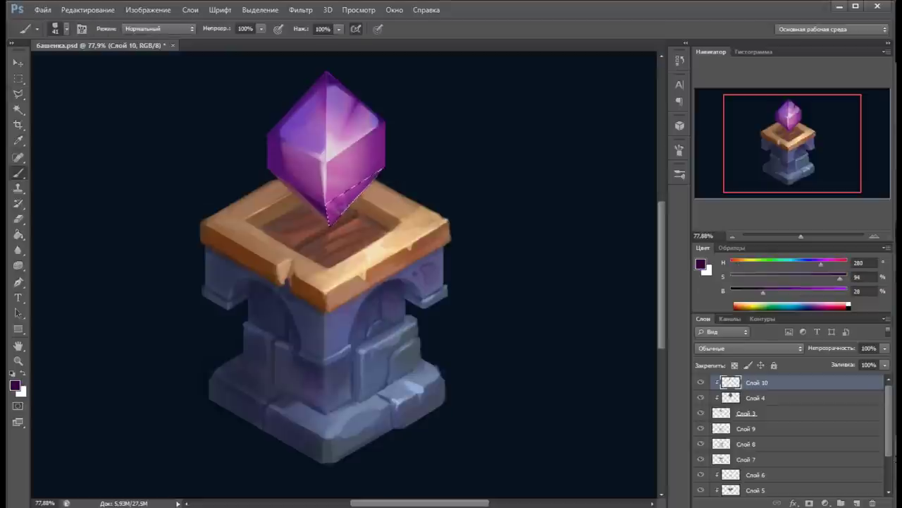
key(l)
click(327, 164)
click(385, 121)
click(387, 168)
double_click(327, 203)
key(b)
Step: Paint the right face pink with a size 27 brush, then deselect
alt+click(353, 162)
drag(338, 157, 331, 178)
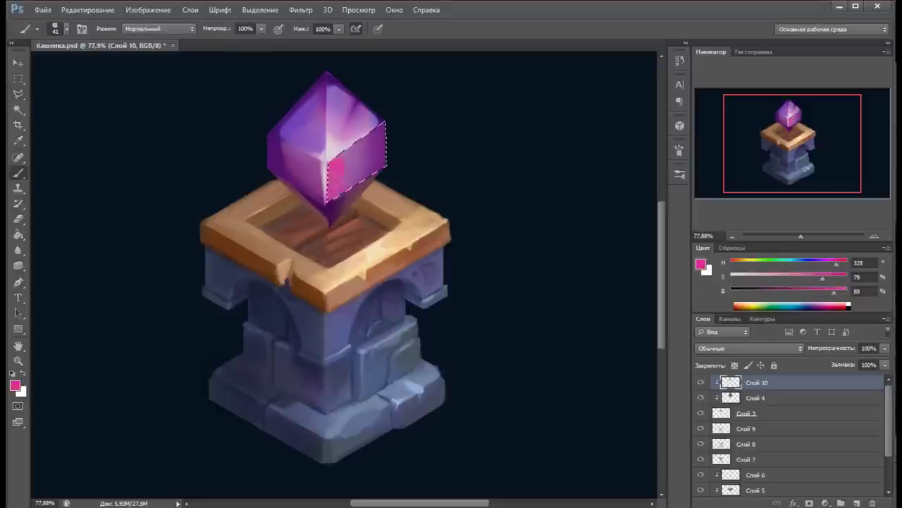
alt+click(356, 151)
click(67, 28)
drag(338, 159, 373, 176)
alt+click(353, 158)
key(ctrl+d)
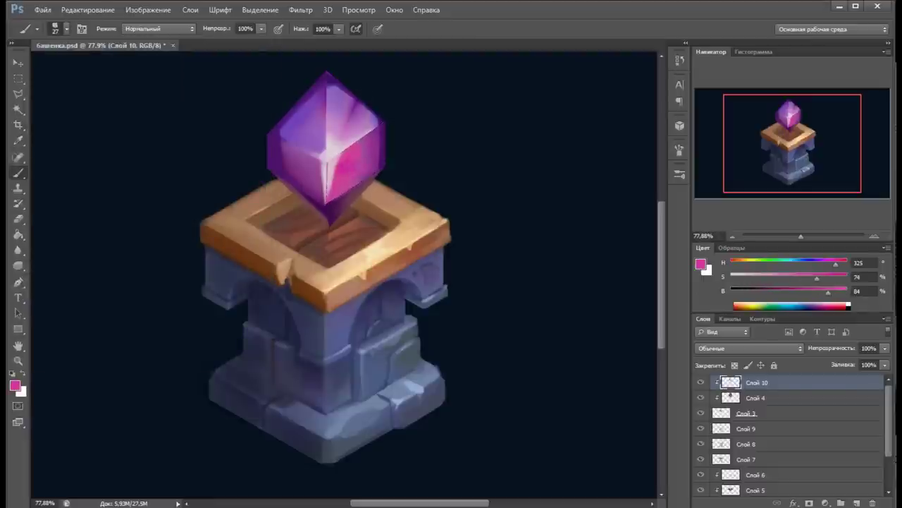
Step: Sample crystal colours and add pale pinkish-grey strokes on the upper-left face
alt+click(378, 113)
scroll(345, 288, down, 1)
alt+click(335, 176)
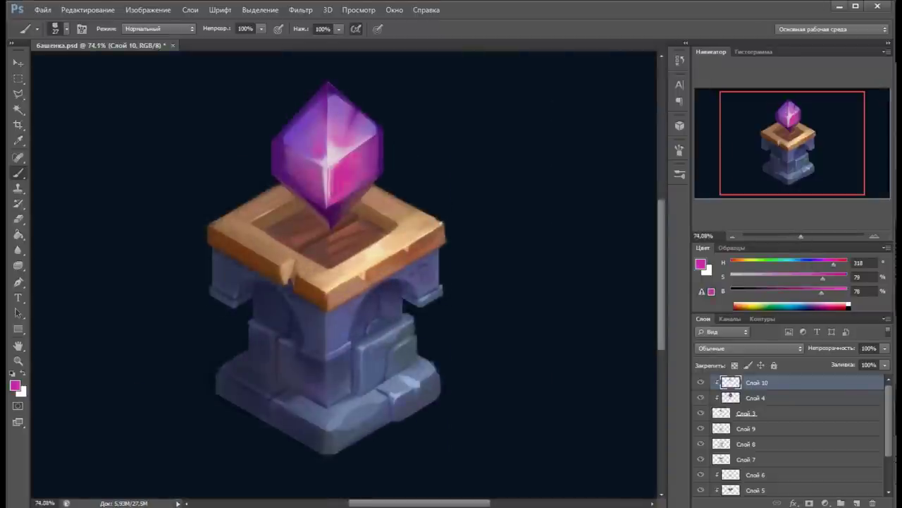
alt+click(285, 102)
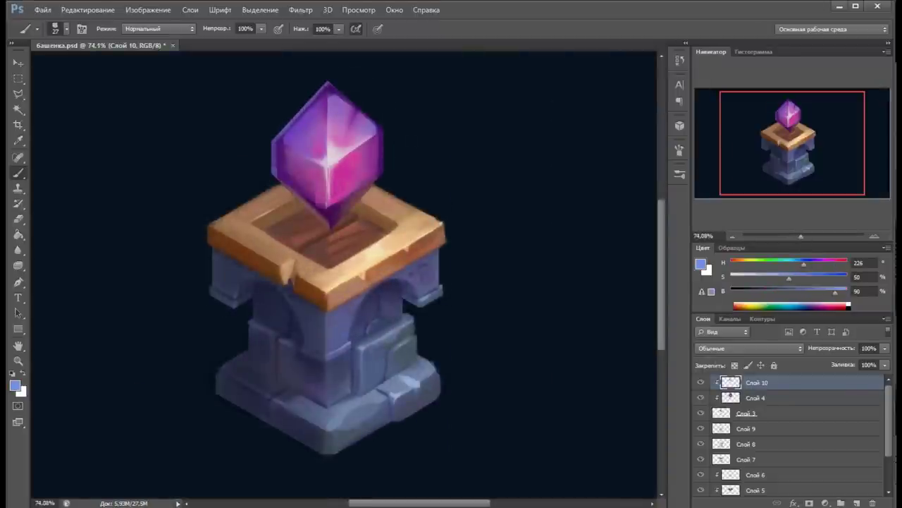
alt+click(333, 123)
mouse_move(330, 141)
mouse_down()
mouse_move(356, 90)
mouse_move(381, 130)
mouse_up()
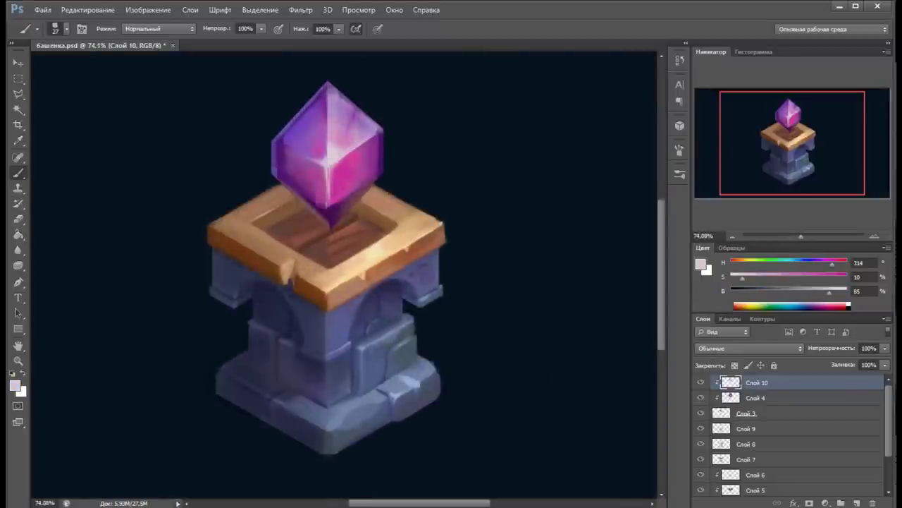
Step: Add Слой 11 clipped to the crystal in Soft Light mode, with a 139 brush and magenta
key(ctrl+z)
key(ctrl+z)
click(856, 502)
alt+click(776, 390)
click(66, 28)
double_click(192, 314)
alt+click(367, 162)
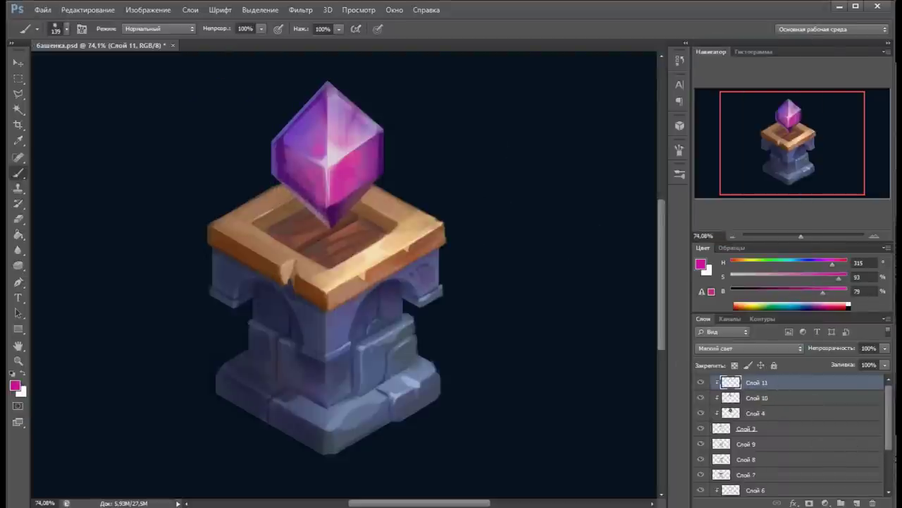
Step: Wash the crystal with saturated magenta and darken its upper faces with dark purple
drag(328, 177, 345, 92)
alt+click(331, 162)
drag(318, 176, 352, 80)
alt+click(394, 169)
alt+click(324, 204)
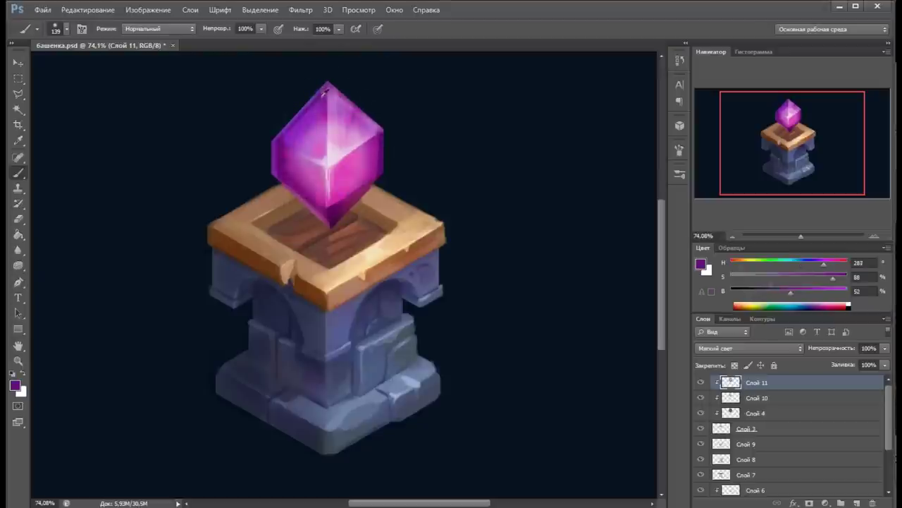
drag(303, 127, 359, 91)
Step: Add unclipped glow layer Слой 13 below Слой 3 and paint a soft pink glow with a 504 brush
click(857, 502)
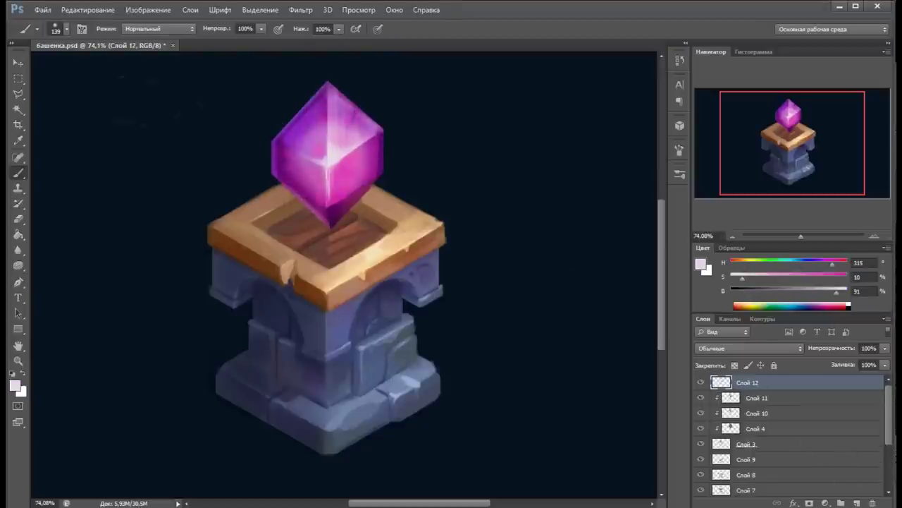
right_click(348, 134)
key(Escape)
right_click(339, 134)
key(Escape)
key(ctrl+shift+alt+n)
drag(757, 443, 754, 467)
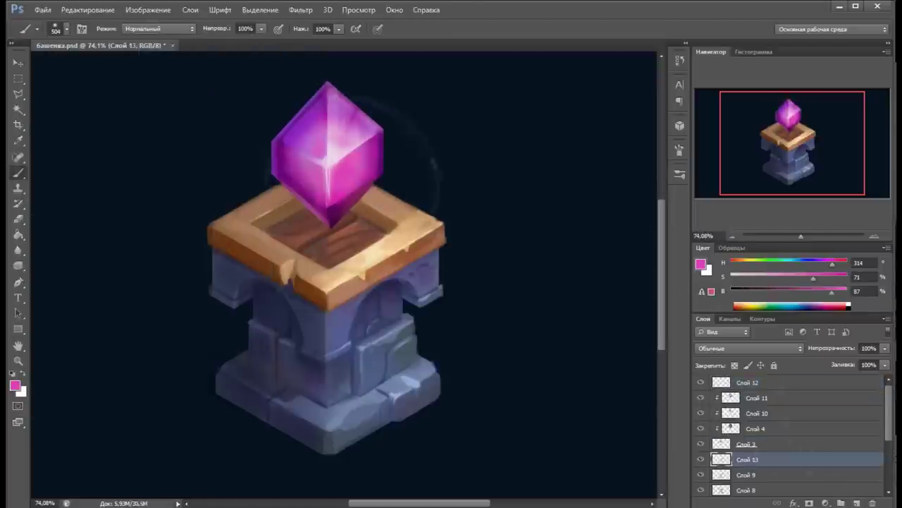
click(328, 141)
drag(801, 236, 800, 236)
Step: Clip Слой 12 to the crystal, set it to Color blending, and shift the tint toward purple
alt+click(760, 387)
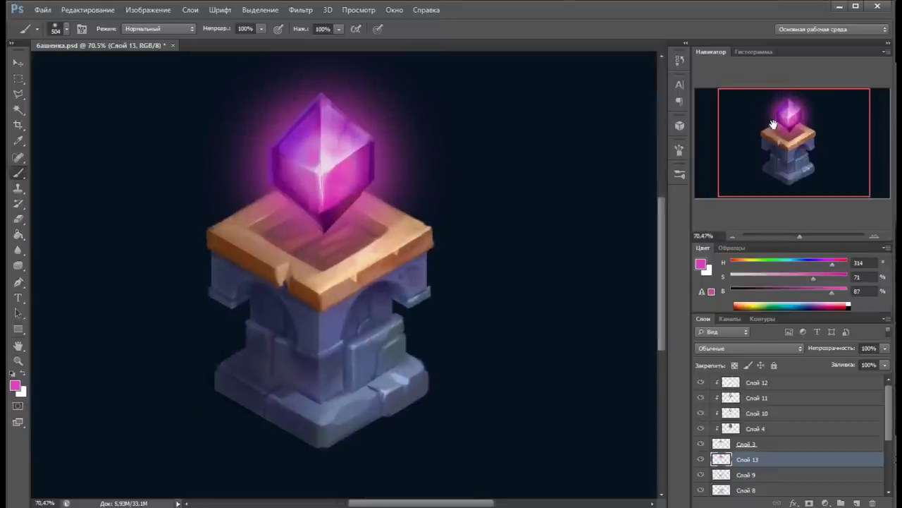
click(762, 384)
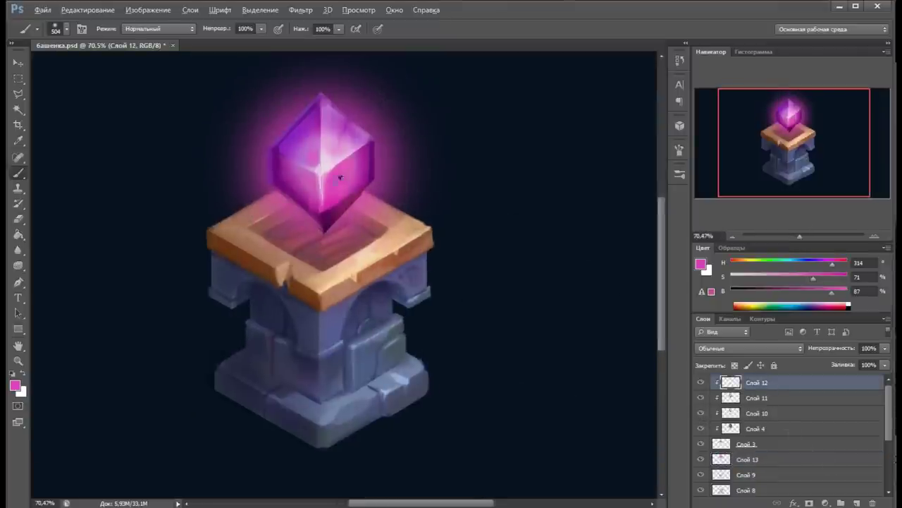
click(749, 347)
click(747, 338)
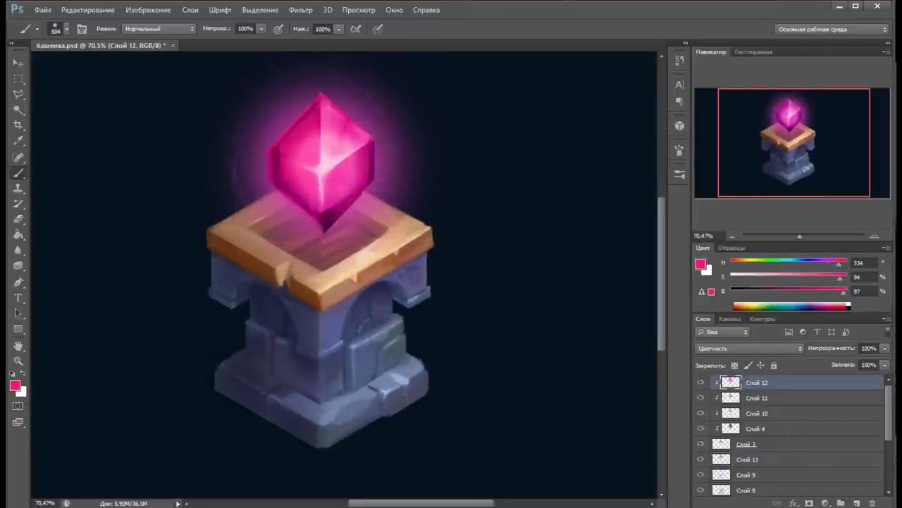
drag(839, 266, 823, 268)
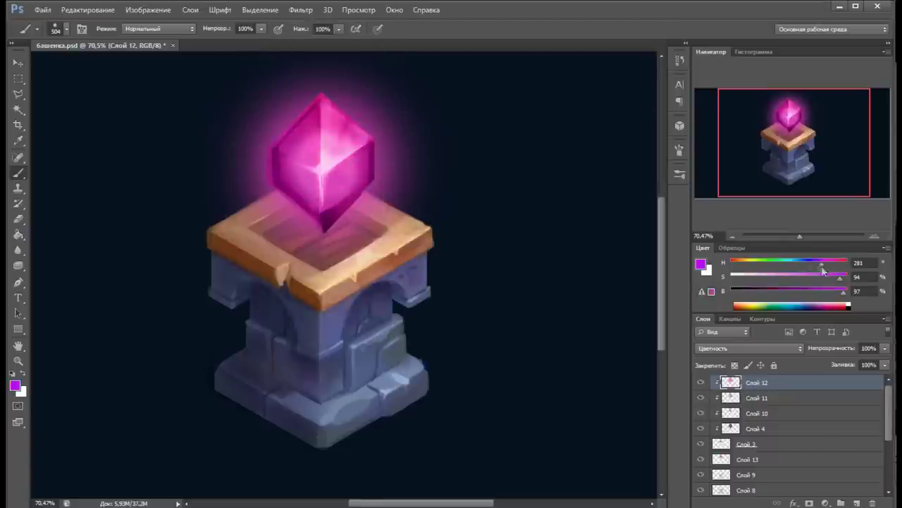
drag(800, 235, 803, 235)
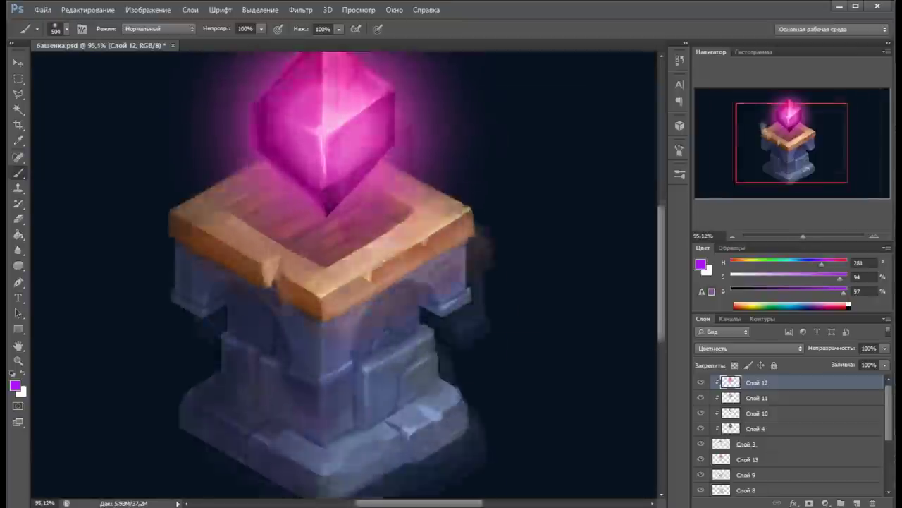
Step: Add new layer Слой 14 and set the brush size to 8
click(842, 502)
click(60, 28)
click(79, 352)
key(Return)
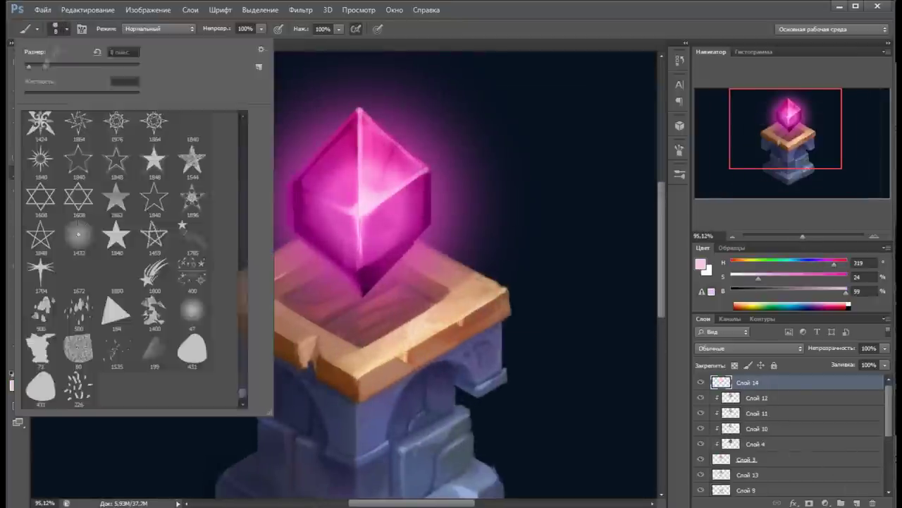
Step: Paint pink strokes on the upper-right facet and a dark magenta edge on the crystal's left side at brush size 13
mouse_move(384, 134)
mouse_down()
mouse_move(408, 177)
mouse_move(387, 169)
mouse_up()
click(66, 28)
key(Return)
alt+click(310, 212)
drag(317, 151, 302, 184)
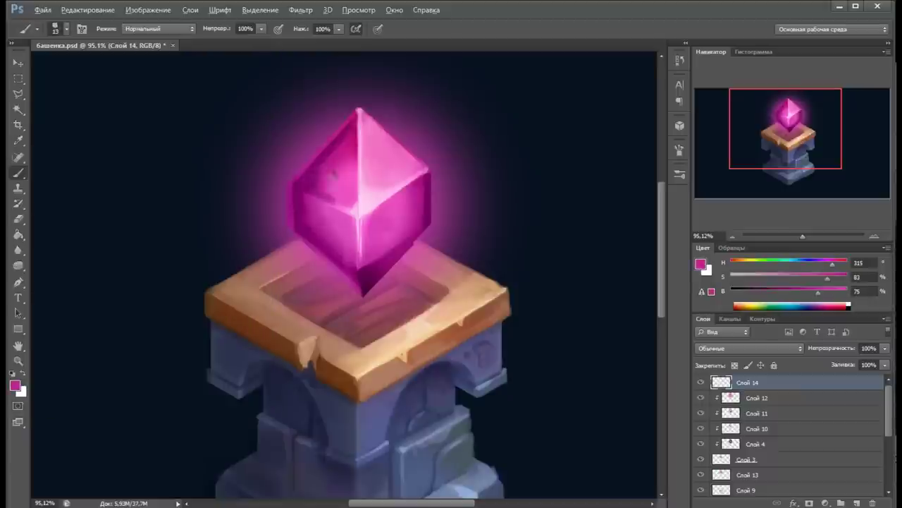
Step: Softly lighten the crystal's centre with a lighter pink at brush size 22
alt+click(313, 189)
alt+click(337, 157)
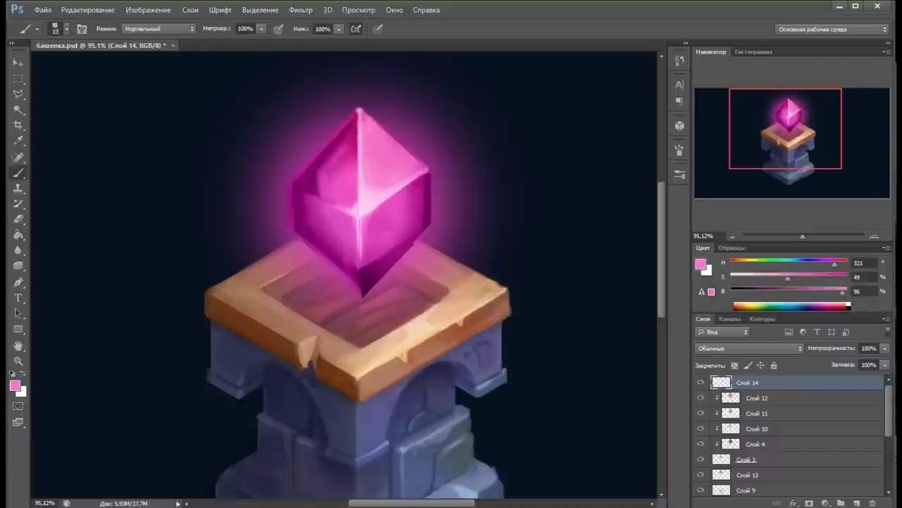
alt+click(305, 183)
click(66, 28)
text(22)
key(Return)
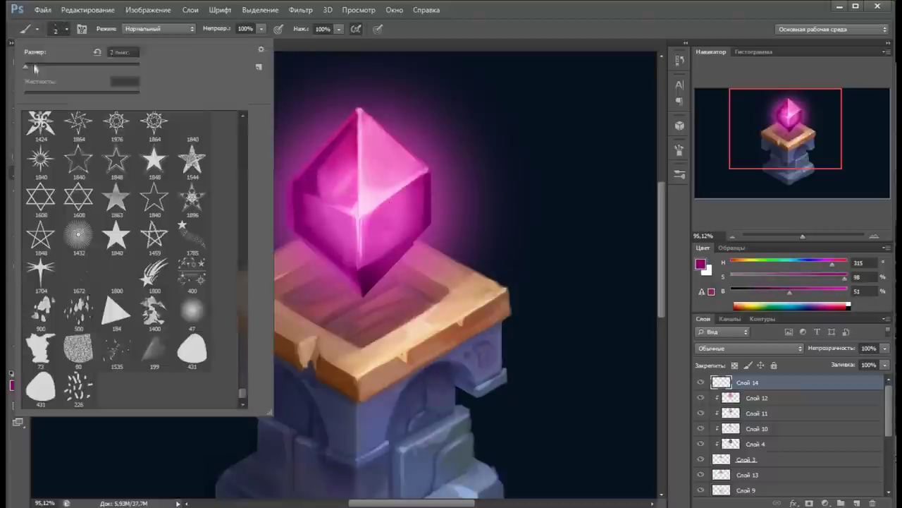
alt+click(372, 202)
drag(356, 194, 361, 236)
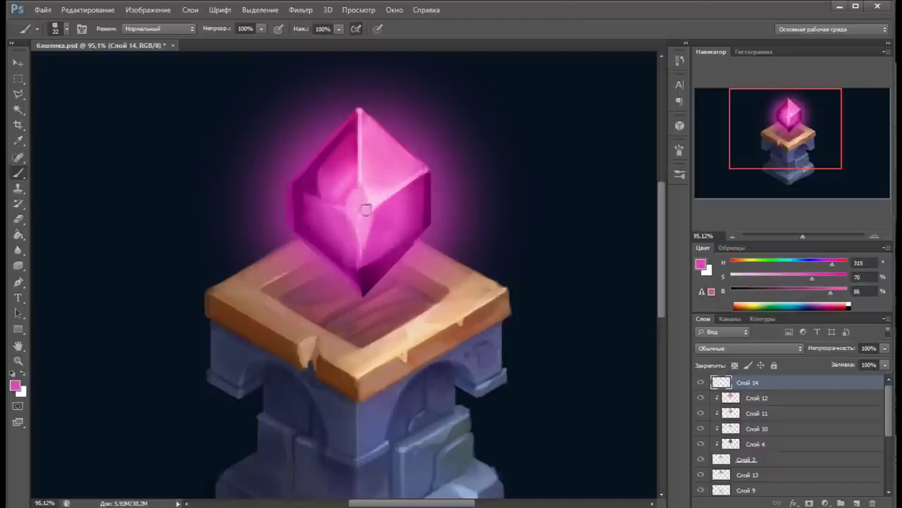
Step: Sample saturated and deep magentas from the crystal and reduce the brush to size 9
alt+click(343, 201)
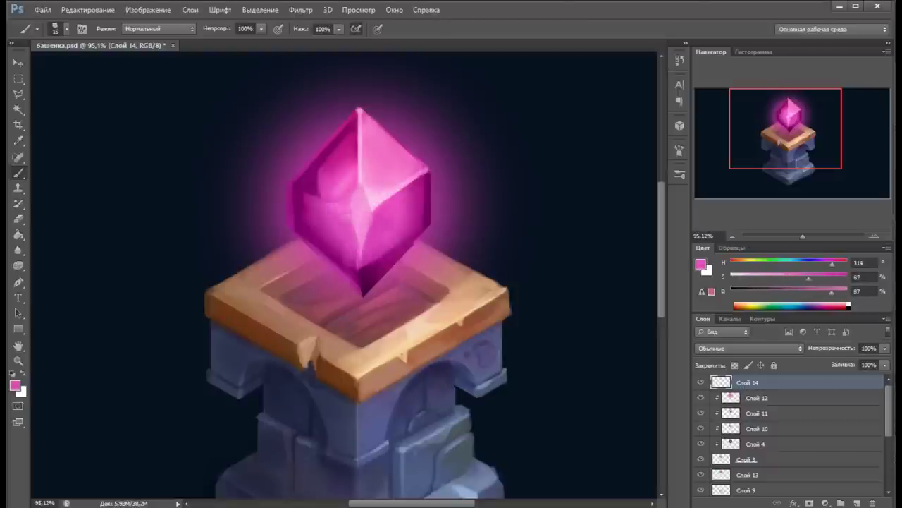
alt+click(387, 247)
alt+click(387, 246)
alt+click(416, 226)
alt+click(426, 220)
alt+click(366, 271)
click(66, 28)
drag(46, 70, 30, 71)
alt+click(331, 204)
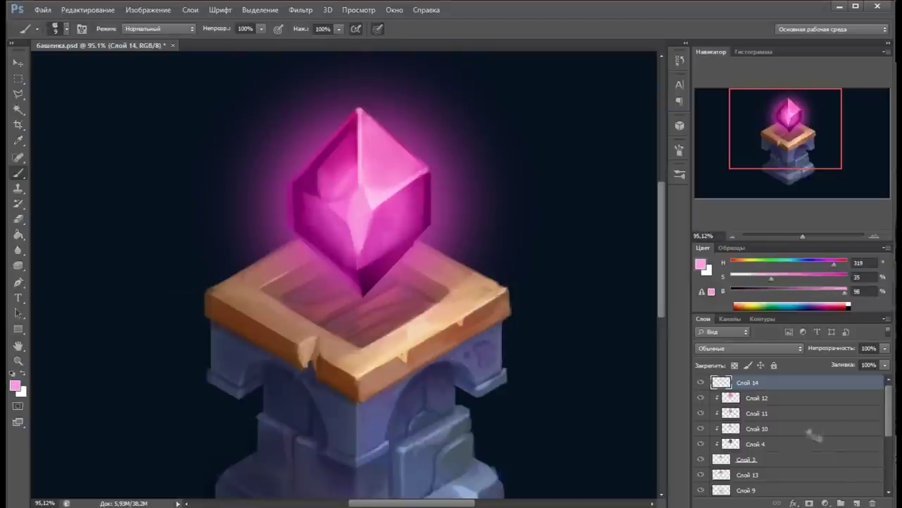
Step: Add a new layer above Слой 14 and try a stroke on the crystal's right face, undoing it
key(ctrl+shift+alt+n)
alt+click(360, 183)
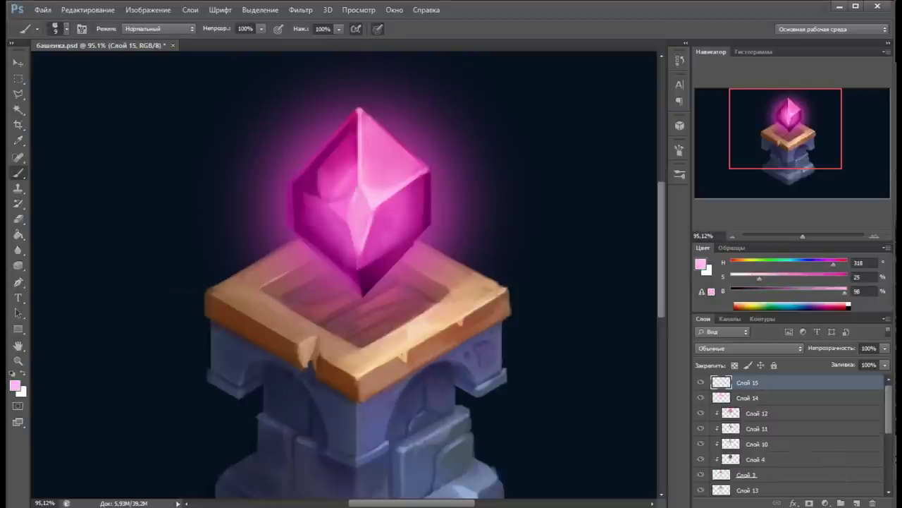
alt+click(374, 246)
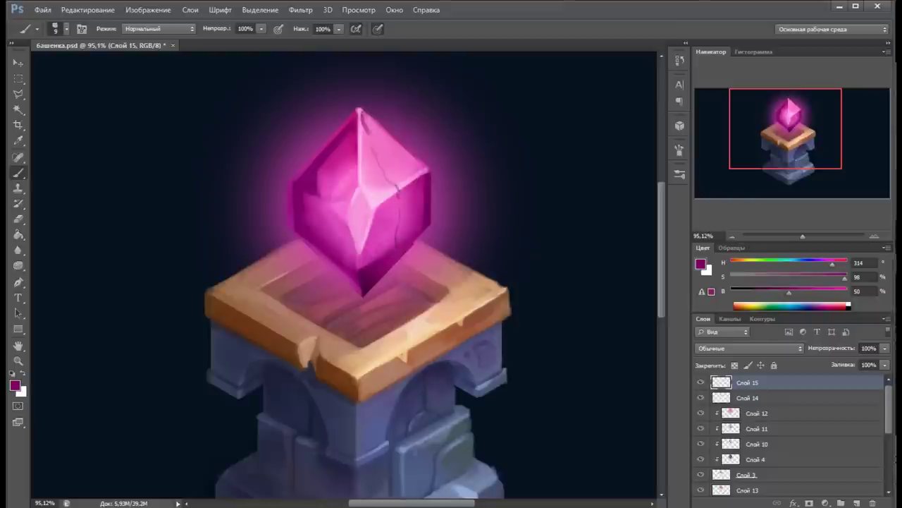
alt+click(388, 192)
drag(384, 170, 409, 184)
alt+click(374, 261)
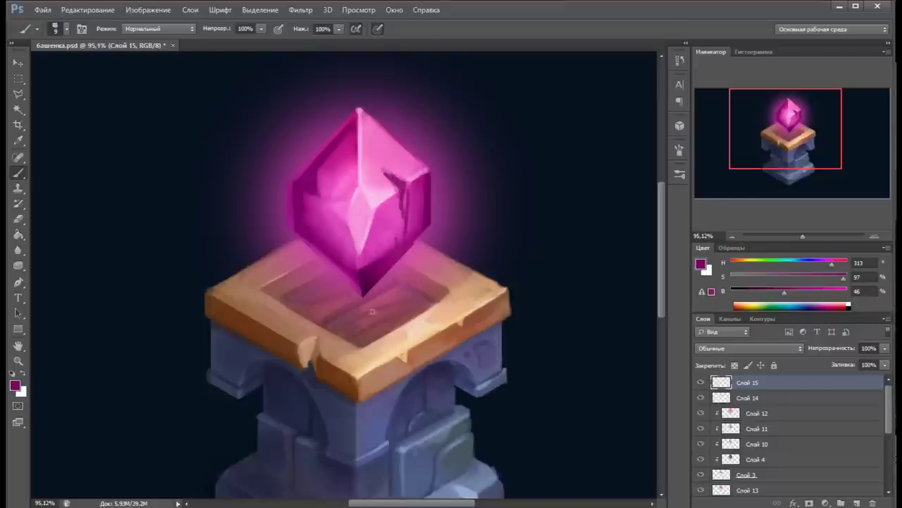
key(ctrl+z)
Step: Sample light pink and dark magenta from the crystal and zoom out to view the whole tower
alt+click(373, 200)
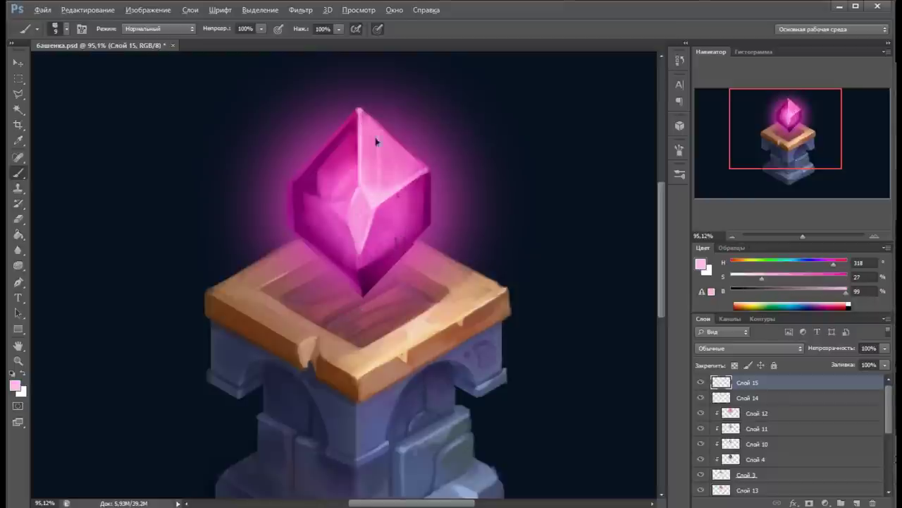
alt+click(364, 266)
alt+click(369, 270)
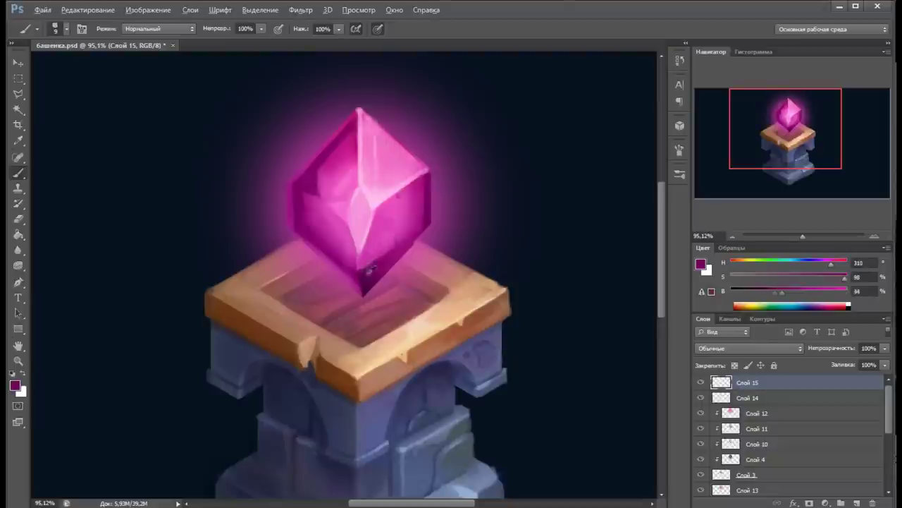
alt+click(357, 209)
alt+click(317, 185)
click(66, 29)
alt+click(300, 194)
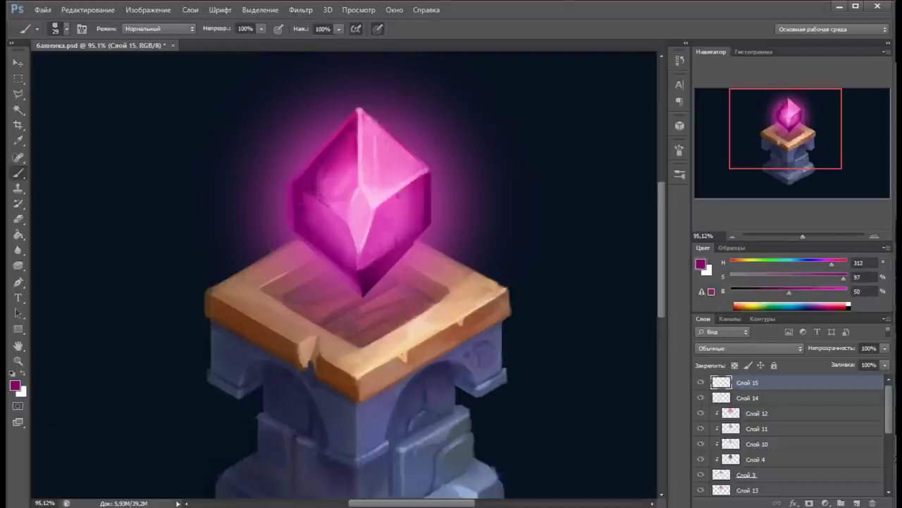
drag(802, 237, 800, 237)
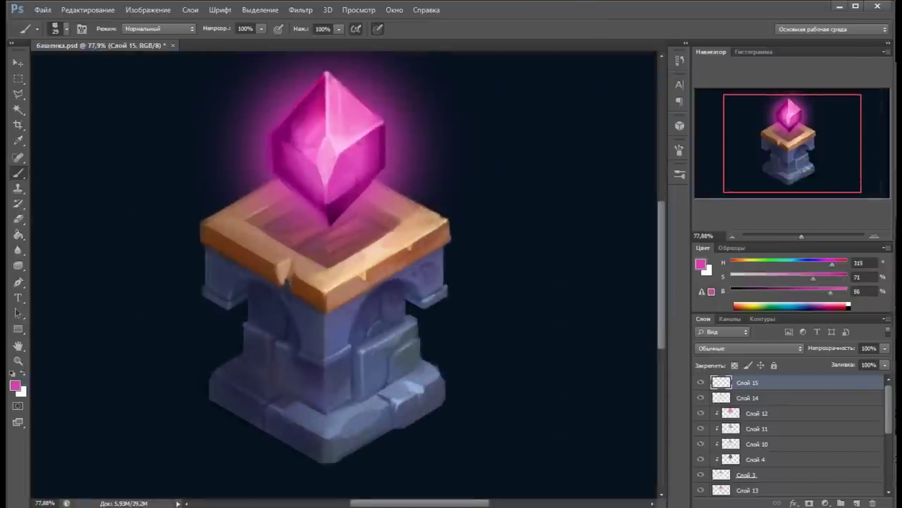
Step: Paint light pink highlights on the crystal's upper-right facet at brush size 24
click(67, 28)
drag(131, 82, 119, 82)
key(Return)
alt+click(345, 136)
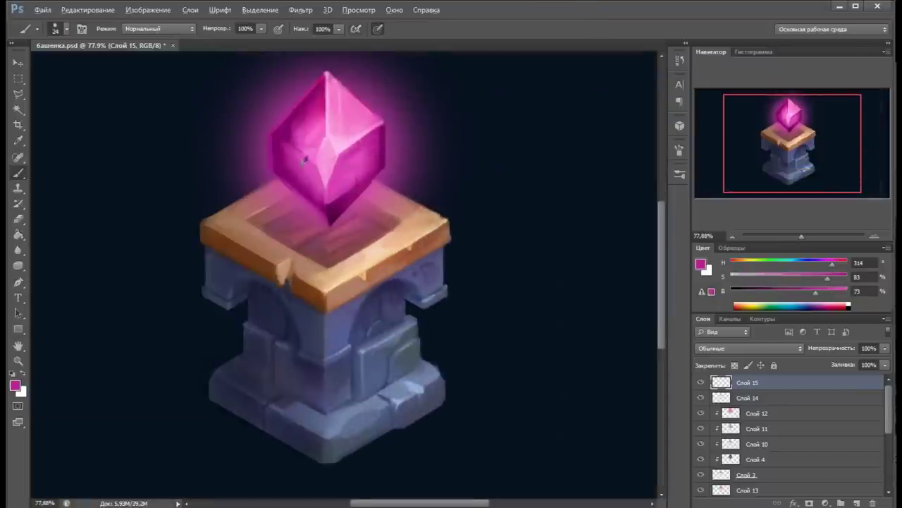
drag(330, 80, 352, 133)
Step: Sample more crystal pinks and magentas, then try light strokes on the right face and undo them
alt+click(344, 222)
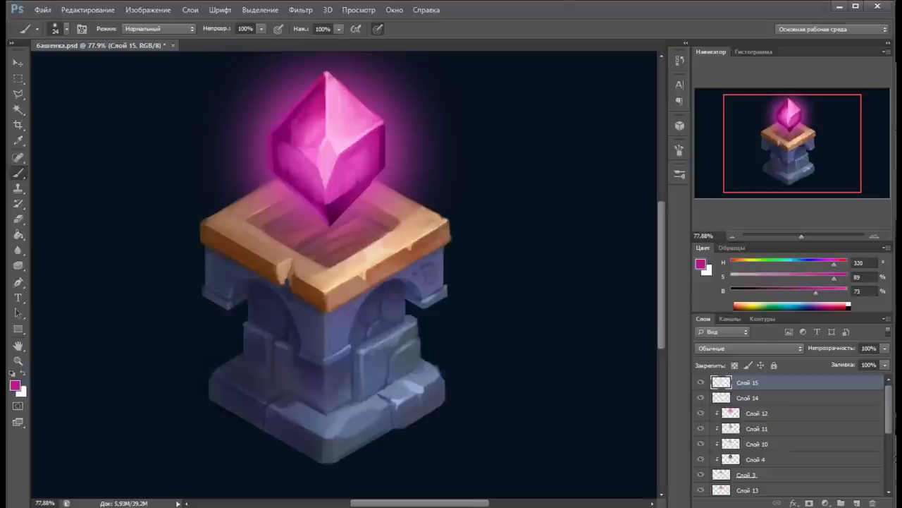
alt+click(304, 117)
alt+click(349, 106)
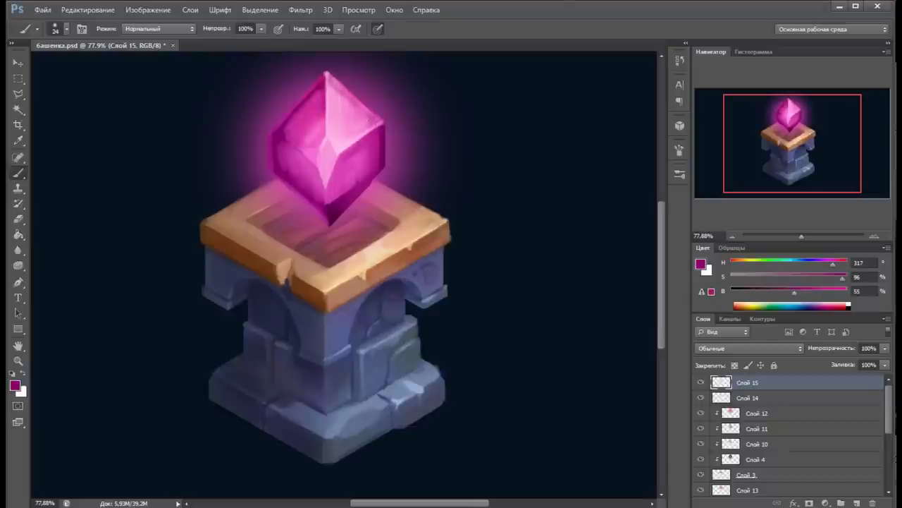
alt+click(331, 152)
alt+click(297, 156)
alt+click(330, 211)
alt+click(366, 150)
mouse_move(373, 134)
mouse_down()
mouse_move(338, 169)
mouse_move(338, 194)
mouse_up()
key(ctrl+z)
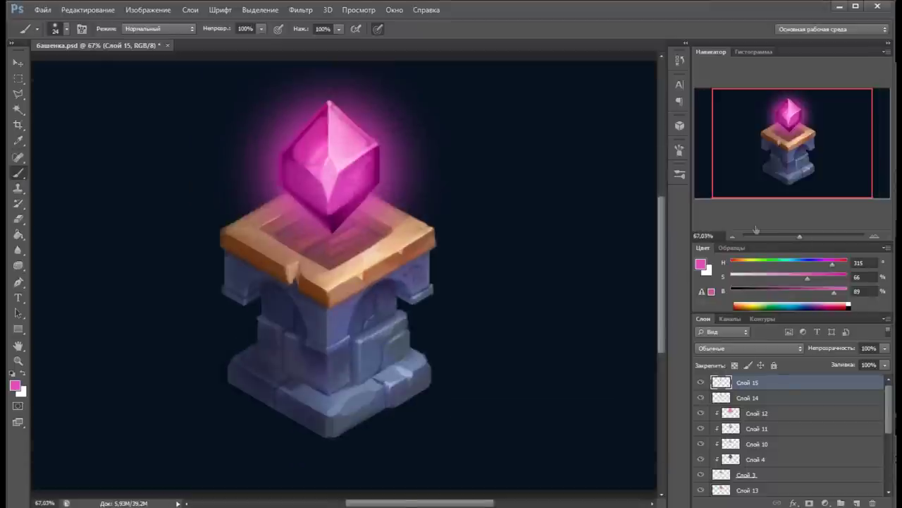
Step: Toggle Слой 14 and Слой 15 visibility to compare the crystal versions, then delete Слой 15
click(701, 382)
click(700, 398)
click(701, 382)
click(701, 382)
click(701, 382)
click(700, 382)
click(701, 382)
click(701, 382)
click(701, 382)
click(701, 382)
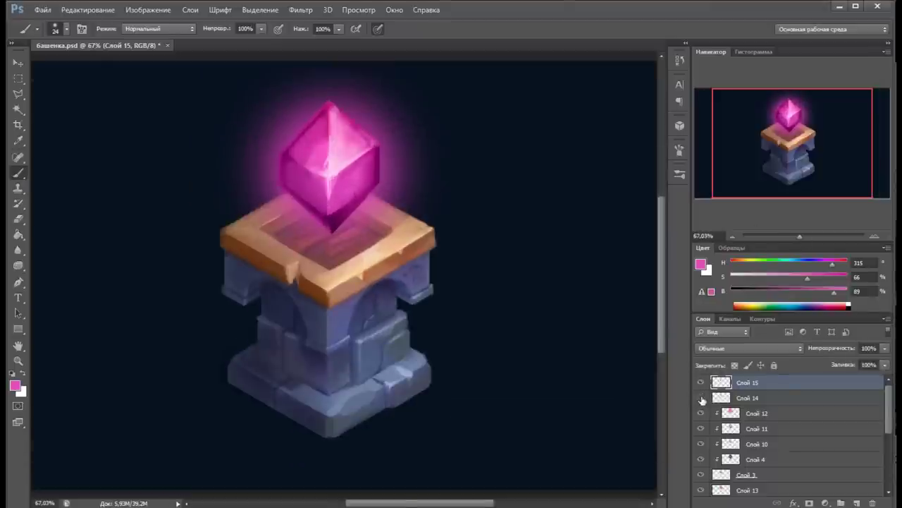
click(701, 382)
click(701, 382)
key(Delete)
Step: Paint a dark purple shadow under the crystal on the top slab with a much larger brush
drag(800, 235, 799, 236)
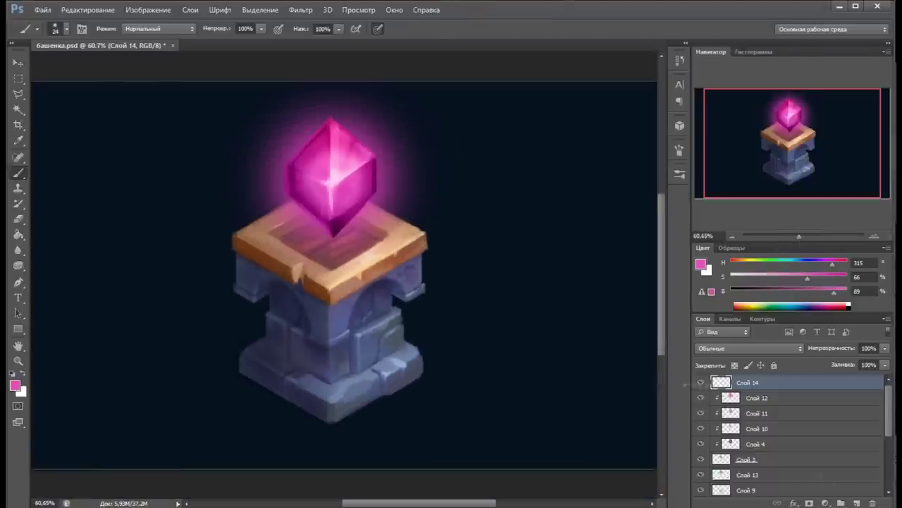
alt+click(349, 151)
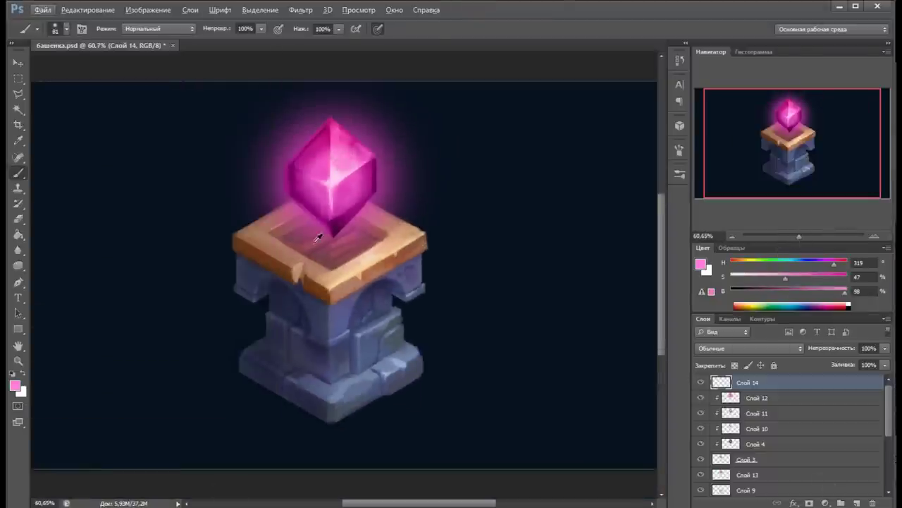
alt+click(333, 185)
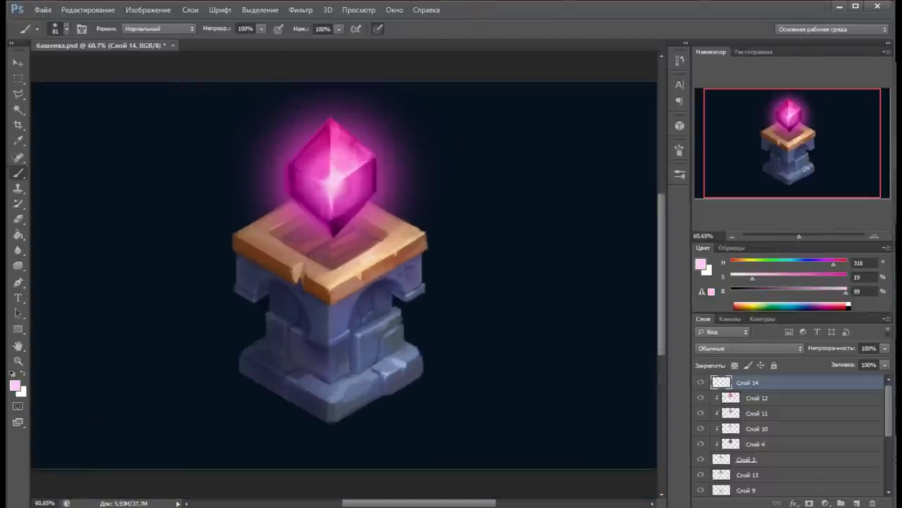
alt+click(330, 234)
drag(319, 243, 344, 240)
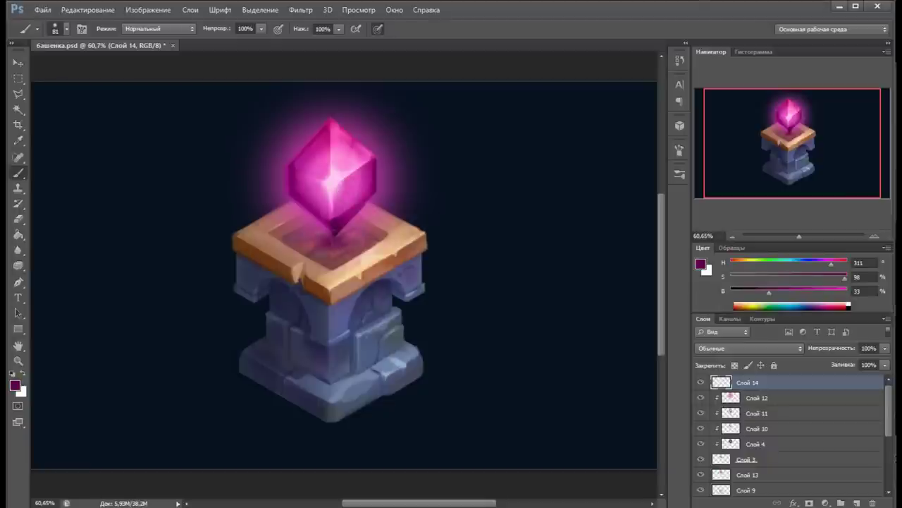
Step: Add a new Overlay-blended layer above Слой 14 and sample colours from the crystal
key(ctrl+shift+alt+n)
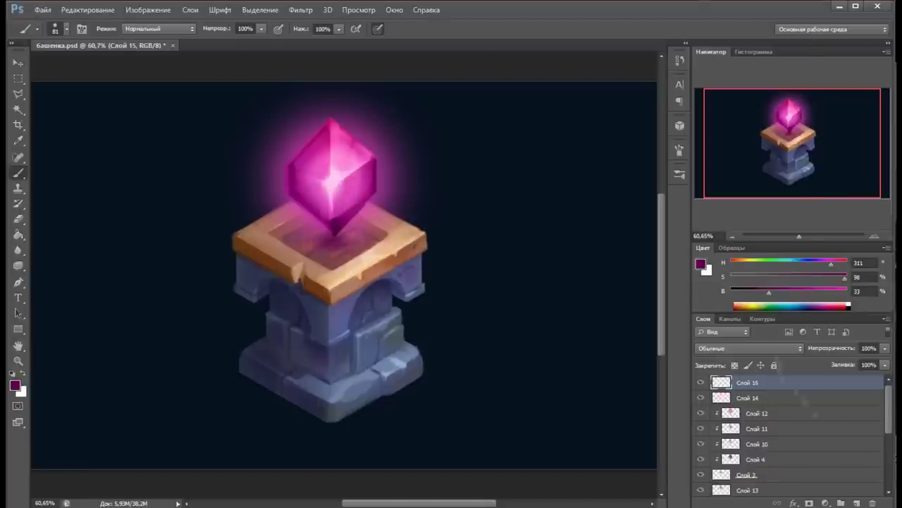
key(shift+alt+o)
alt+click(355, 270)
alt+click(338, 161)
alt+click(333, 176)
alt+click(345, 159)
alt+click(377, 162)
Step: Brush dark navy over the stone pillar's arches and the lower blocks of the base
alt+click(311, 188)
alt+click(333, 216)
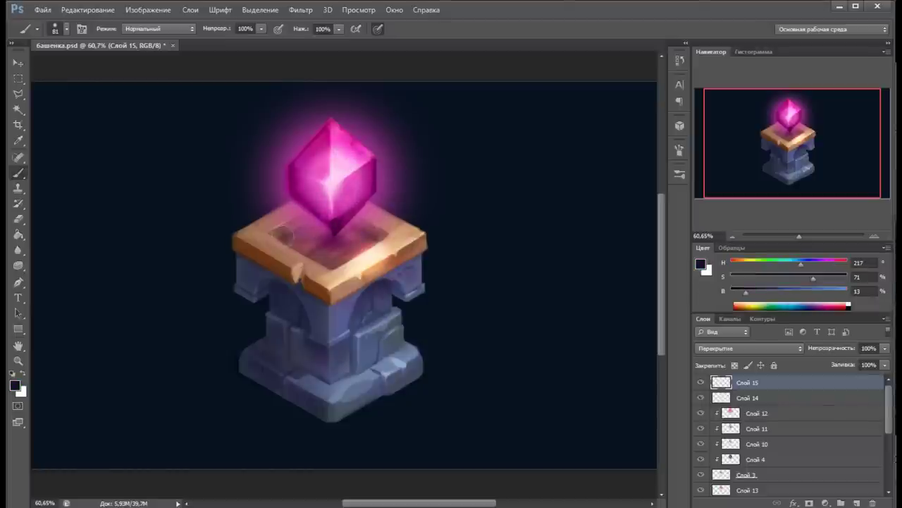
drag(331, 384, 388, 303)
mouse_move(406, 346)
mouse_down()
mouse_move(356, 374)
mouse_move(272, 296)
mouse_up()
scroll(331, 183, up, 5)
Step: With a small brush, paint highlights along the crystal's top-left edge and right corner
right_click(282, 113)
key(Return)
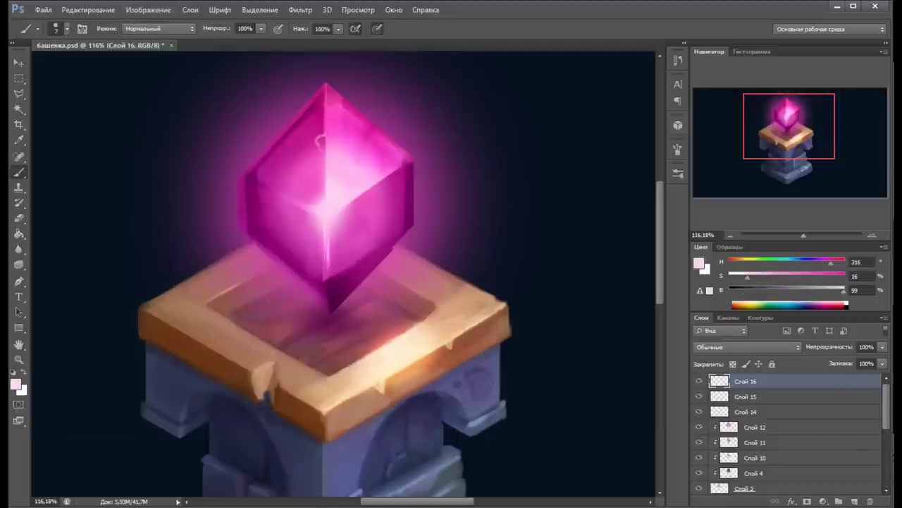
drag(321, 137, 322, 139)
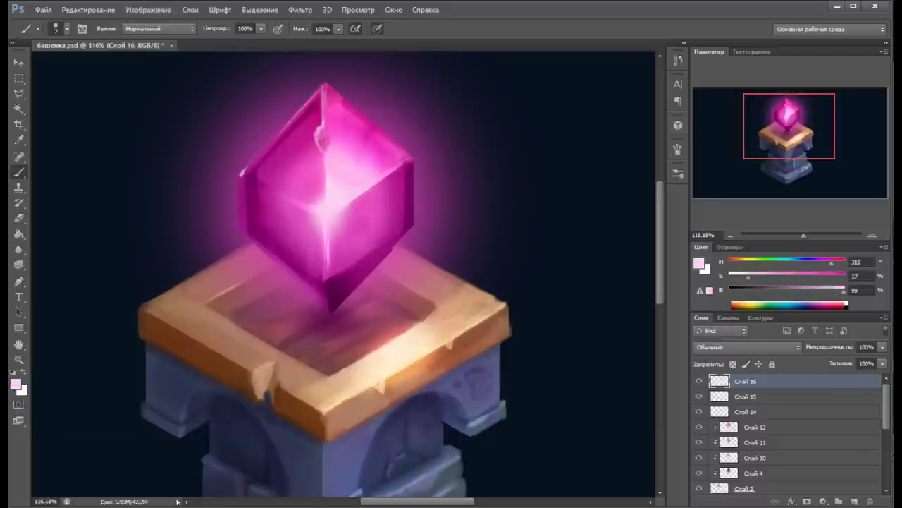
drag(397, 147, 405, 156)
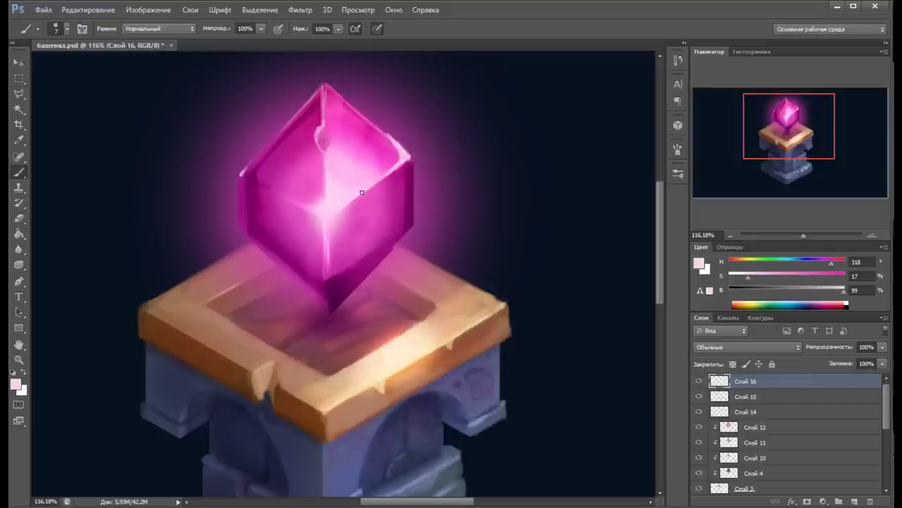
Step: Sample several crystal pinks and enlarge the brush to size 26
alt+click(402, 153)
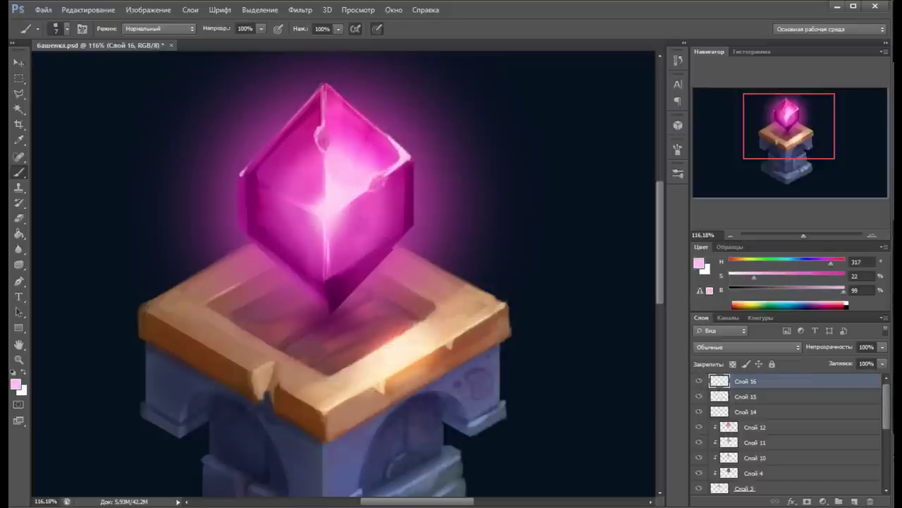
alt+click(378, 197)
alt+click(355, 203)
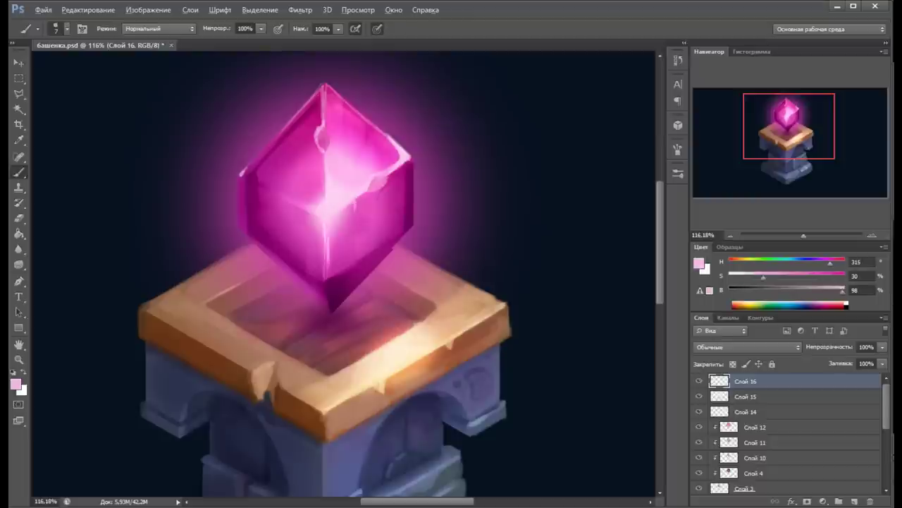
alt+click(244, 172)
alt+click(251, 171)
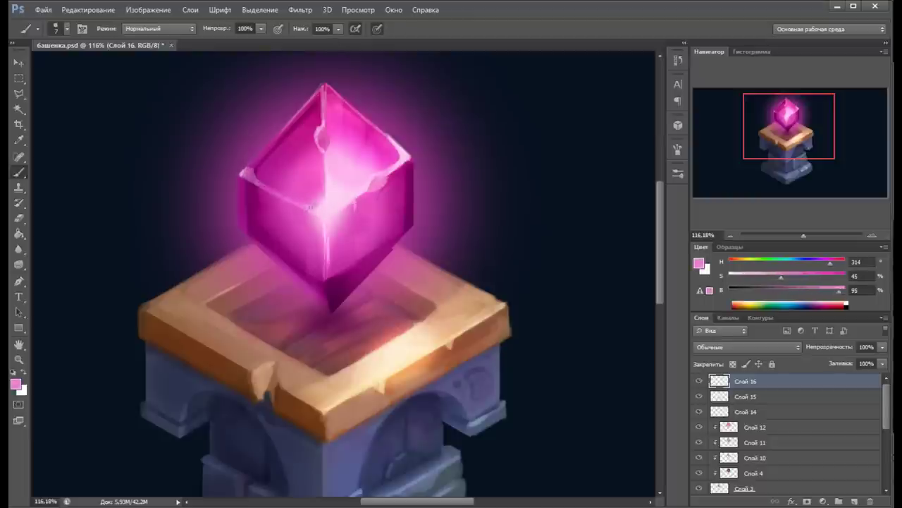
click(57, 28)
text(26 пикс.)
key(Return)
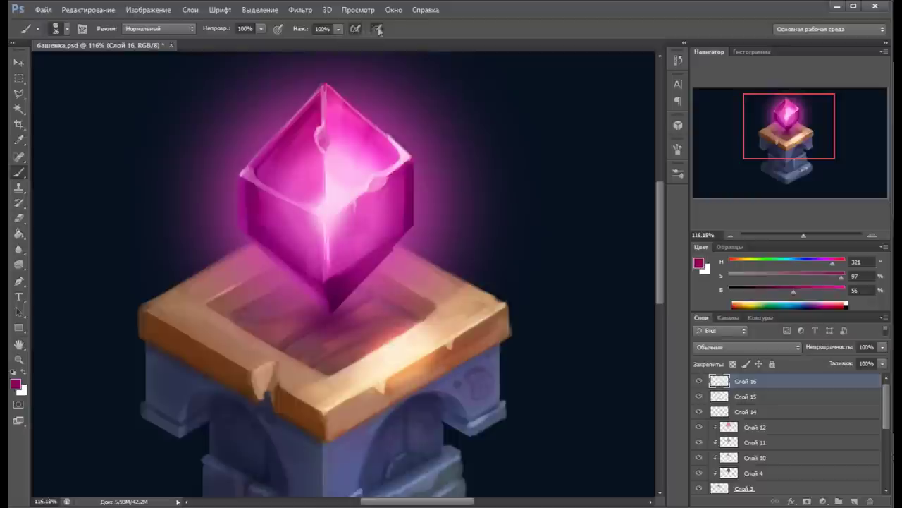
Step: Paint a darker magenta stroke down the middle of the crystal
alt+click(296, 152)
alt+click(295, 141)
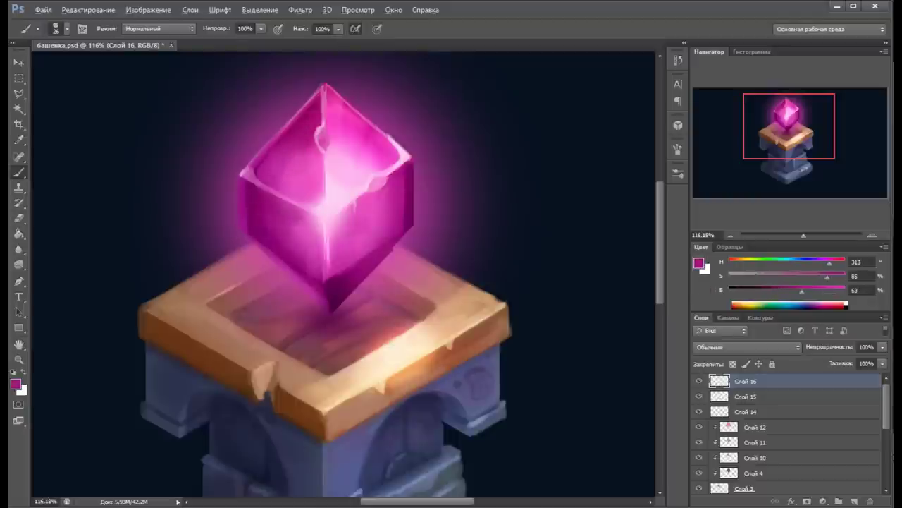
alt+click(368, 200)
alt+click(348, 209)
drag(348, 212, 344, 242)
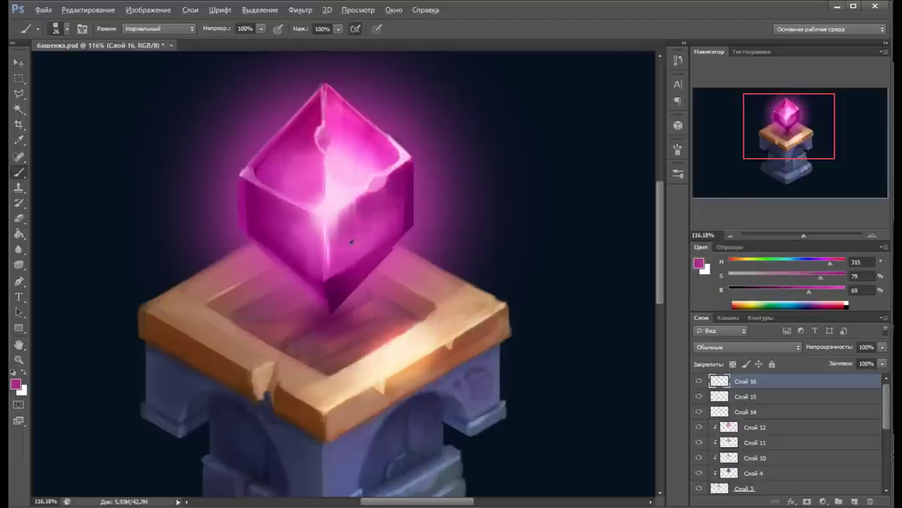
Step: Paint a bright light pink highlight along the crystal edge at brush size 11
alt+click(331, 211)
click(67, 28)
drag(43, 67, 31, 68)
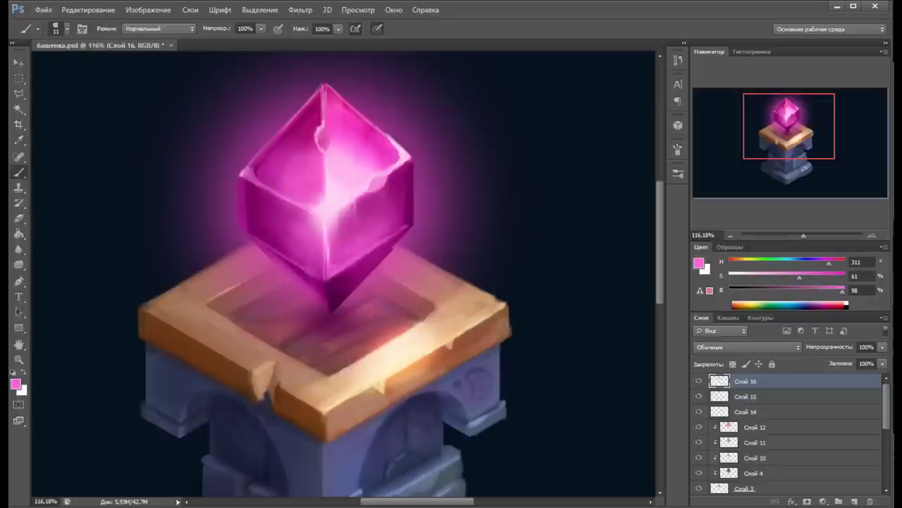
alt+click(330, 300)
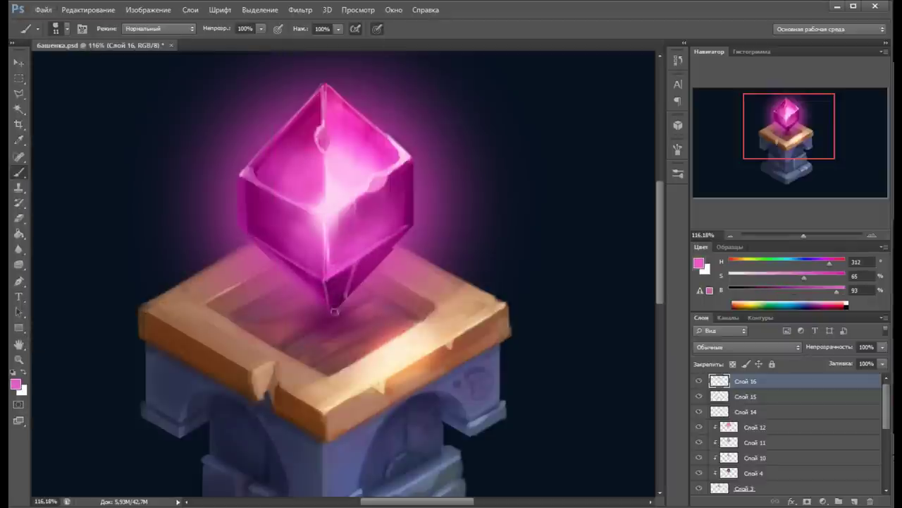
alt+click(330, 289)
alt+click(360, 248)
drag(359, 250, 355, 208)
Step: Try paler and more saturated pinks, checking the whole image before zooming back onto the crystal
alt+click(407, 221)
alt+click(331, 276)
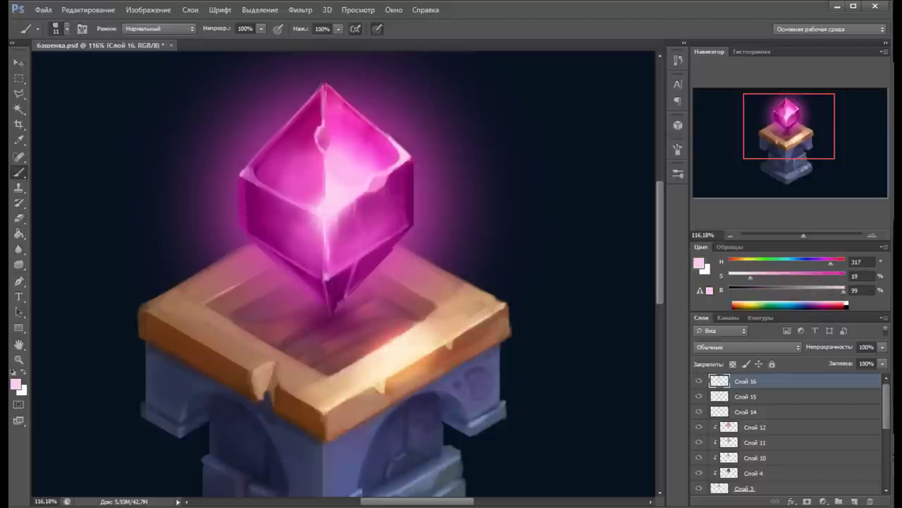
alt+click(336, 216)
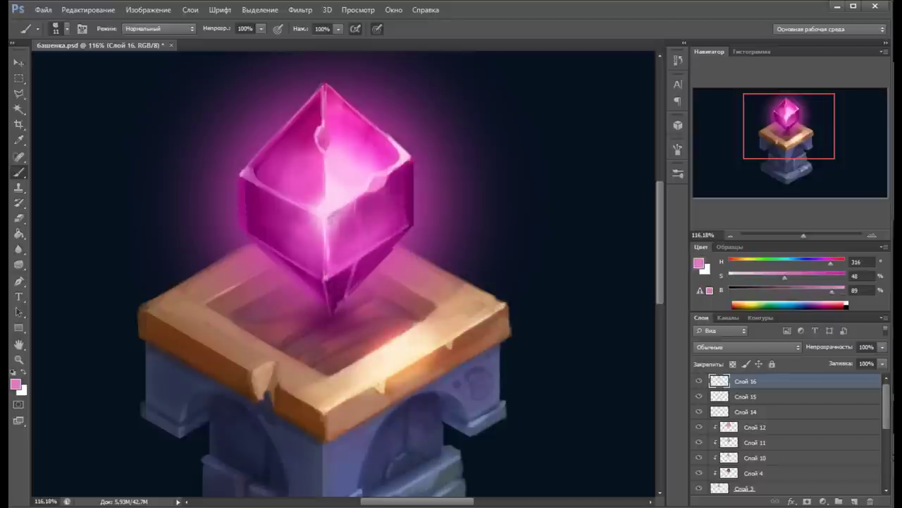
key(ctrl+0)
key(ctrl+1)
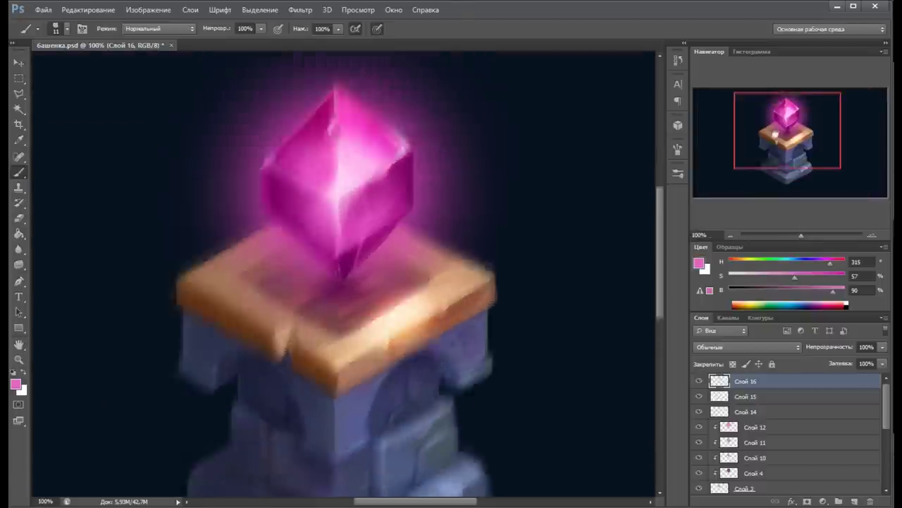
Step: Select the crystal's outline with the Polygonal Lasso
key(l)
click(329, 305)
click(402, 227)
double_click(323, 107)
Step: Paint blue over the crystal on a new layer and set its blend mode to Soft Light
key(ctrl+shift+alt+n)
key(b)
right_click(245, 362)
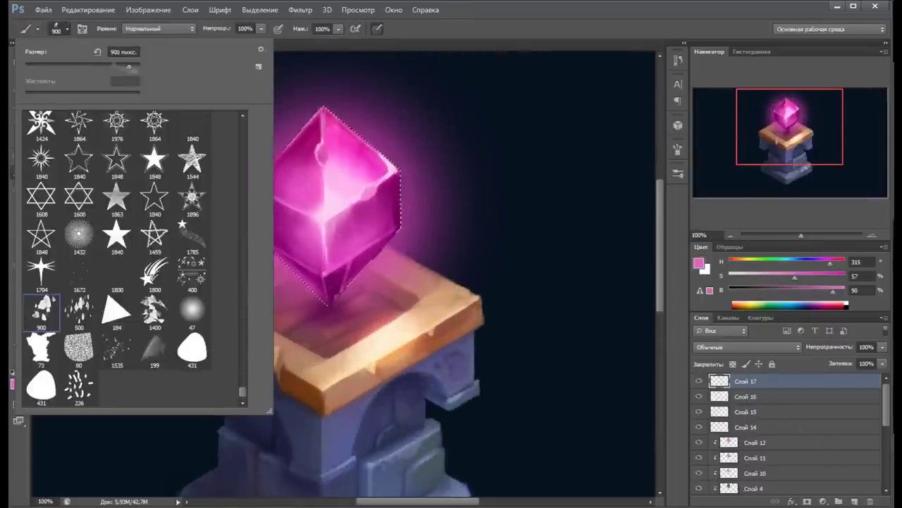
key(Escape)
drag(310, 141, 261, 212)
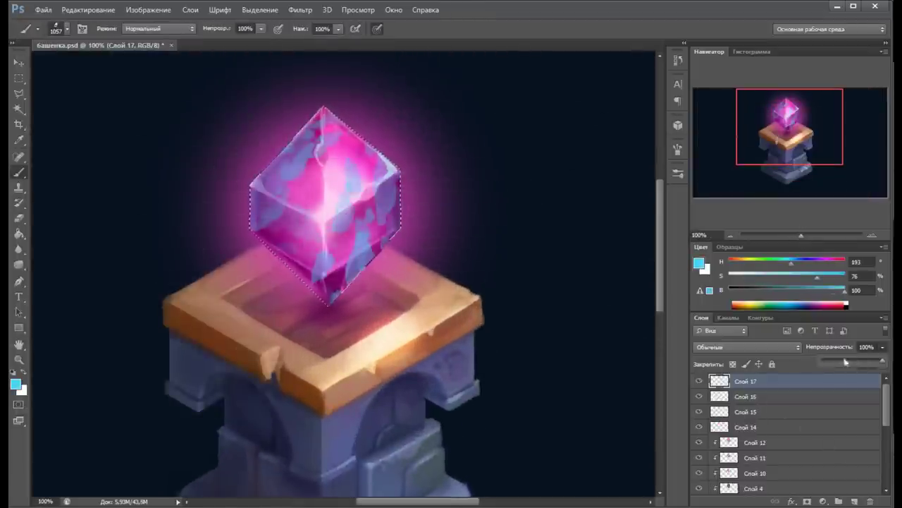
click(747, 347)
click(748, 196)
Step: Sample pink, blue and dark purple tones and choose a 73 px brush tip
alt+click(328, 211)
alt+click(346, 186)
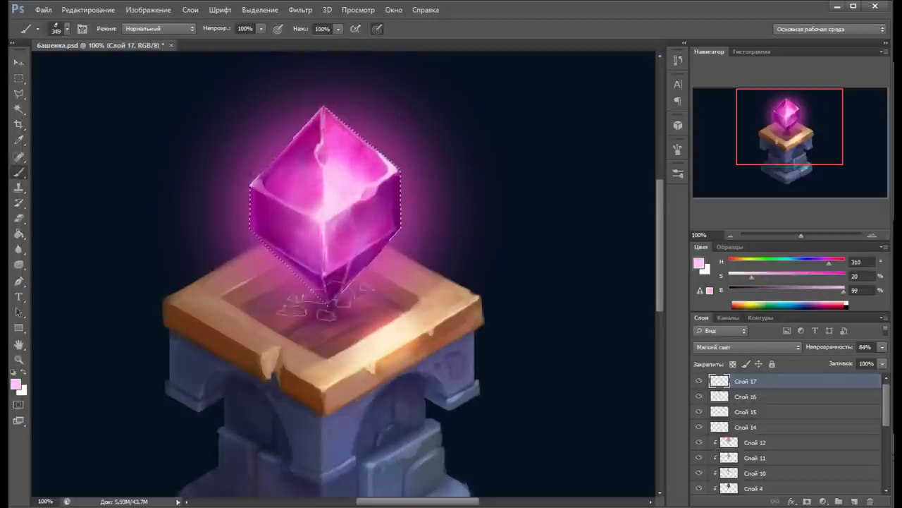
alt+click(243, 234)
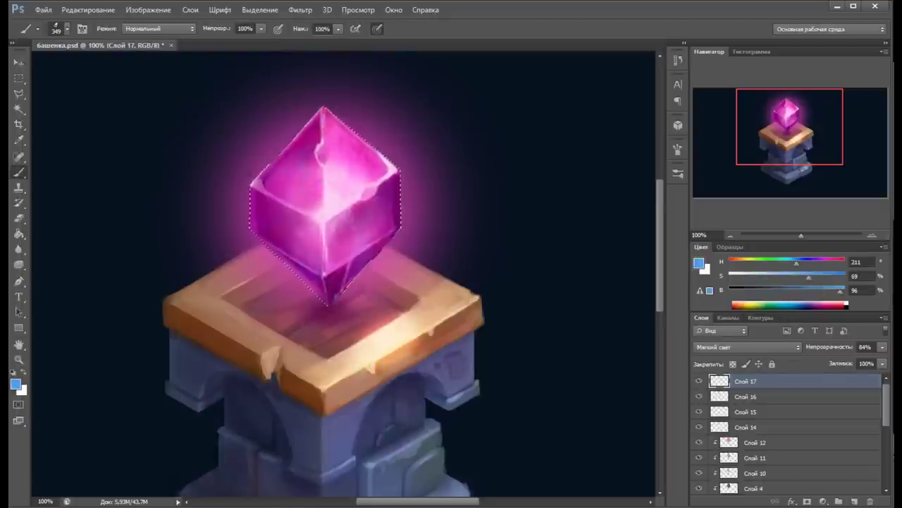
alt+click(325, 247)
click(66, 29)
alt+click(332, 183)
click(66, 29)
double_click(41, 345)
key(ctrl+shift+alt+n)
Step: Paint pale strokes on the crystal and set the brush size to 20 px
drag(332, 169, 363, 177)
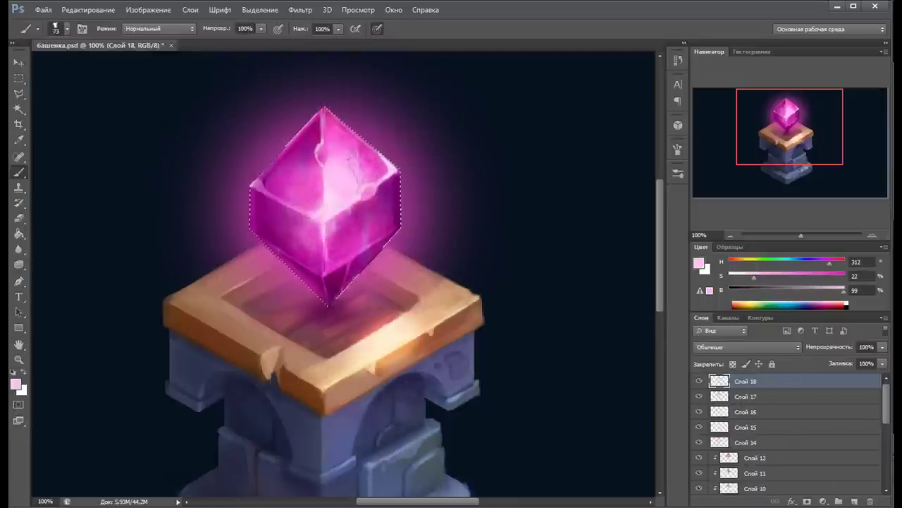
click(66, 29)
key(Return)
right_click(334, 261)
text(20 пикс.)
key(Return)
alt+click(335, 261)
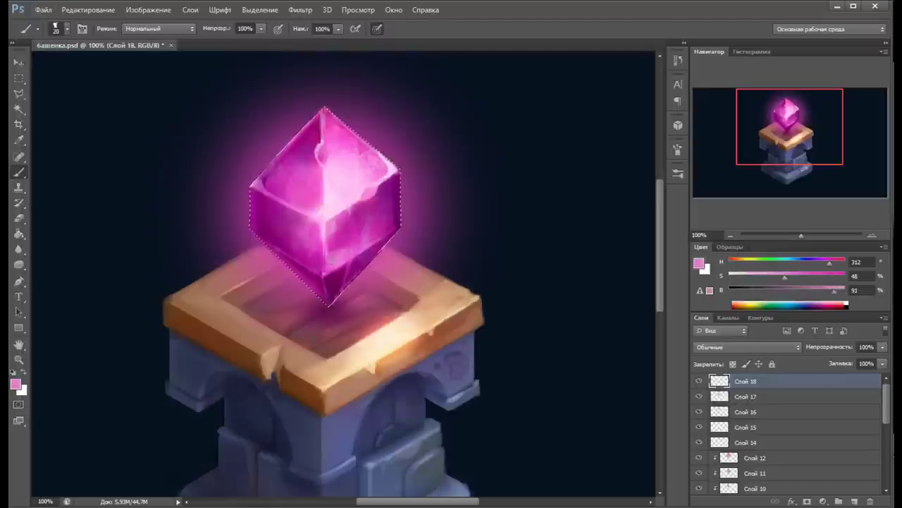
Step: Shade the crystal faces with sampled light pinks and dark magentas, then reduce the brush to 10 px
alt+click(326, 266)
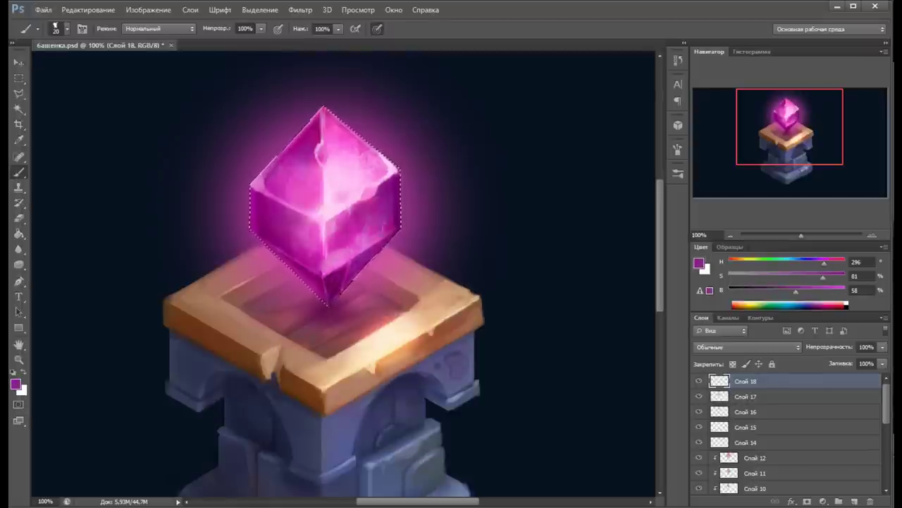
alt+click(280, 192)
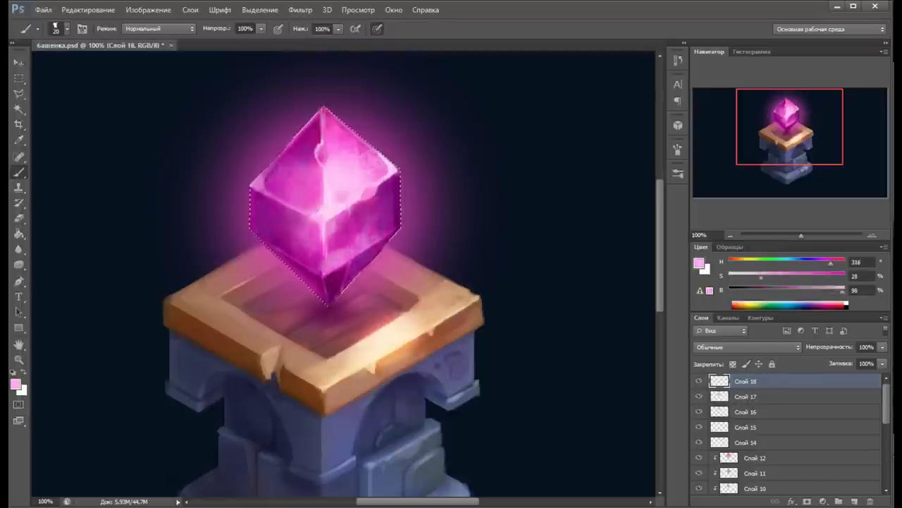
alt+click(292, 187)
alt+click(304, 184)
alt+click(299, 184)
alt+click(305, 193)
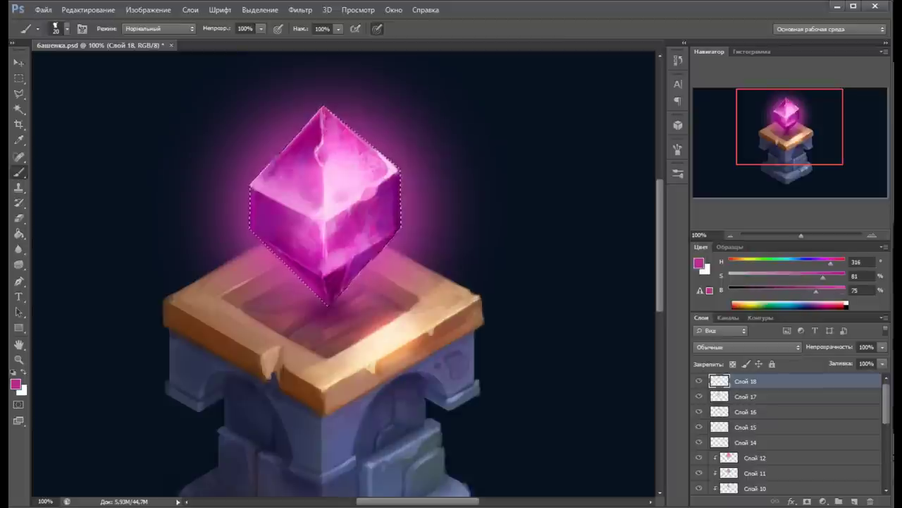
alt+click(302, 256)
alt+click(331, 205)
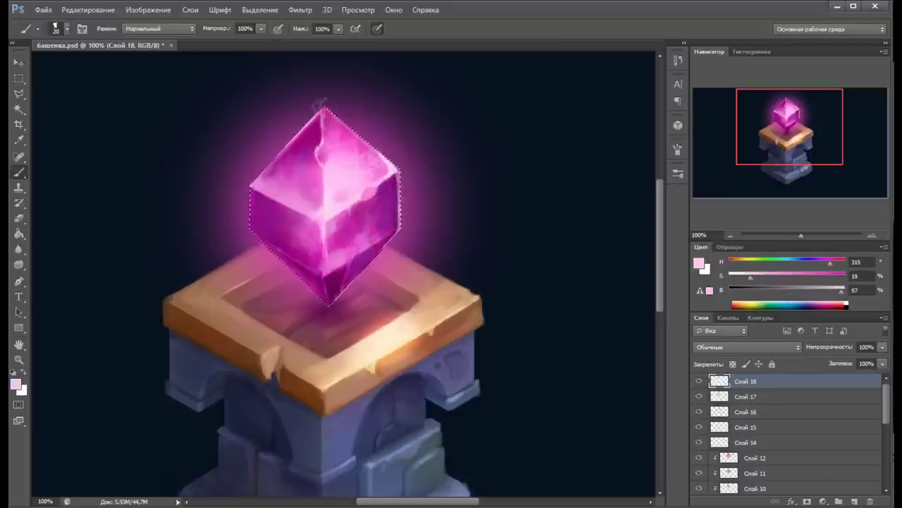
alt+click(275, 239)
key(bracketleft)
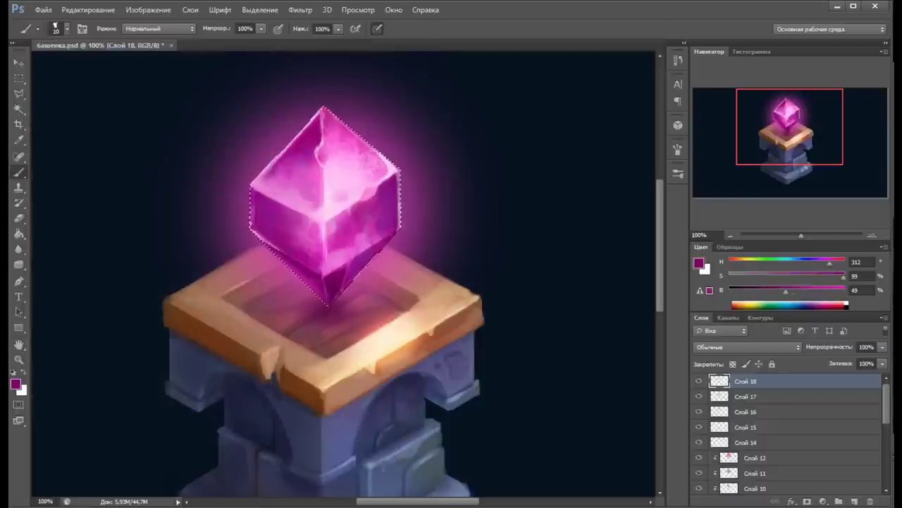
alt+click(287, 205)
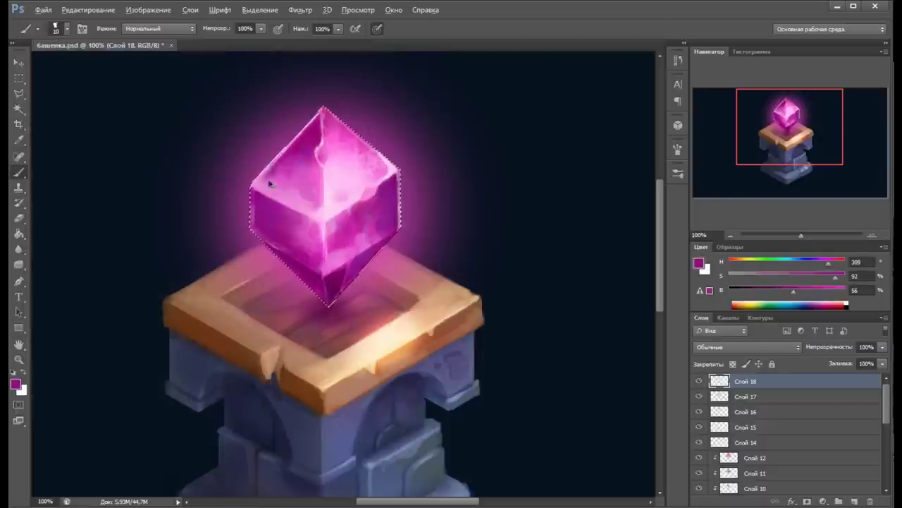
Step: Add light, mid and dark pink accents to the crystal, plus cream and blue-grey touches near the stone
drag(801, 234, 799, 235)
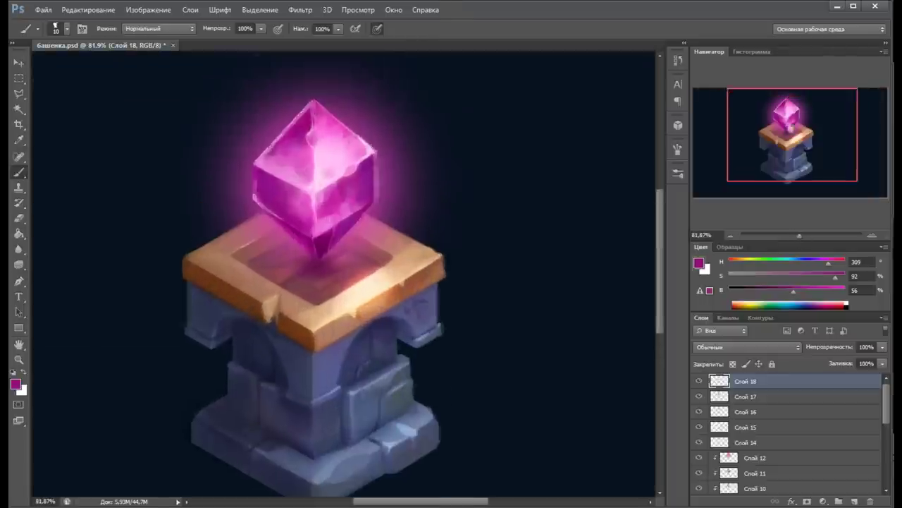
drag(401, 197, 429, 278)
alt+click(429, 278)
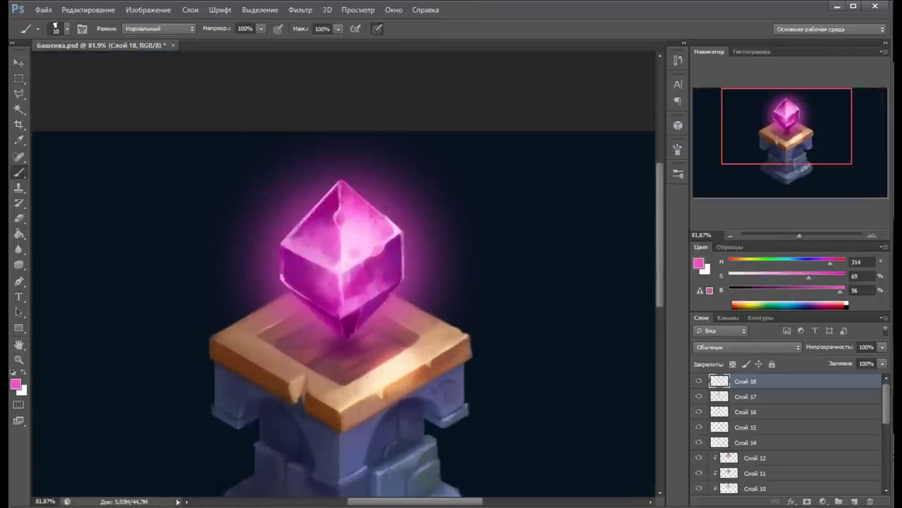
alt+click(394, 334)
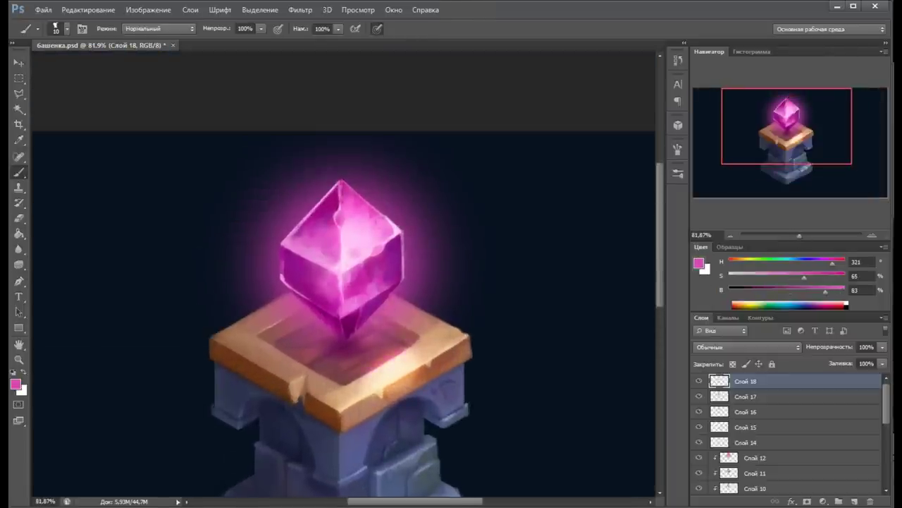
alt+click(384, 349)
click(834, 306)
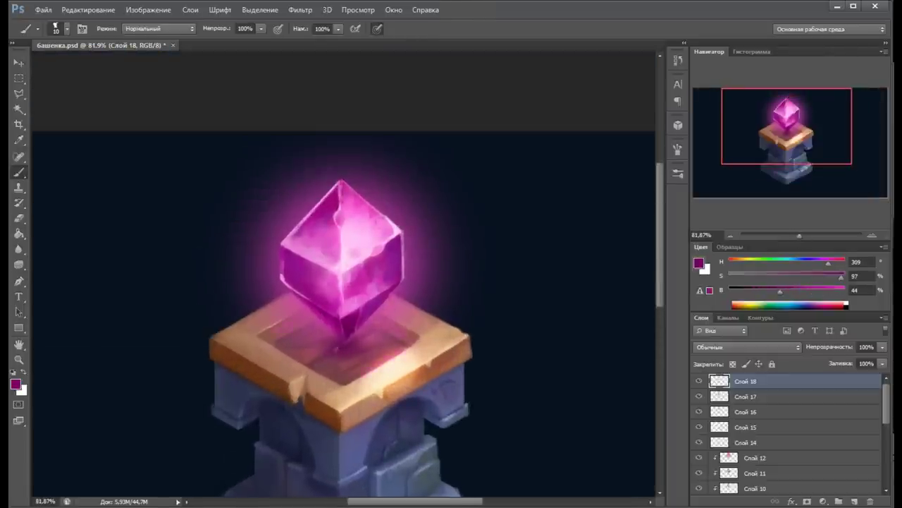
drag(799, 235, 796, 235)
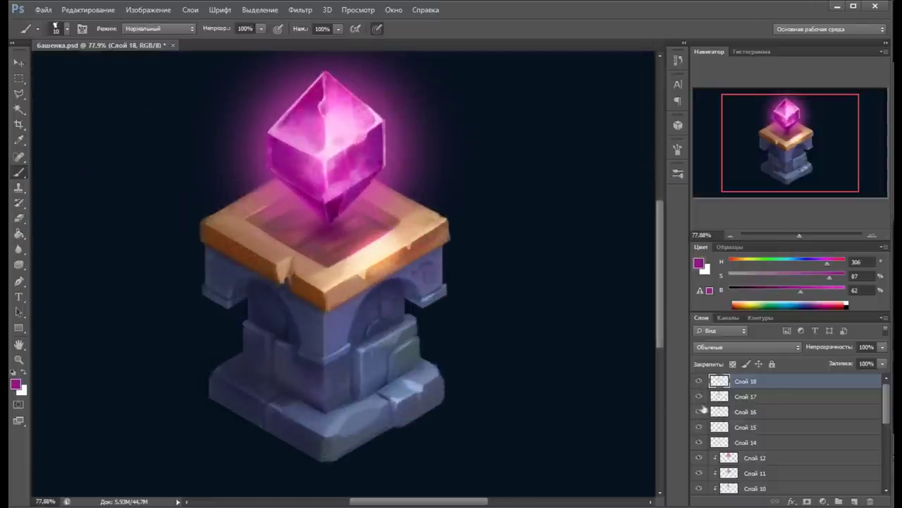
click(745, 301)
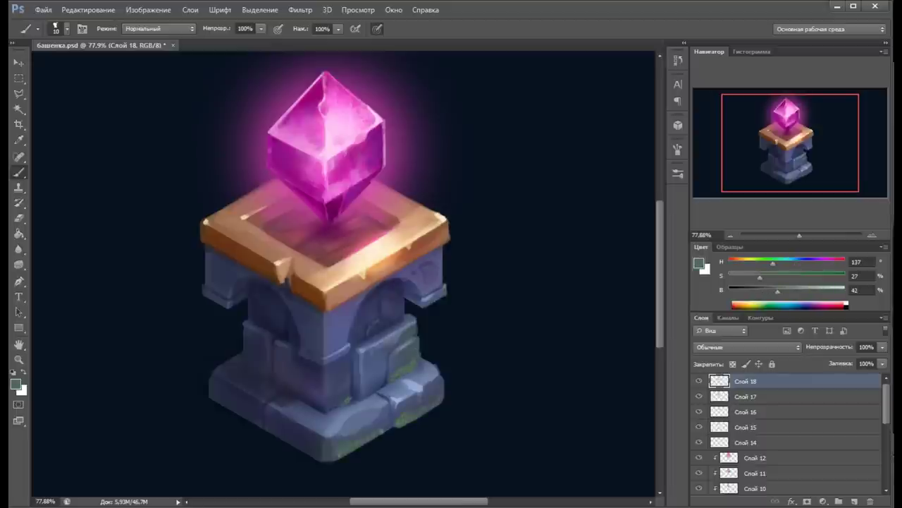
alt+click(214, 388)
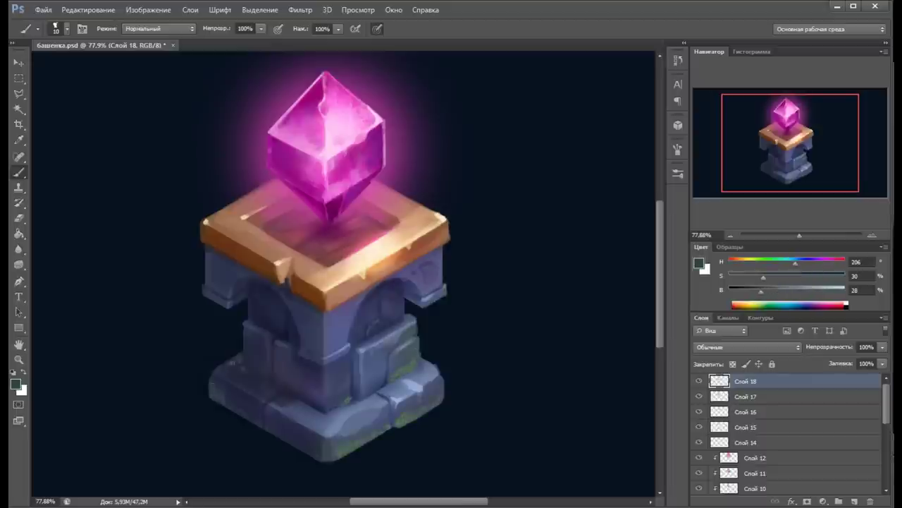
Step: Paint a small blue-grey stone block beside the base, shading and trimming it into a cube
alt+click(293, 443)
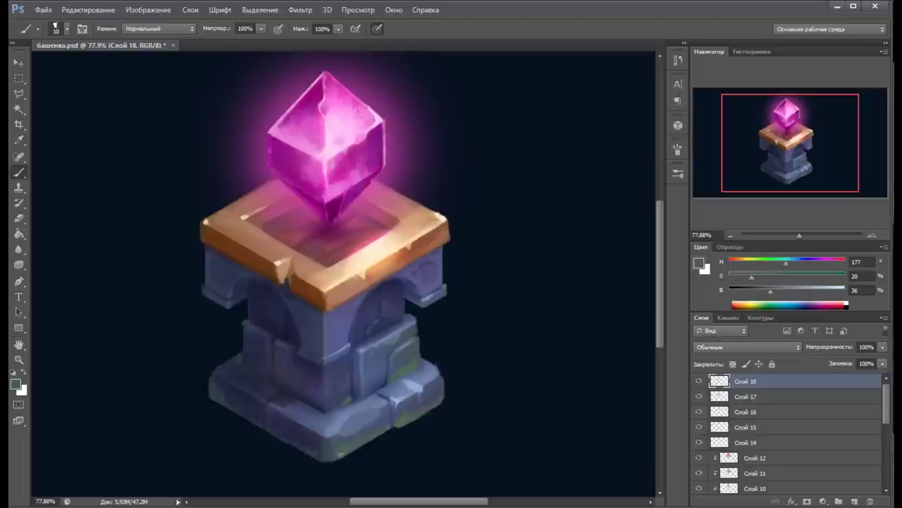
mouse_move(459, 379)
mouse_down()
mouse_move(476, 399)
mouse_move(479, 389)
mouse_move(468, 404)
mouse_move(483, 402)
mouse_move(470, 406)
mouse_move(482, 378)
mouse_up()
alt+click(468, 392)
alt+click(473, 392)
alt+click(466, 395)
alt+click(444, 374)
alt+click(457, 373)
Step: With a 7 px brush, paint a small stone chip with a dark shadow and lighter edge
click(67, 28)
text(7 пикс.)
key(Return)
alt+click(473, 389)
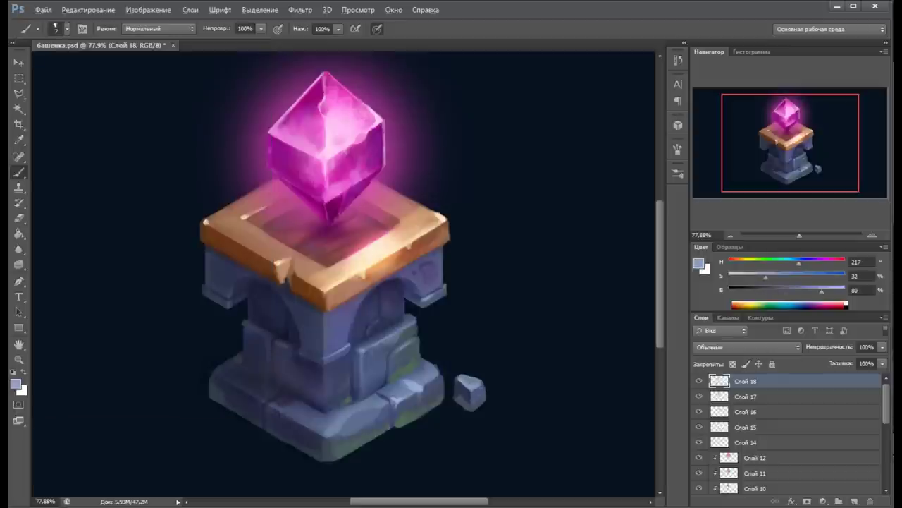
alt+click(444, 405)
mouse_move(451, 403)
mouse_down()
mouse_move(431, 411)
mouse_move(451, 414)
mouse_move(447, 407)
mouse_move(423, 414)
mouse_move(443, 415)
mouse_up()
alt+click(444, 404)
alt+click(451, 405)
alt+click(428, 420)
alt+click(437, 413)
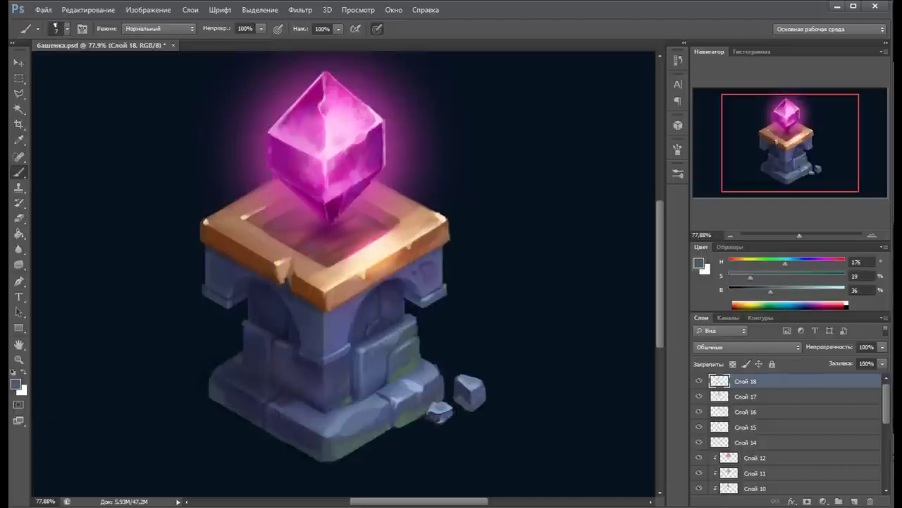
Step: Touch up the rubble using sampled moss green, gold-rim orange, background blue and several stone blues
scroll(343, 267, down, 1)
alt+click(462, 387)
alt+click(232, 243)
alt+click(362, 362)
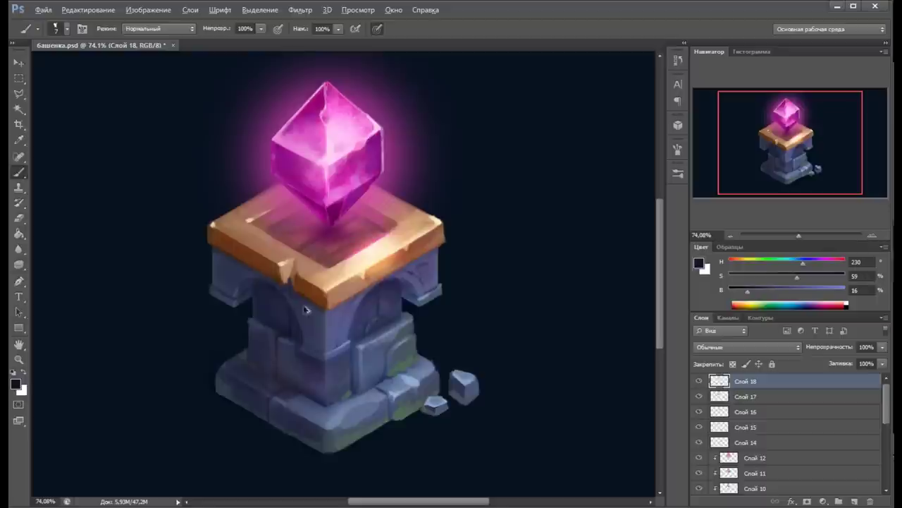
alt+click(374, 346)
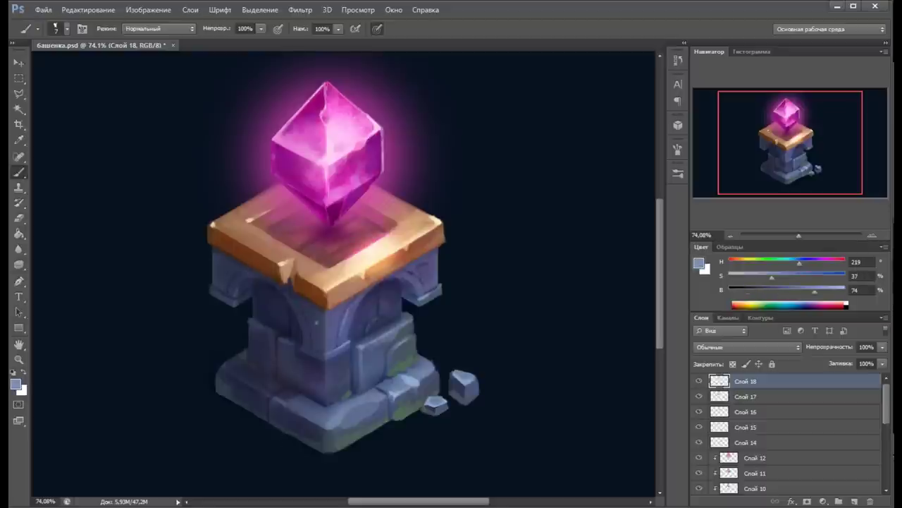
alt+click(334, 425)
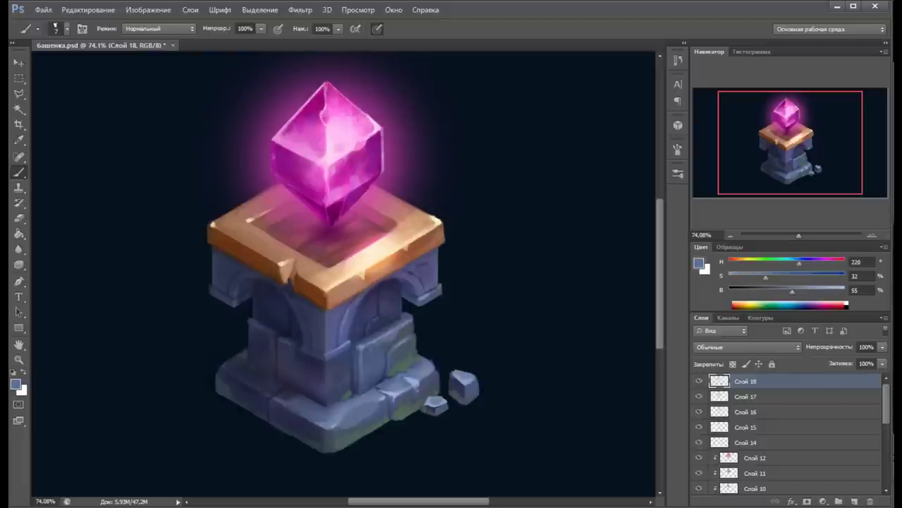
alt+click(415, 381)
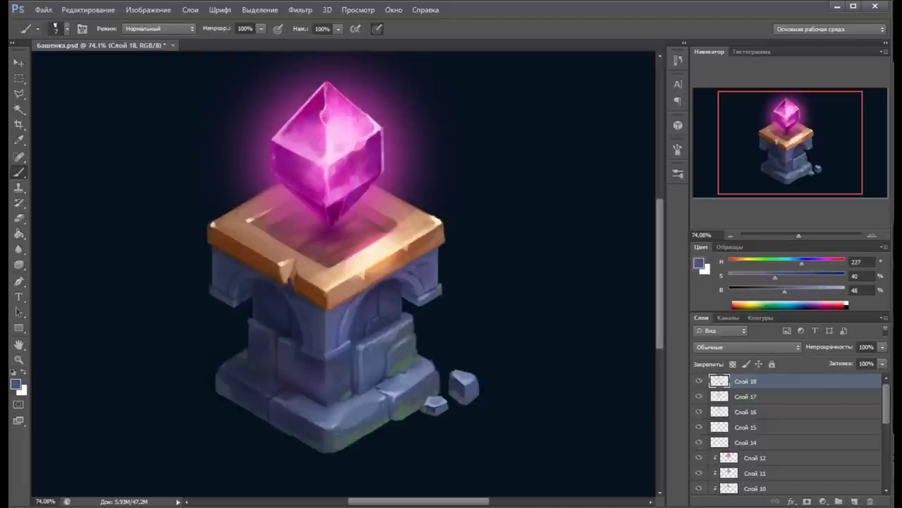
alt+click(360, 415)
drag(799, 236, 766, 237)
drag(889, 414, 890, 438)
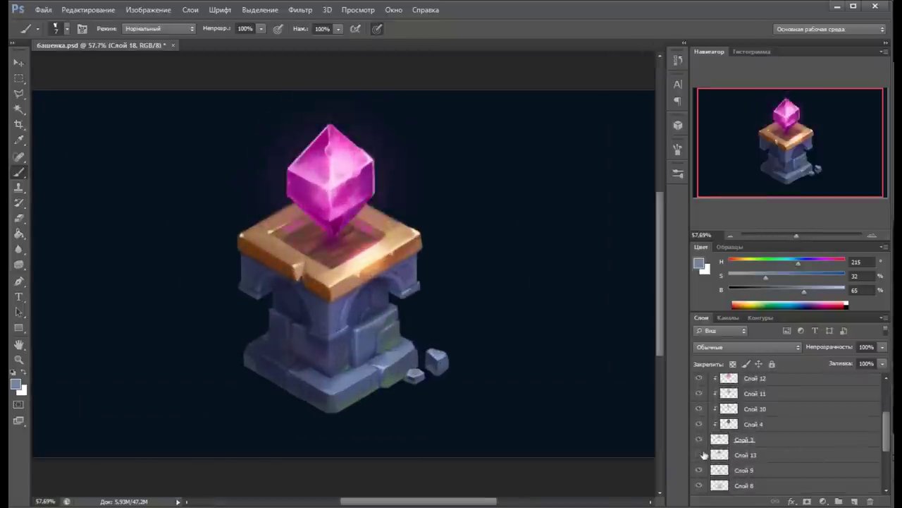
Step: Add a new layer above Слой 13 and pick a 139 px brush in light pink
click(747, 455)
drag(882, 347, 872, 363)
key(ctrl+shift+alt+n)
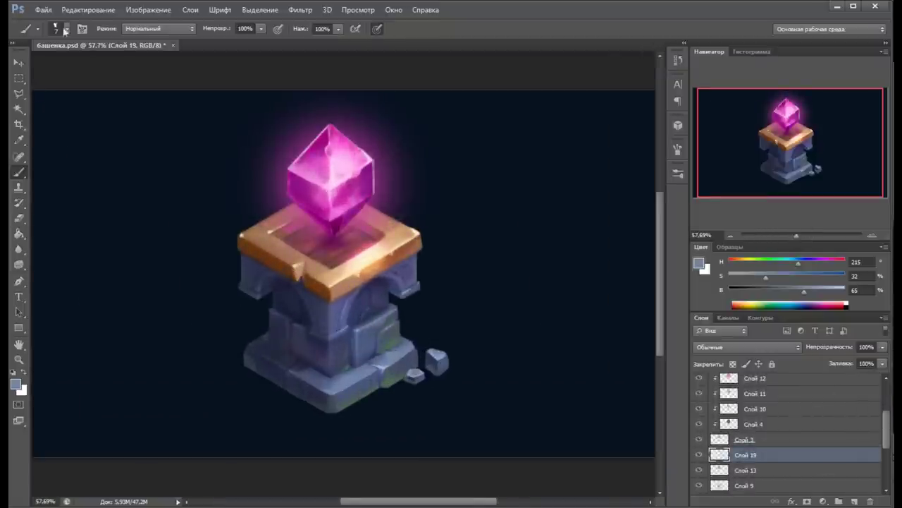
click(67, 29)
click(81, 273)
key(Return)
alt+click(329, 170)
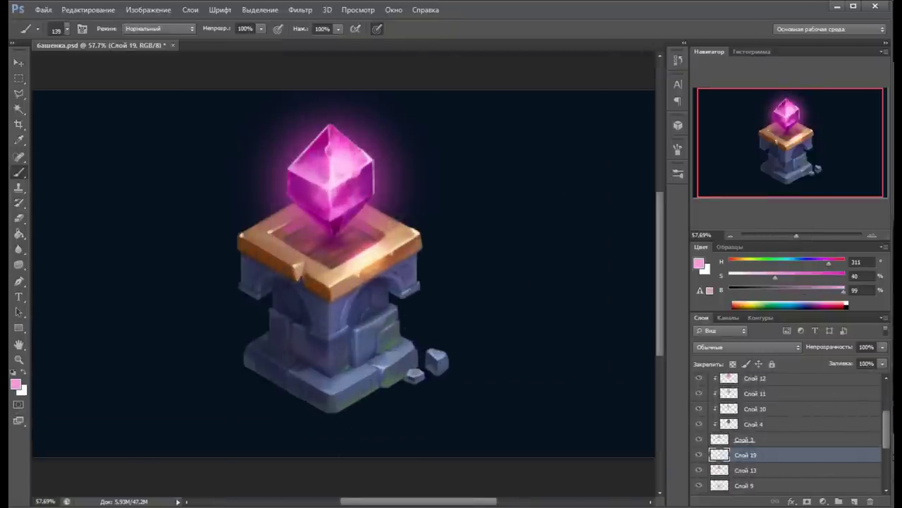
Step: Spray scattered pink sparkles around the crystal, adding another layer for a wider spray
scroll(396, 161, up, 3)
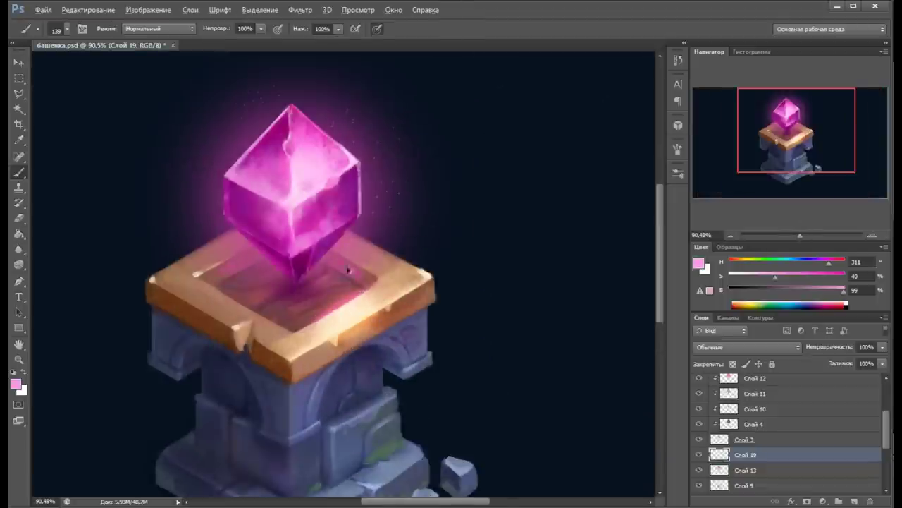
click(67, 29)
drag(211, 106, 395, 197)
click(67, 29)
click(301, 136)
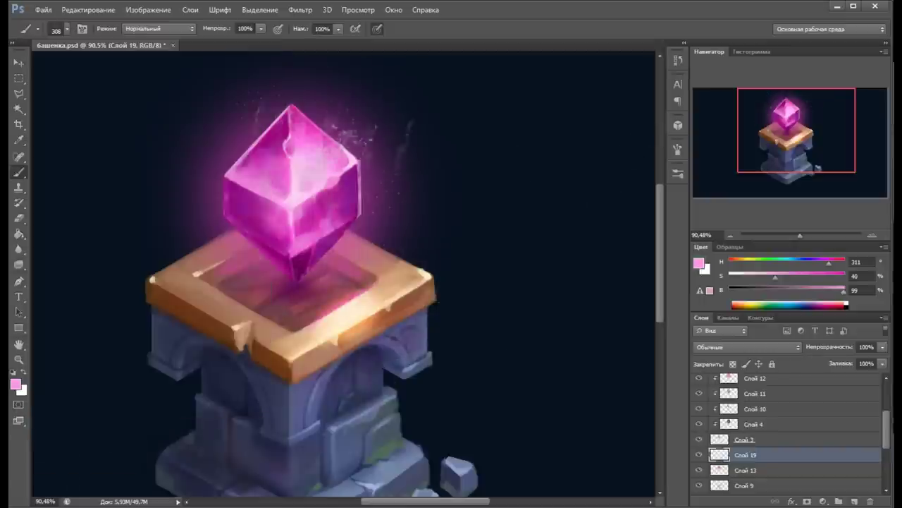
click(854, 501)
click(67, 29)
drag(212, 127, 416, 176)
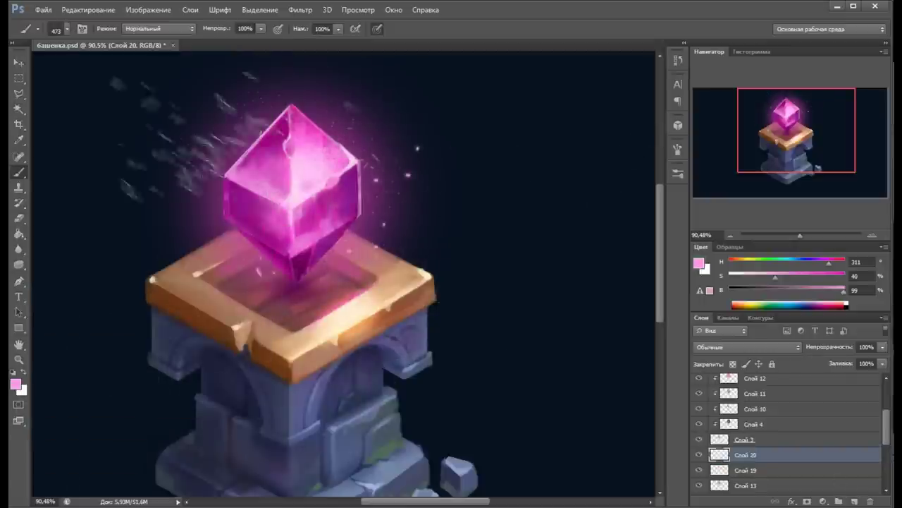
Step: Try a hard round eraser on stray sparkles, then return to the brush and dismiss the eraser error
key(e)
scroll(170, 111, down, 2)
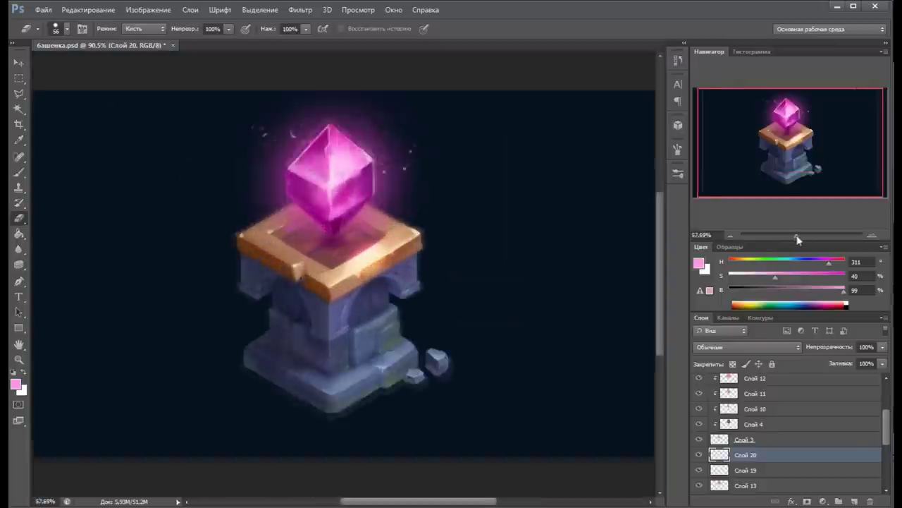
click(65, 31)
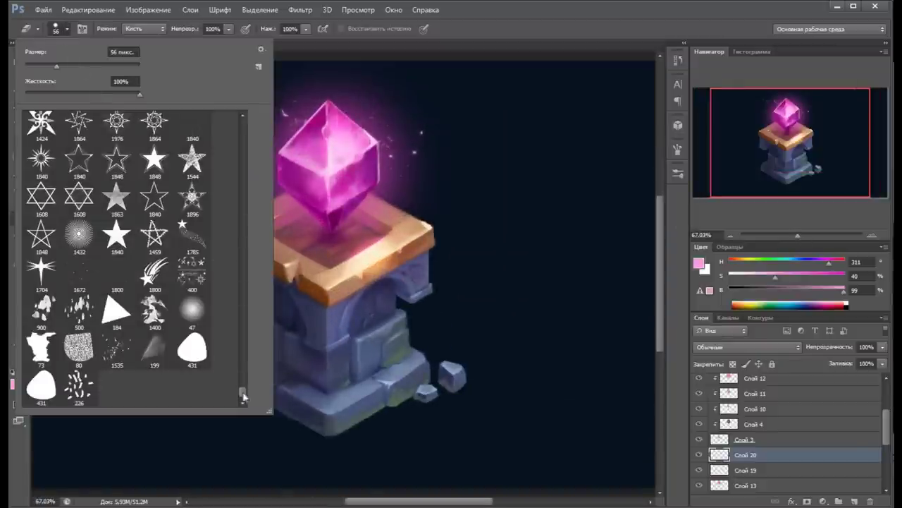
drag(245, 391, 244, 118)
click(39, 145)
click(462, 218)
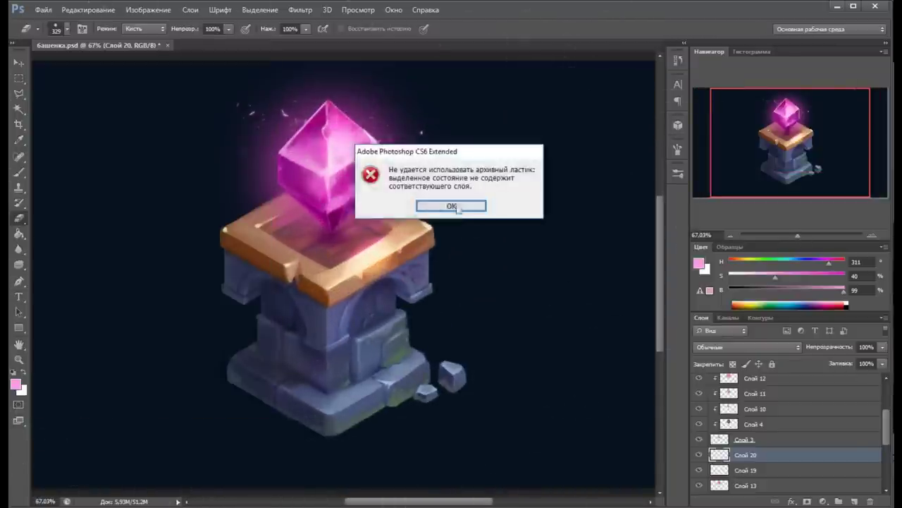
key(Return)
key(b)
click(64, 31)
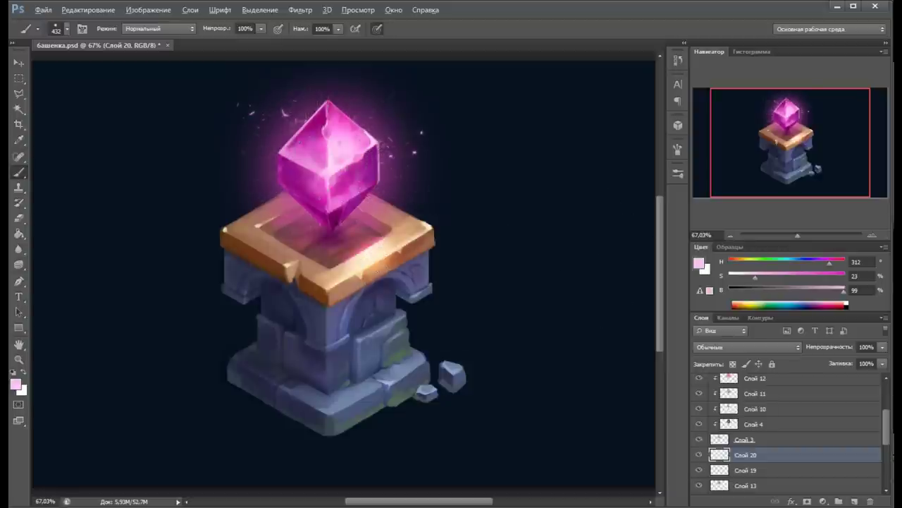
Step: Stamp star flares with the star brush in Linear Dodge painting mode
click(64, 29)
click(65, 29)
drag(130, 66, 120, 68)
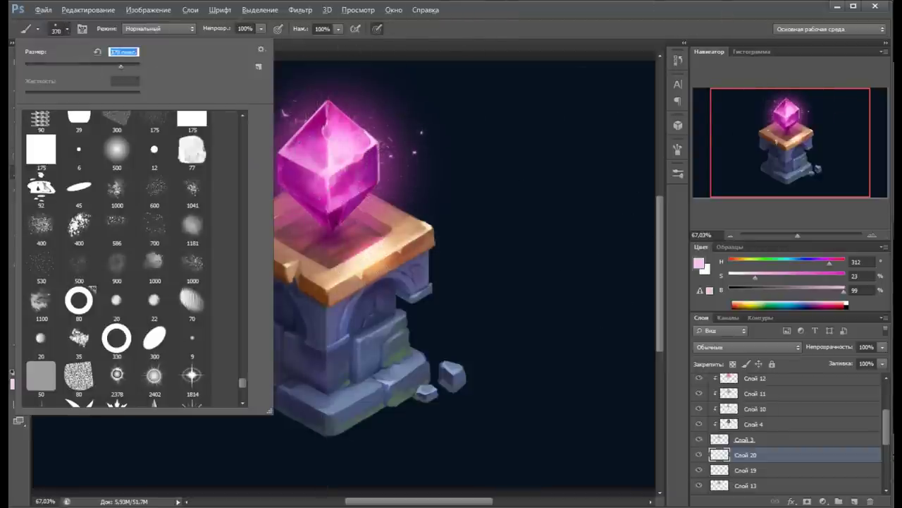
key(Return)
click(470, 157)
key(ctrl+z)
click(159, 28)
click(162, 160)
click(507, 149)
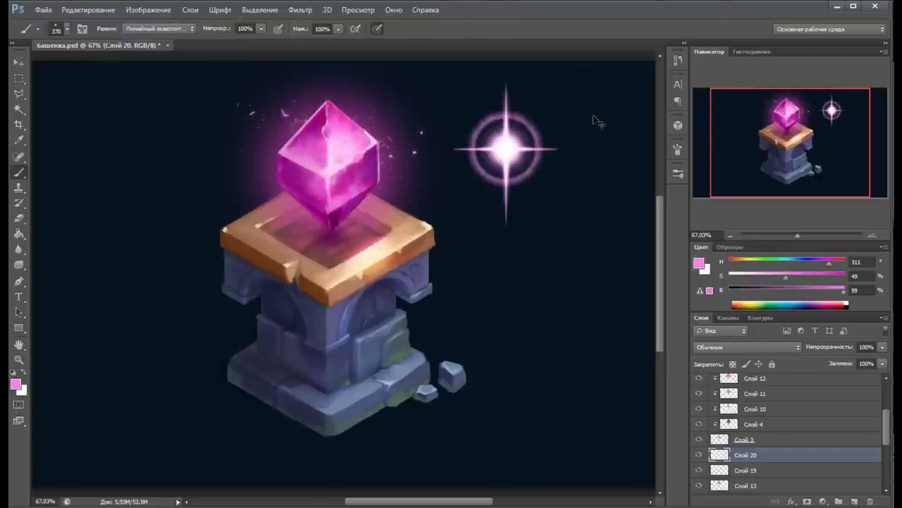
Step: Move the flare onto the crystal, enlarge and rotate it, and set its layer to Soft Light
key(l)
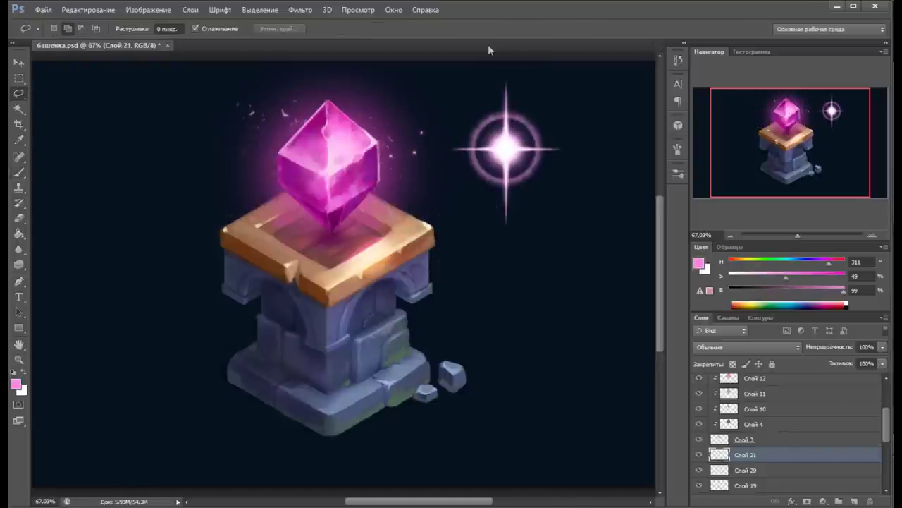
drag(490, 49, 349, 54)
key(ctrl+t)
mouse_move(419, 224)
mouse_down()
mouse_move(479, 254)
mouse_move(455, 187)
mouse_up()
click(747, 347)
click(733, 189)
scroll(447, 139, down, 3)
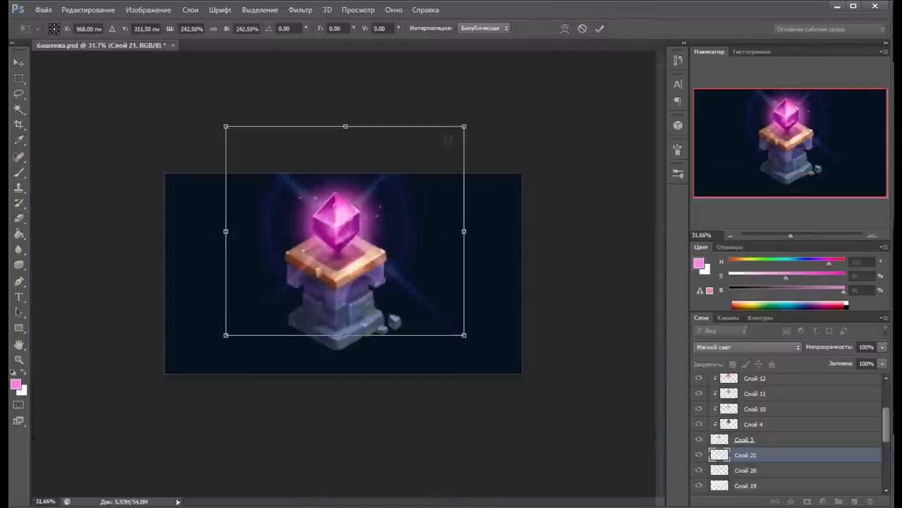
drag(279, 173, 397, 285)
key(Return)
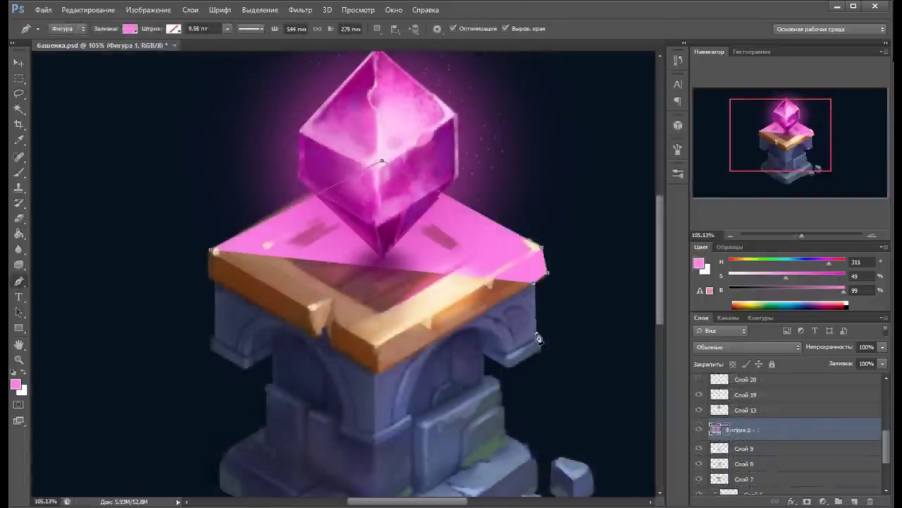
Step: Trace the pink shape along the tower's top, right side and base at 40% opacity
click(541, 345)
click(508, 368)
click(485, 372)
key(4)
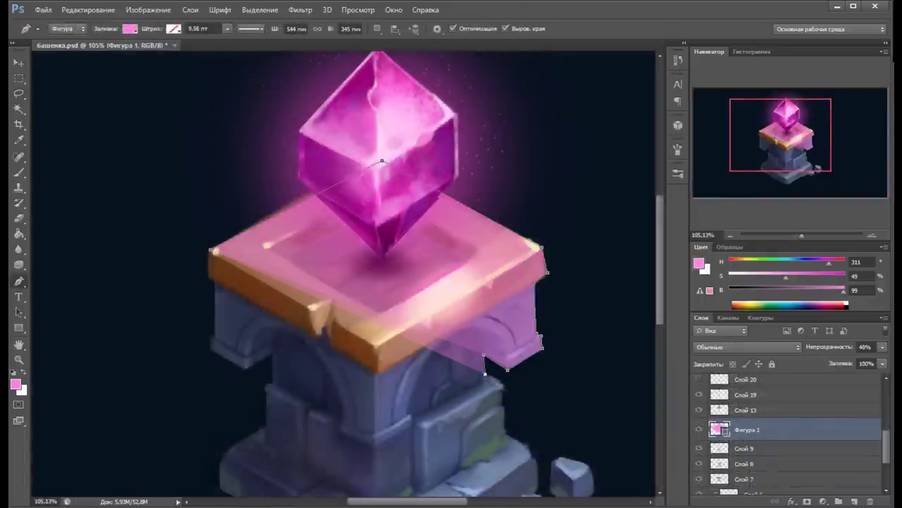
click(497, 384)
click(505, 414)
click(507, 438)
click(534, 464)
drag(539, 497, 525, 402)
click(525, 405)
click(536, 419)
click(518, 430)
click(470, 436)
click(376, 481)
click(356, 482)
click(281, 438)
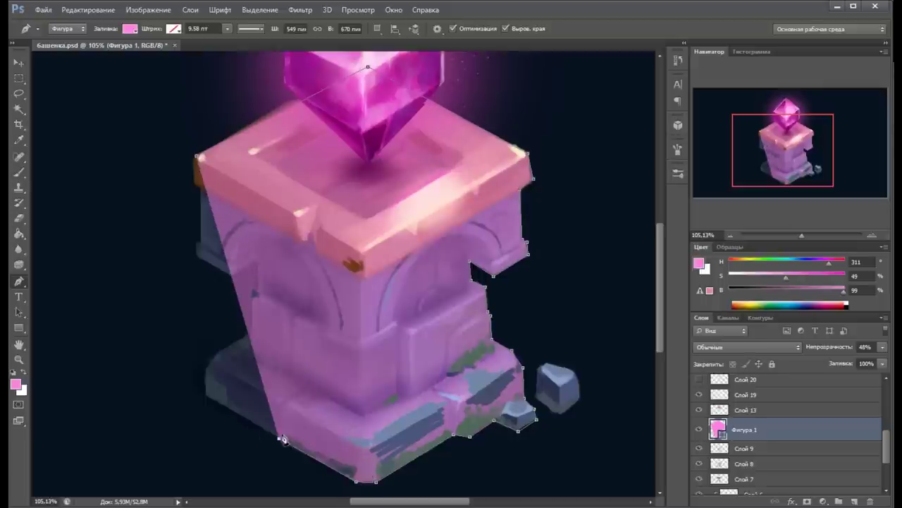
Step: Trace up the left edge and around the lower-left overhang, closing the silhouette path
click(206, 397)
click(207, 372)
click(218, 354)
click(248, 332)
click(251, 295)
click(257, 288)
click(257, 264)
click(231, 276)
click(196, 255)
click(198, 156)
key(Return)
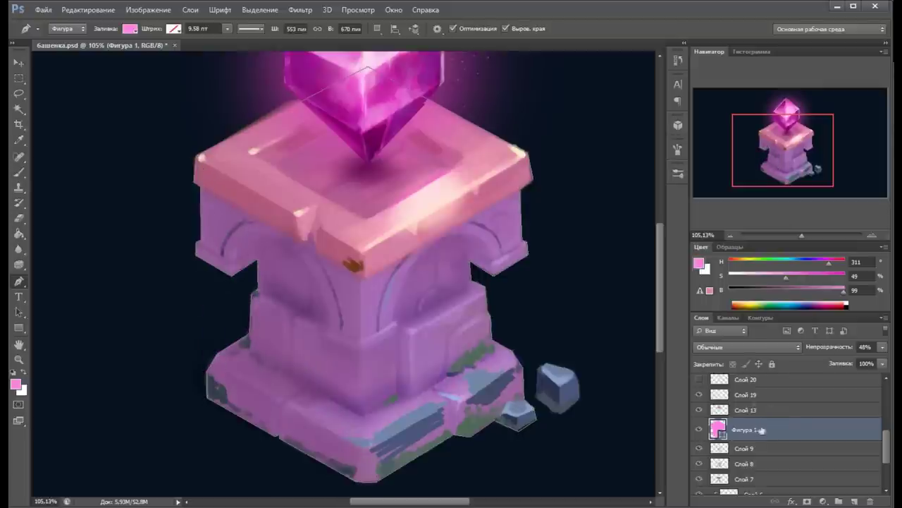
Step: Check the stones layer, copy a lasso selection to a new layer, and move Фигура 1 down the stack
scroll(775, 423, up, 3)
scroll(740, 402, up, 3)
click(700, 382)
click(700, 382)
click(775, 381)
key(l)
mouse_move(321, 120)
mouse_down()
mouse_move(169, 399)
mouse_move(303, 91)
mouse_up()
key(ctrl+j)
scroll(786, 433, down, 3)
drag(743, 467, 779, 483)
Step: Move the silhouette shape Фигура 1 below Слой 19 and clip the tower painting to it
click(767, 431)
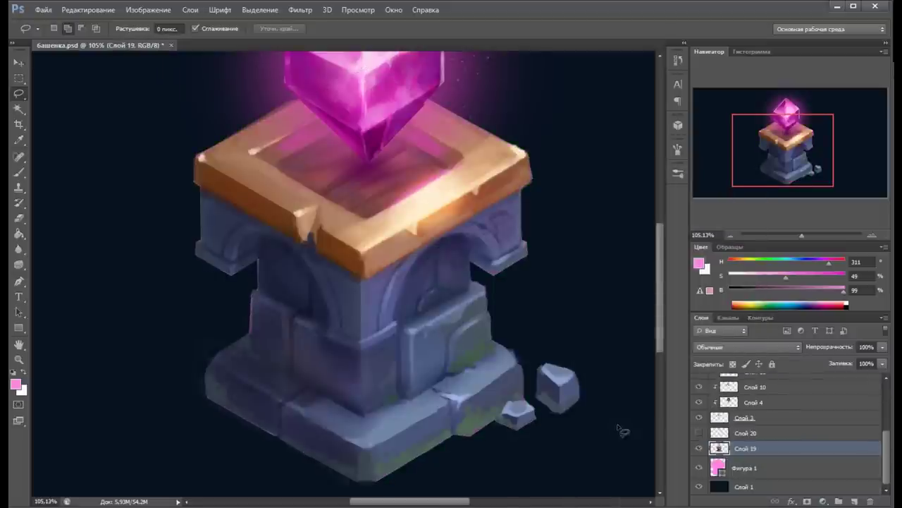
key(ctrl+alt+g)
click(717, 467)
click(767, 449)
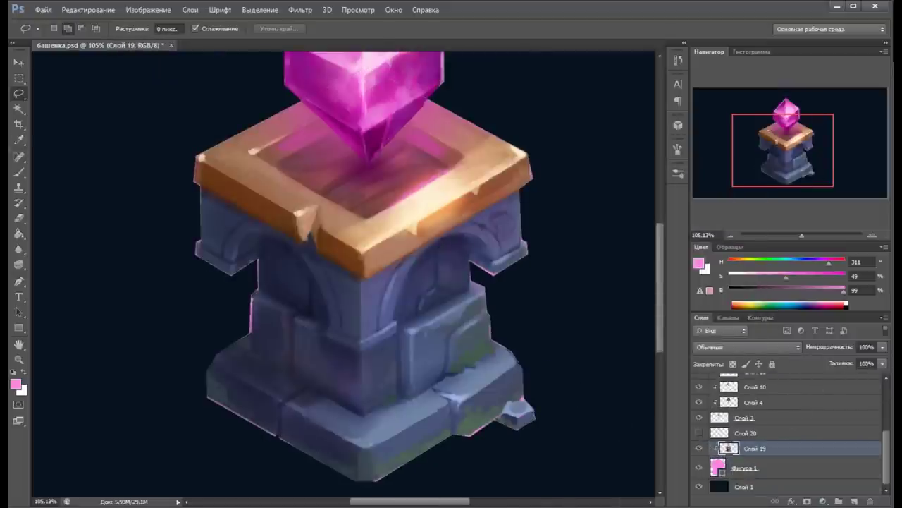
Step: Add a clipped layer above Слой 19 with the brush, picking dark purple and sampling stone colours
key(b)
click(56, 28)
scroll(141, 211, down, 5)
alt+click(195, 254)
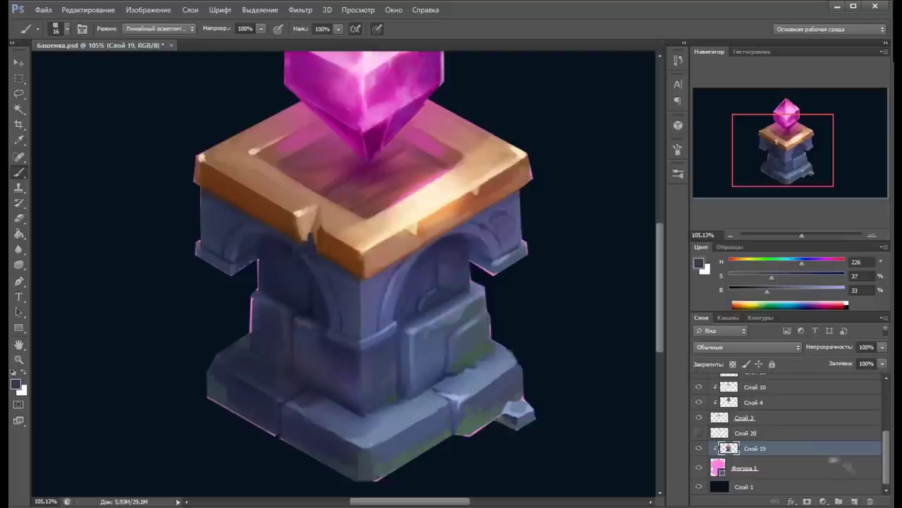
click(855, 501)
alt+click(197, 254)
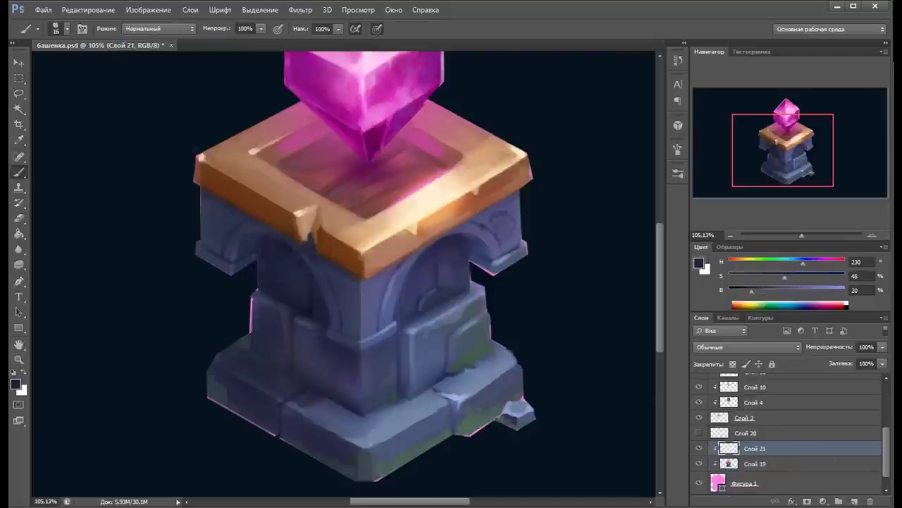
alt+click(258, 287)
alt+click(262, 309)
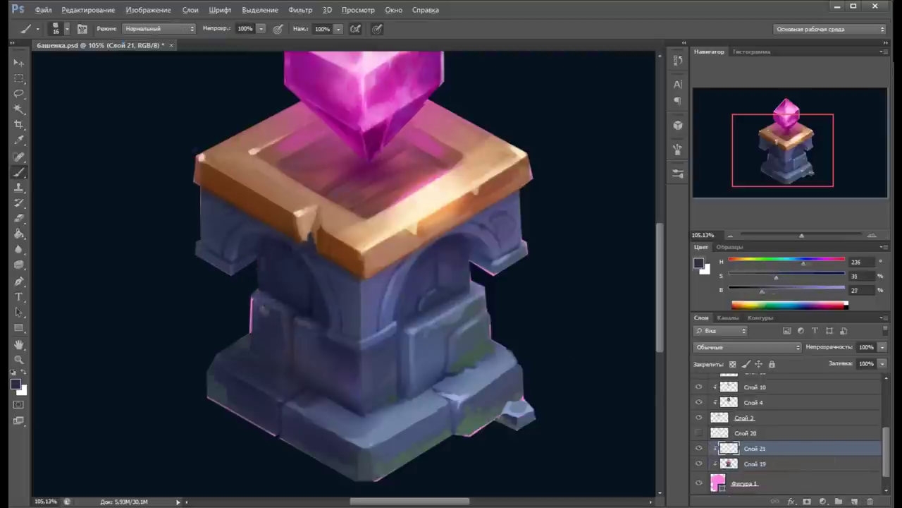
alt+click(230, 410)
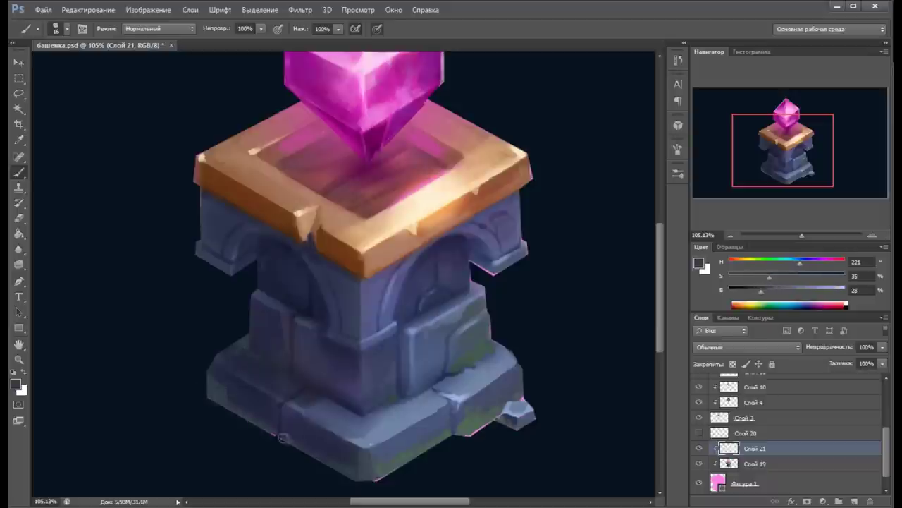
Step: Darken the silhouette's fill colour, then sample dark stone and brown rim tones
click(718, 483)
double_click(719, 483)
click(881, 292)
click(728, 464)
alt+click(511, 353)
alt+click(481, 268)
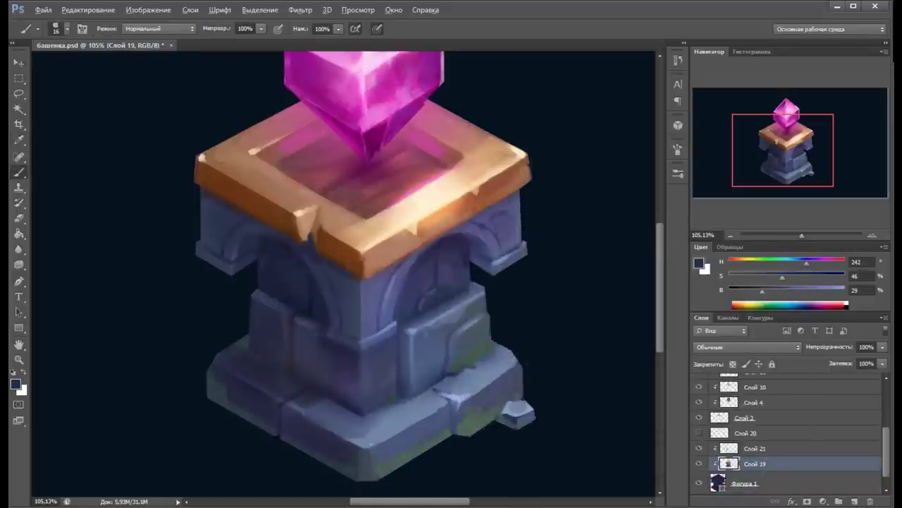
alt+click(194, 172)
alt+click(363, 253)
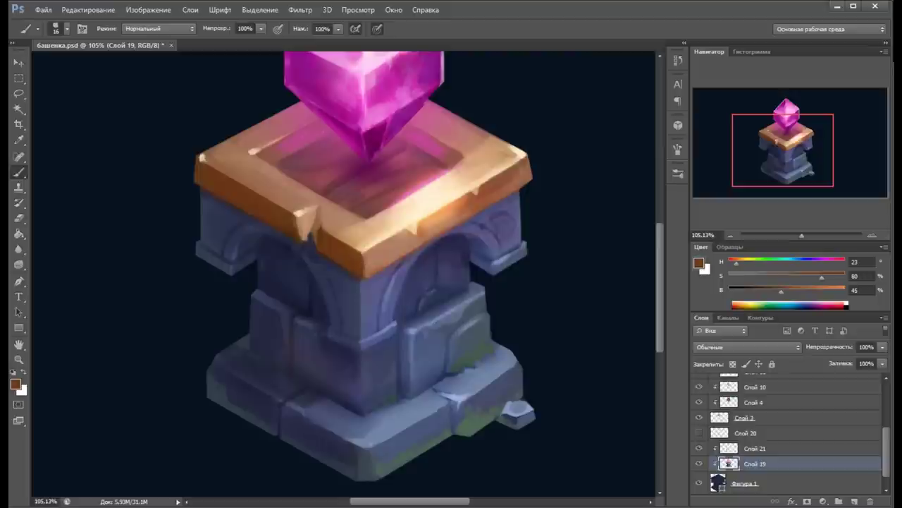
Step: Give Фигура 1 a dark Multiply Inner Glow layer style
double_click(718, 483)
key(Escape)
double_click(818, 483)
click(377, 426)
click(536, 391)
key(Return)
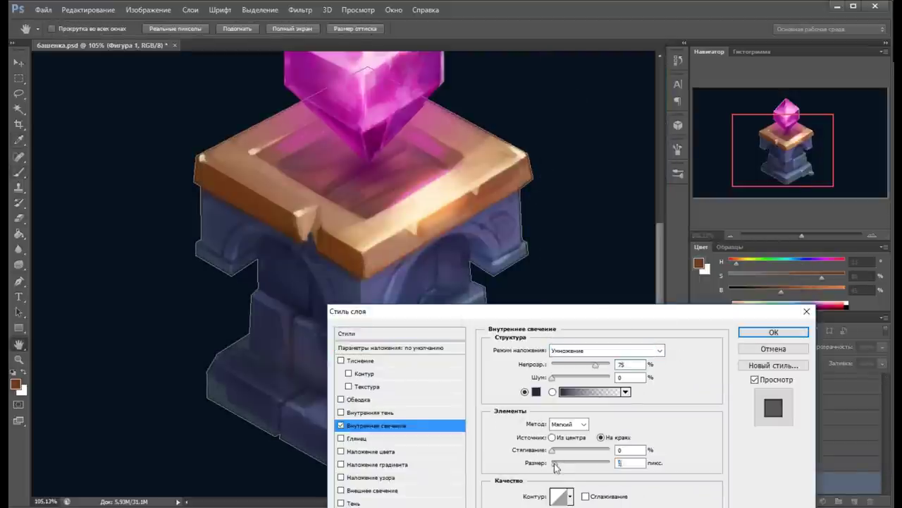
click(773, 332)
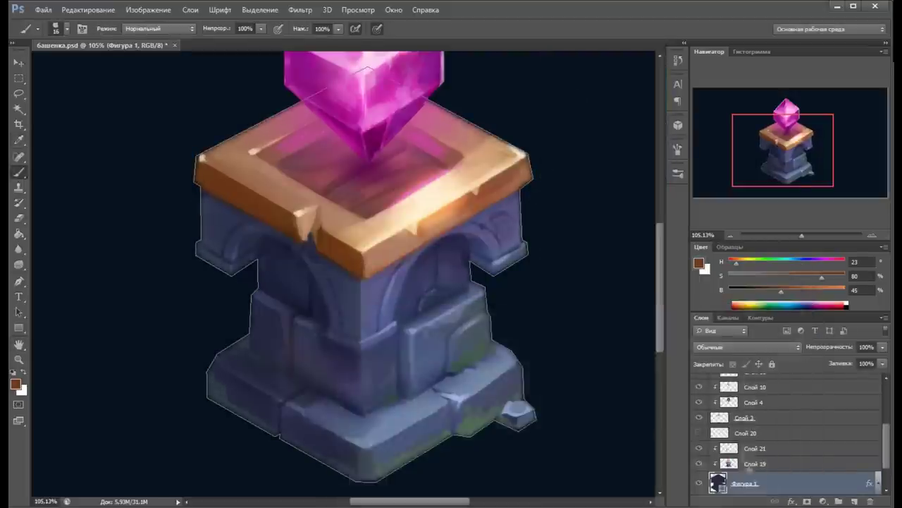
Step: Add new layer Слой 22 above the painting for stone touch-ups
click(751, 463)
click(855, 502)
click(55, 28)
Step: With a small round brush, sample blue-grey stone tones and paint a light highlight on the arch
click(55, 28)
alt+click(373, 337)
alt+click(351, 327)
alt+click(360, 331)
drag(447, 307, 426, 319)
alt+click(484, 289)
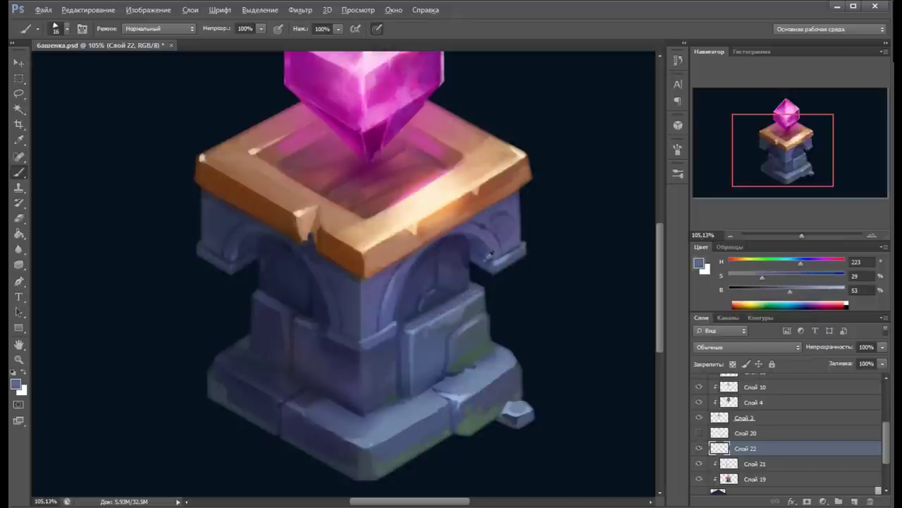
alt+click(529, 238)
Step: Clip Слой 22 to the layer below and pick cream, dark blue-violet, dark blue and light blue highlight colours
alt+click(765, 456)
alt+click(513, 260)
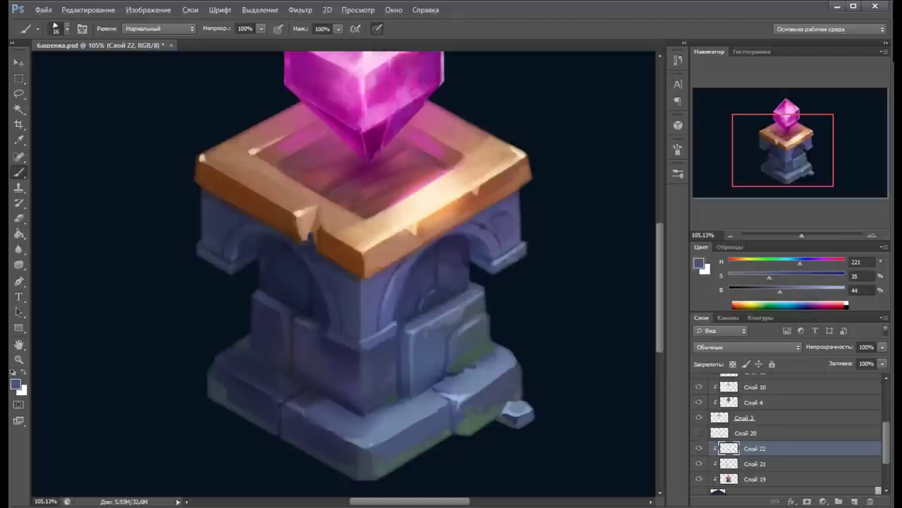
click(67, 31)
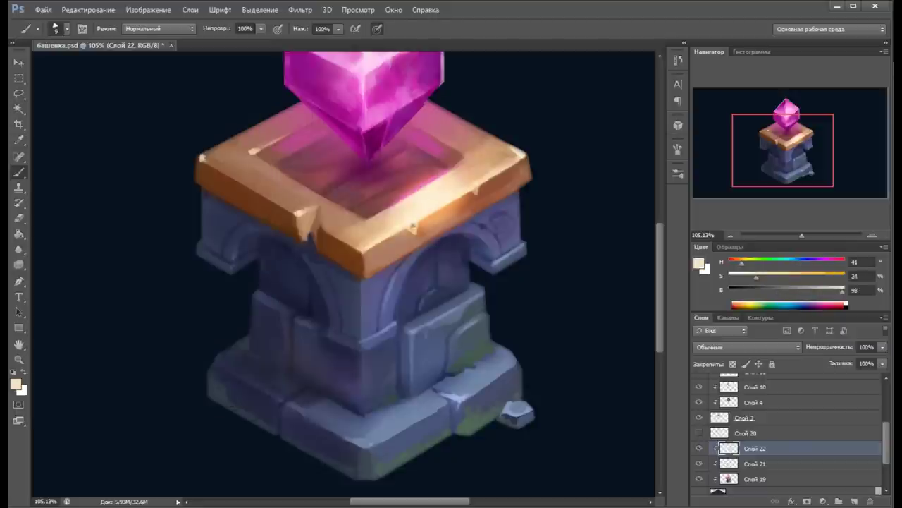
alt+click(423, 247)
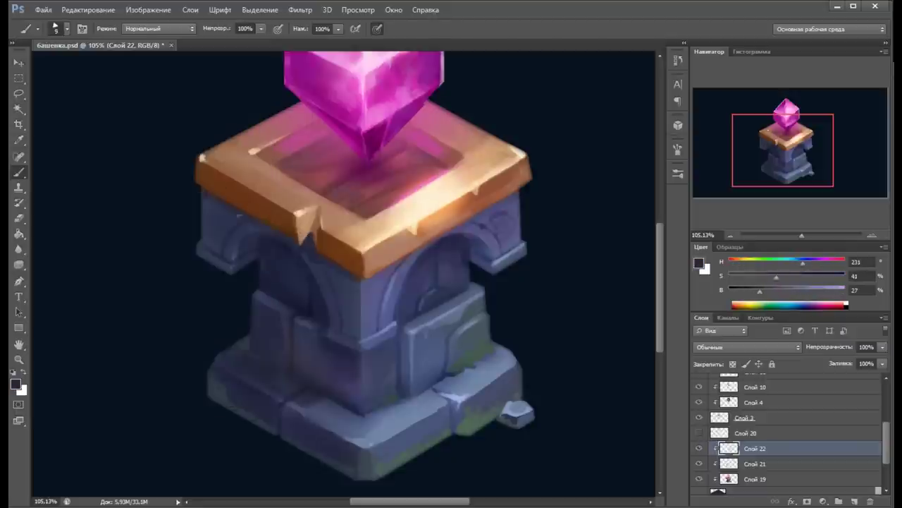
alt+click(262, 211)
alt+click(489, 357)
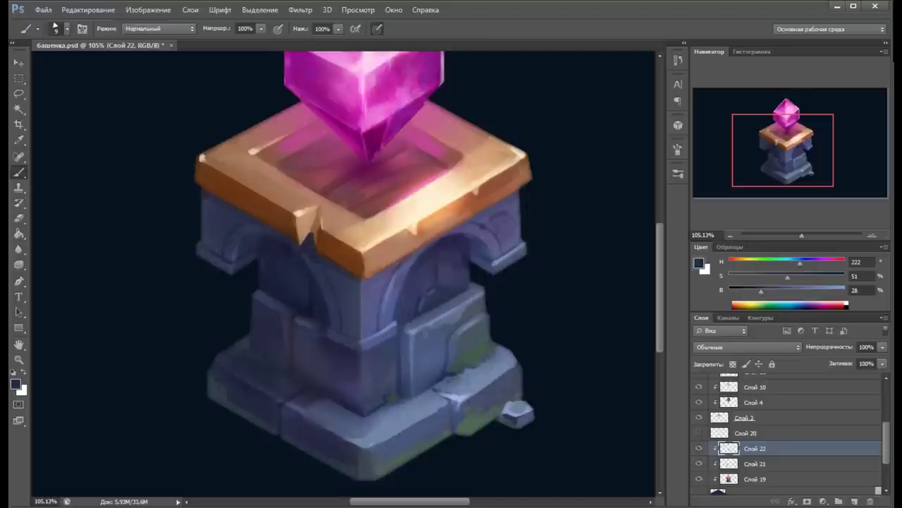
alt+click(457, 397)
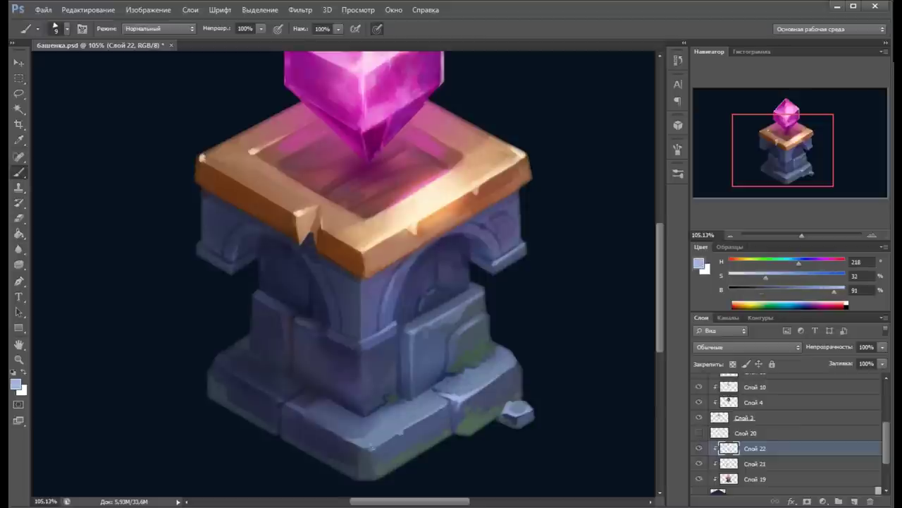